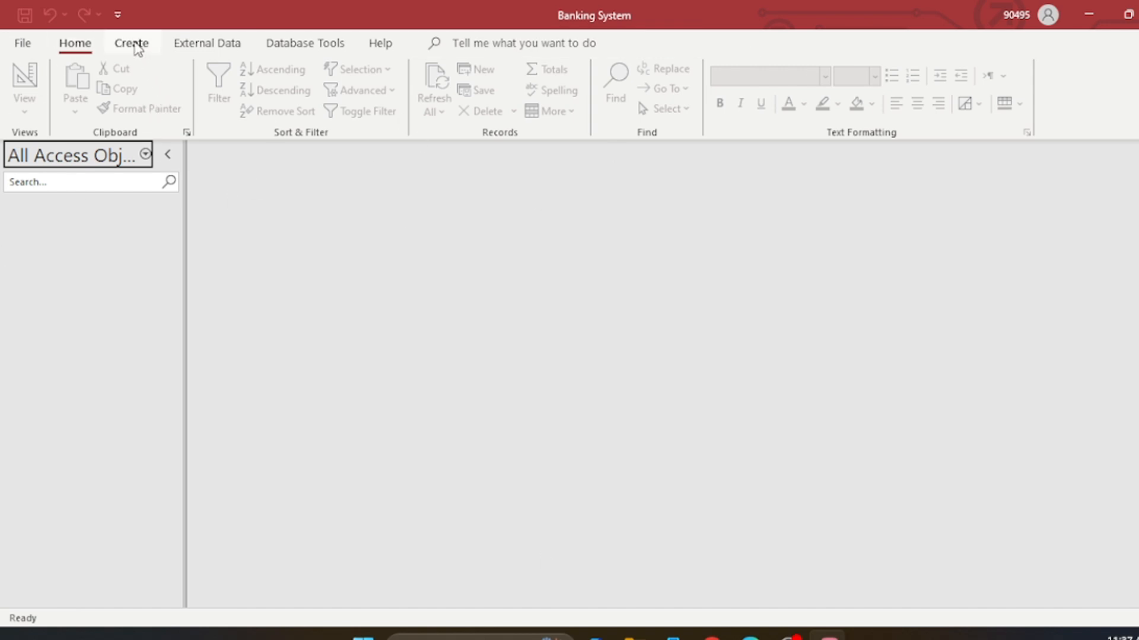
# Create a new table in Design View and enter "Cusyomer ID" as its first field name
pyautogui.click(133, 44)
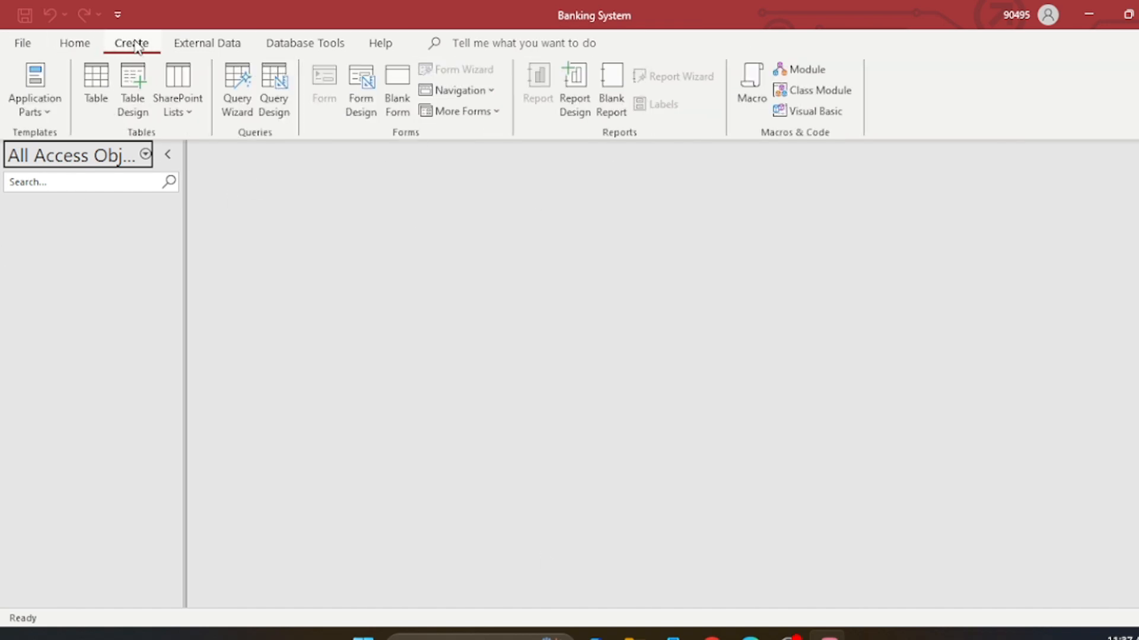
pyautogui.click(138, 77)
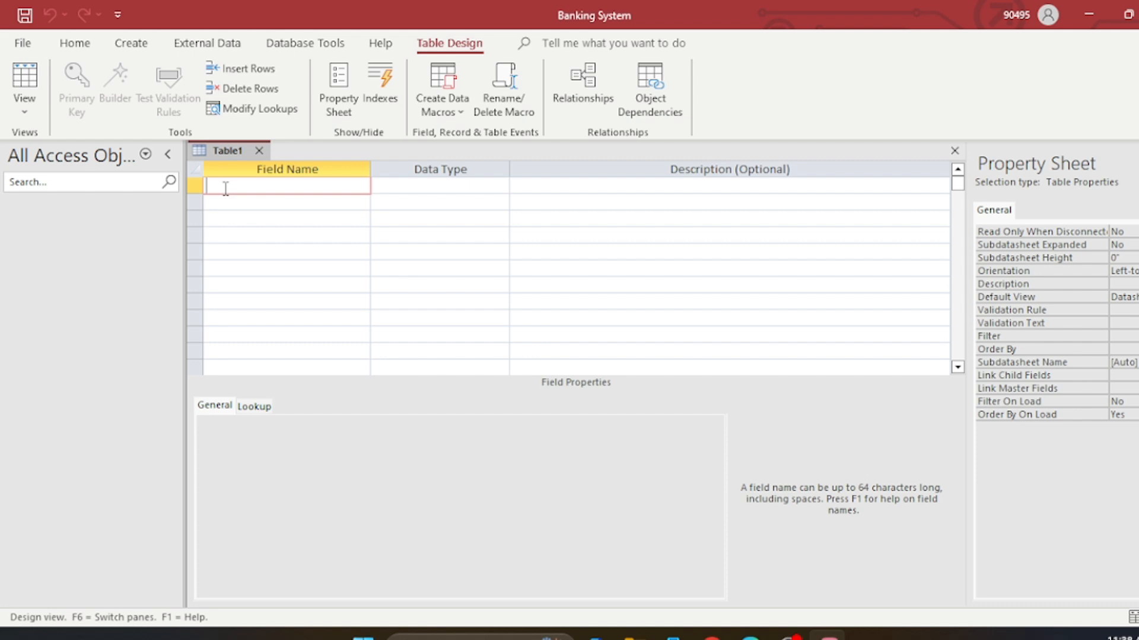
pyautogui.write('C')
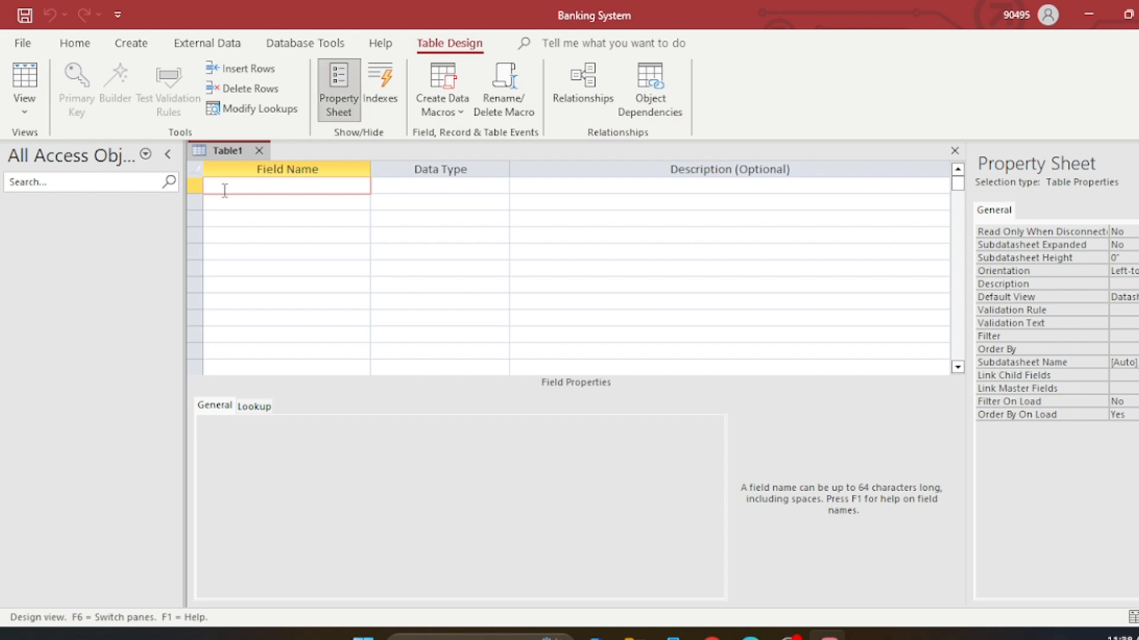
pyautogui.write('ustomer')
pyautogui.press('capslock')
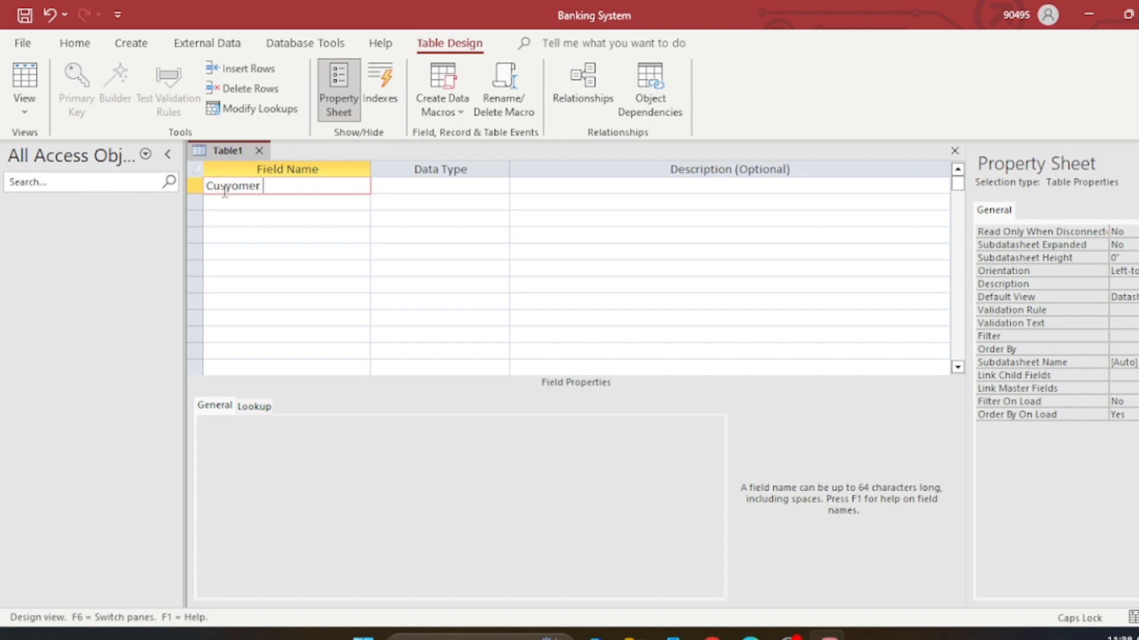
pyautogui.write('I')
pyautogui.press('capslock')
pyautogui.write('d')
pyautogui.press('BackSpace')
pyautogui.press('capslock')
pyautogui.write('D')
# Remove the space from the first field's name so that it reads "CusyomerID"
pyautogui.click(261, 186)
pyautogui.press('BackSpace')
pyautogui.click(230, 202)
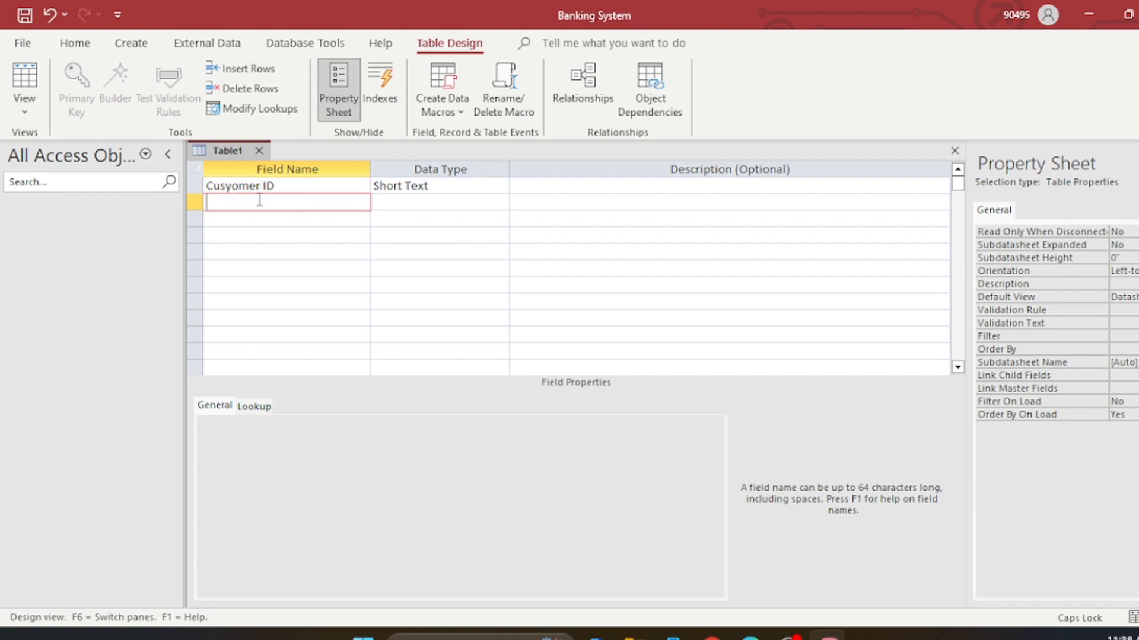
pyautogui.click(286, 187)
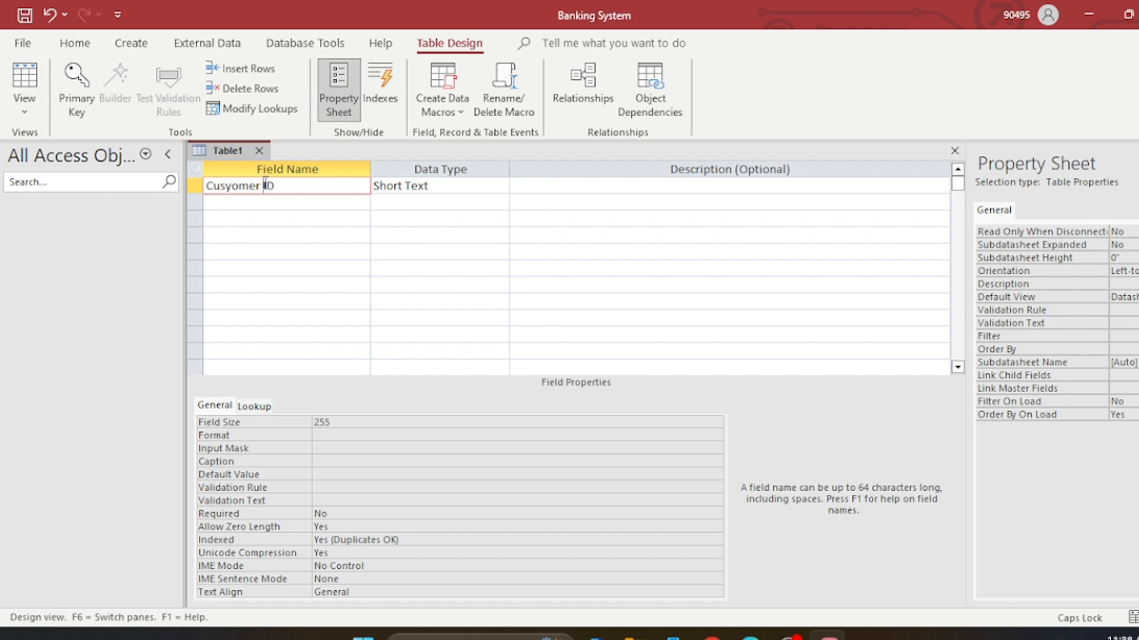
pyautogui.press('BackSpace')
pyautogui.click(333, 205)
# Set the data type of the CusyomerID field to Number
pyautogui.click(439, 186)
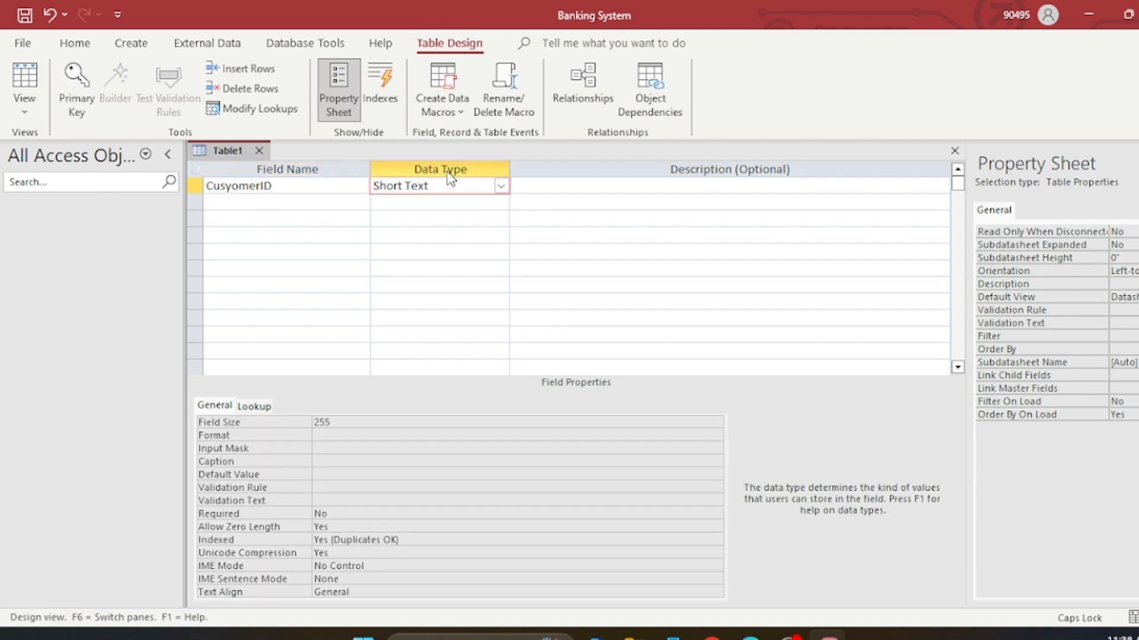
pyautogui.click(500, 186)
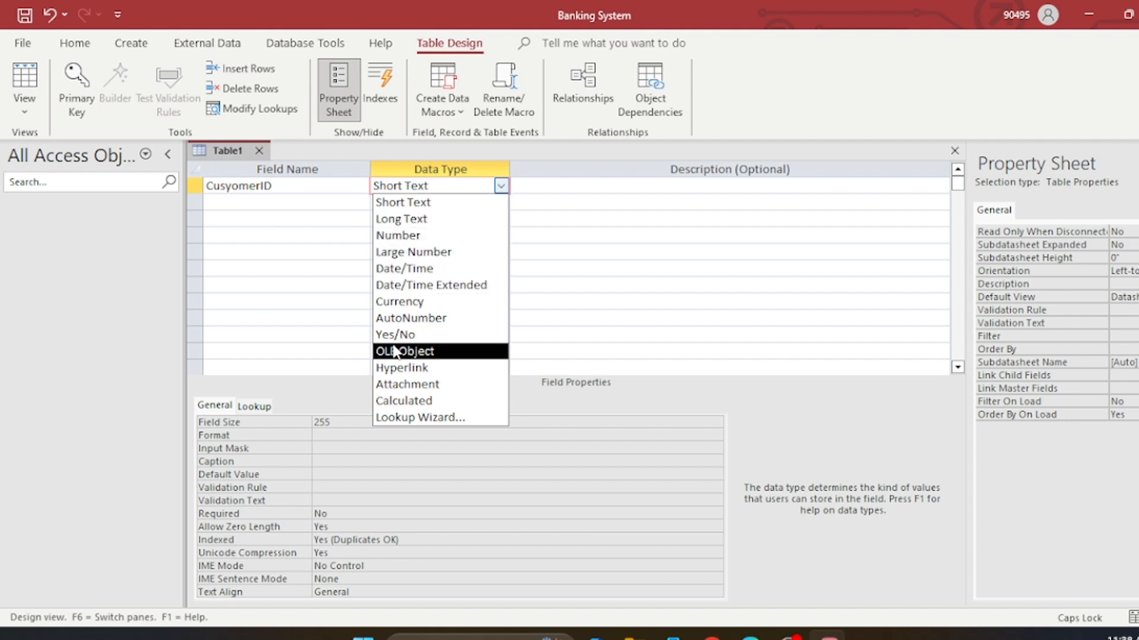
pyautogui.click(435, 237)
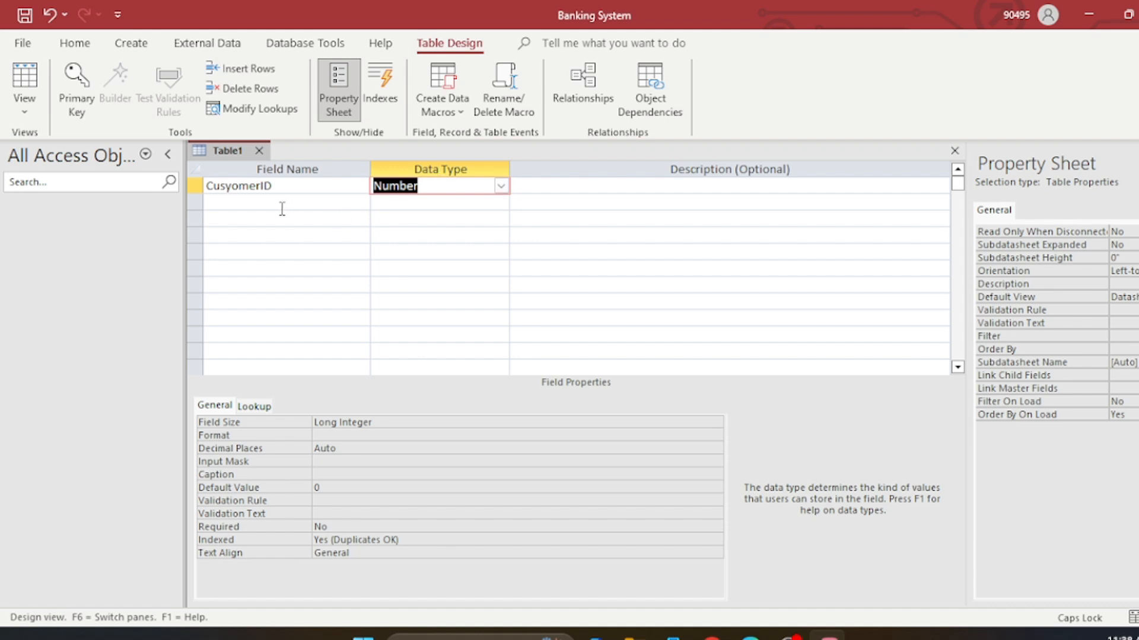
pyautogui.click(501, 186)
pyautogui.click(450, 235)
pyautogui.click(501, 186)
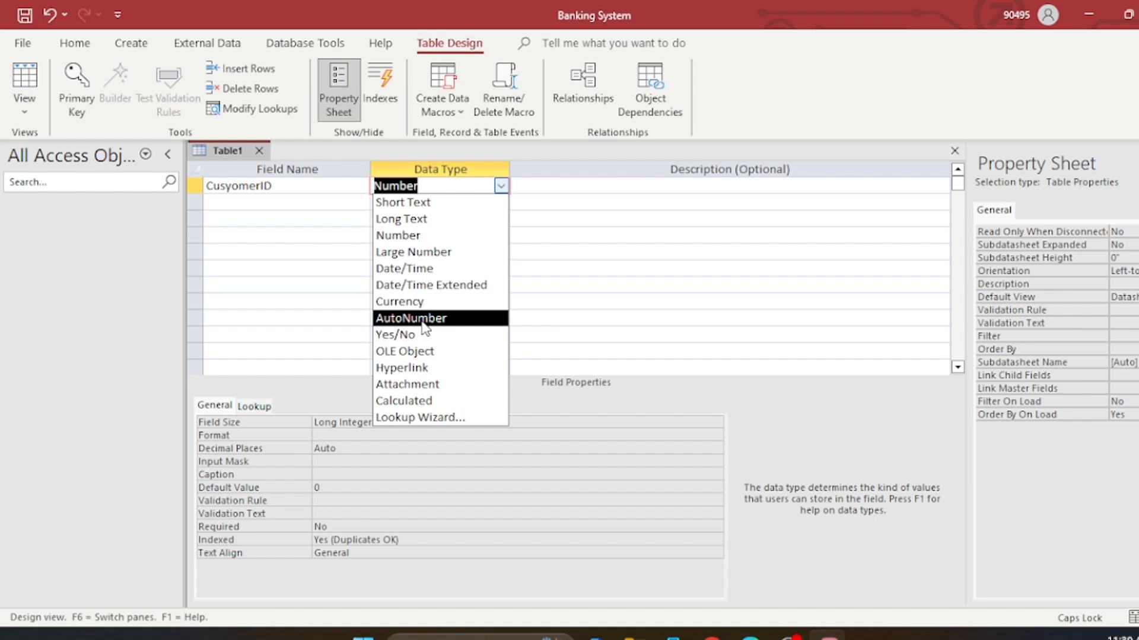
# Add a second field named "FirstName" below CusyomerID
pyautogui.click(252, 203)
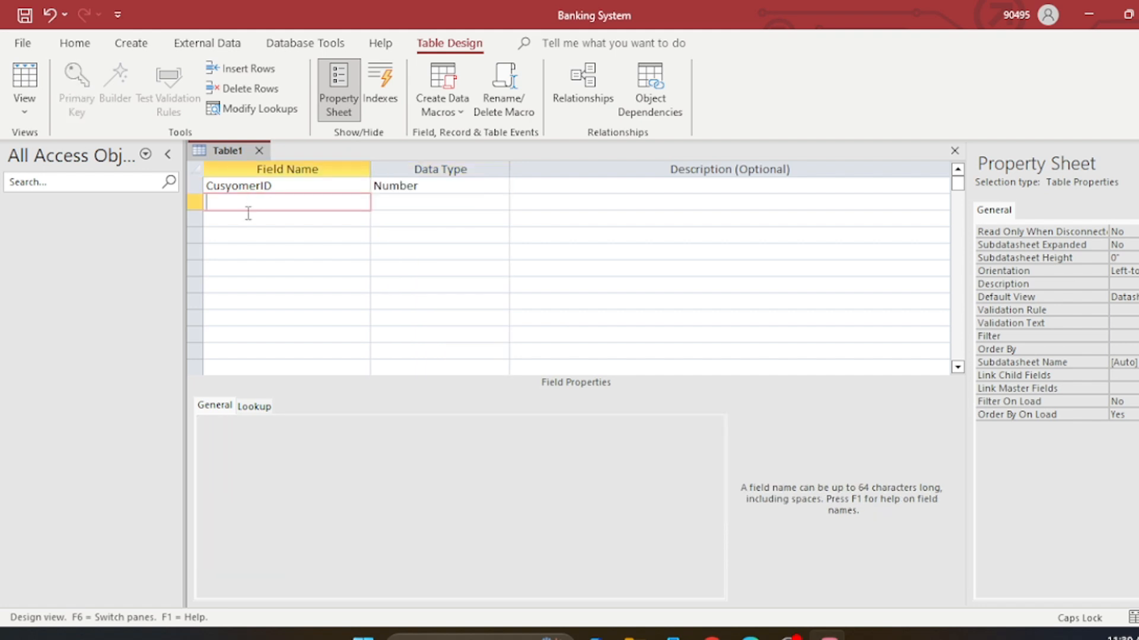
pyautogui.press('capslock')
pyautogui.press('capslock')
pyautogui.write('F')
pyautogui.press('capslock')
pyautogui.write('irst')
pyautogui.press('capslock')
pyautogui.write('N')
pyautogui.press('capslock')
pyautogui.write('ame')
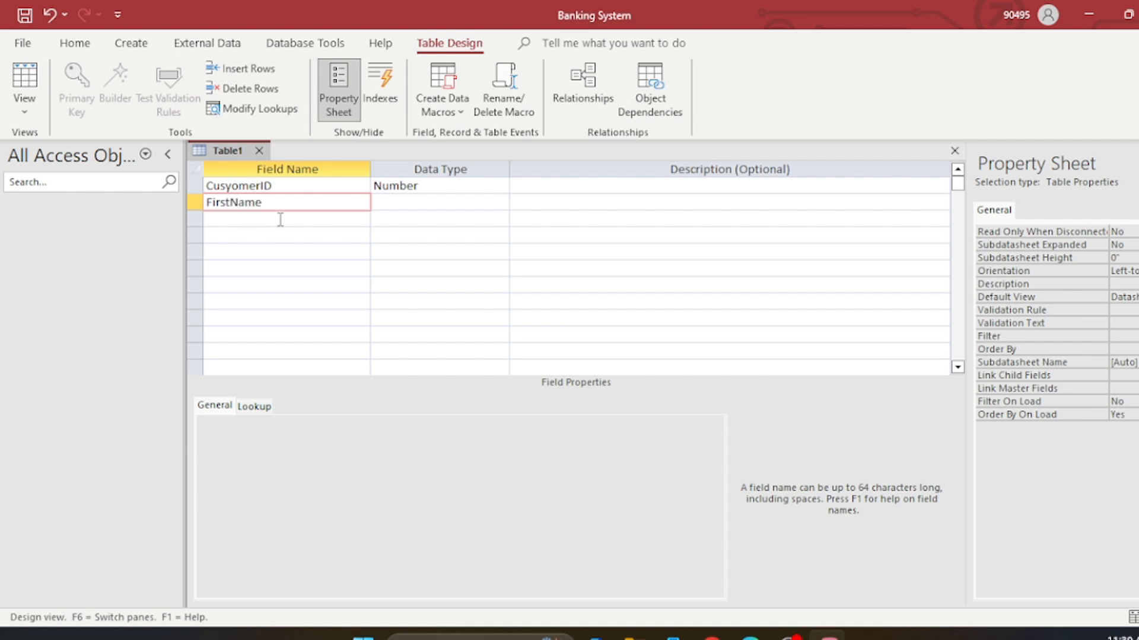
# Add a third field named "LastName" below FirstName
pyautogui.click(279, 221)
pyautogui.press('capslock')
pyautogui.write('L')
pyautogui.press('capslock')
pyautogui.write('at')
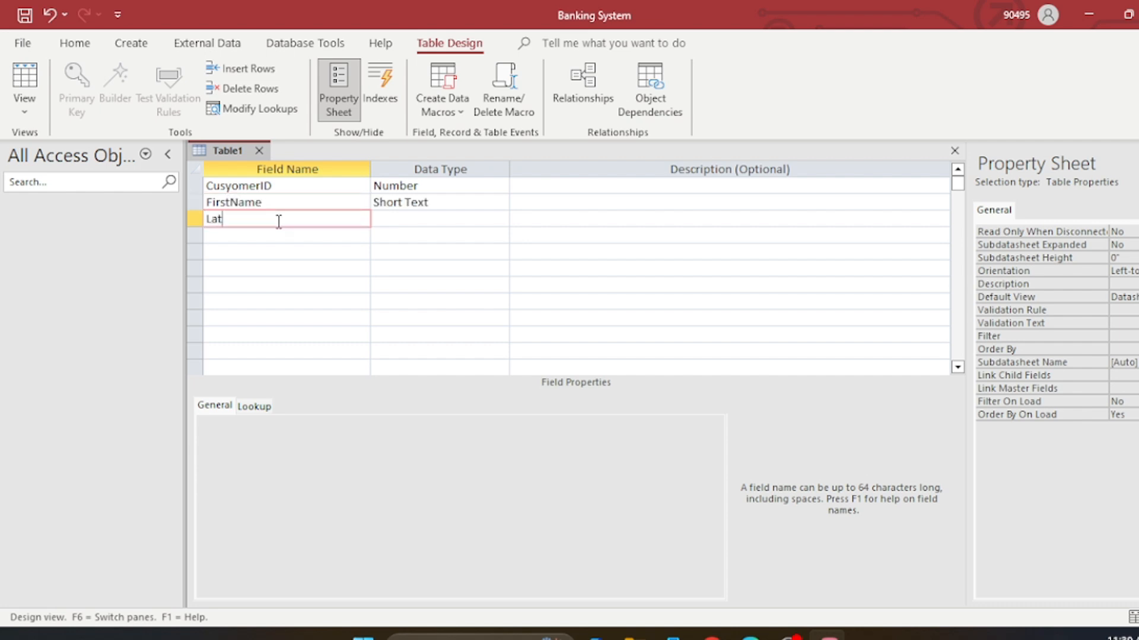
pyautogui.press('BackSpace')
pyautogui.write('st')
pyautogui.press('capslock')
pyautogui.write('N')
pyautogui.press('capslock')
pyautogui.write('ame')
# Add a "DOB" field below LastName and set its data type to Date/Time
pyautogui.click(260, 236)
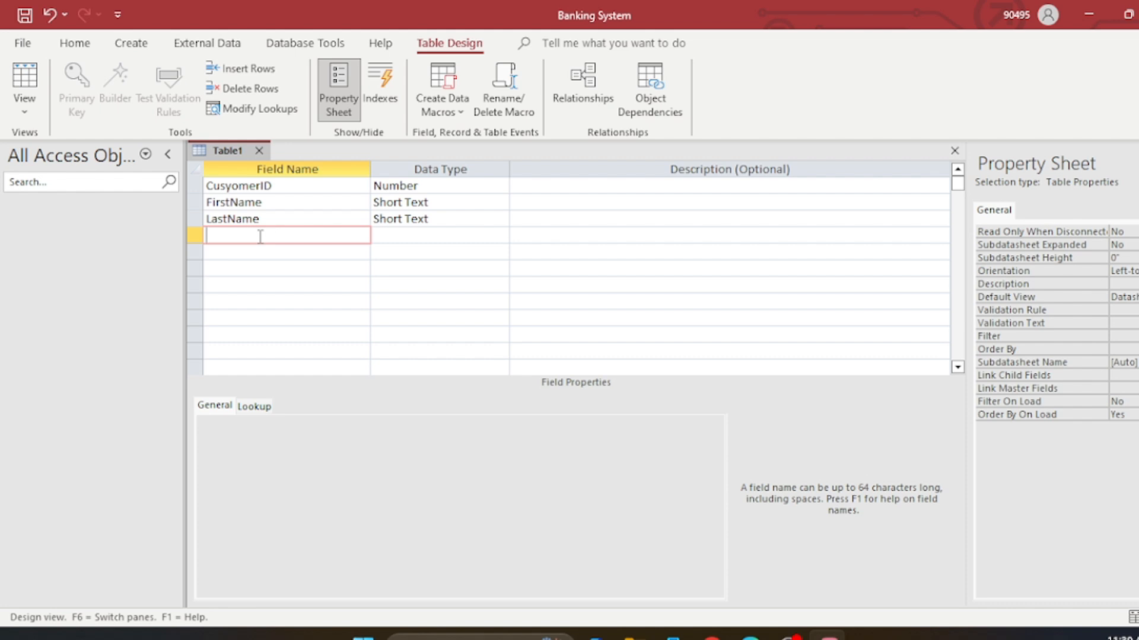
pyautogui.press('capslock')
pyautogui.write('DOB')
pyautogui.click(238, 252)
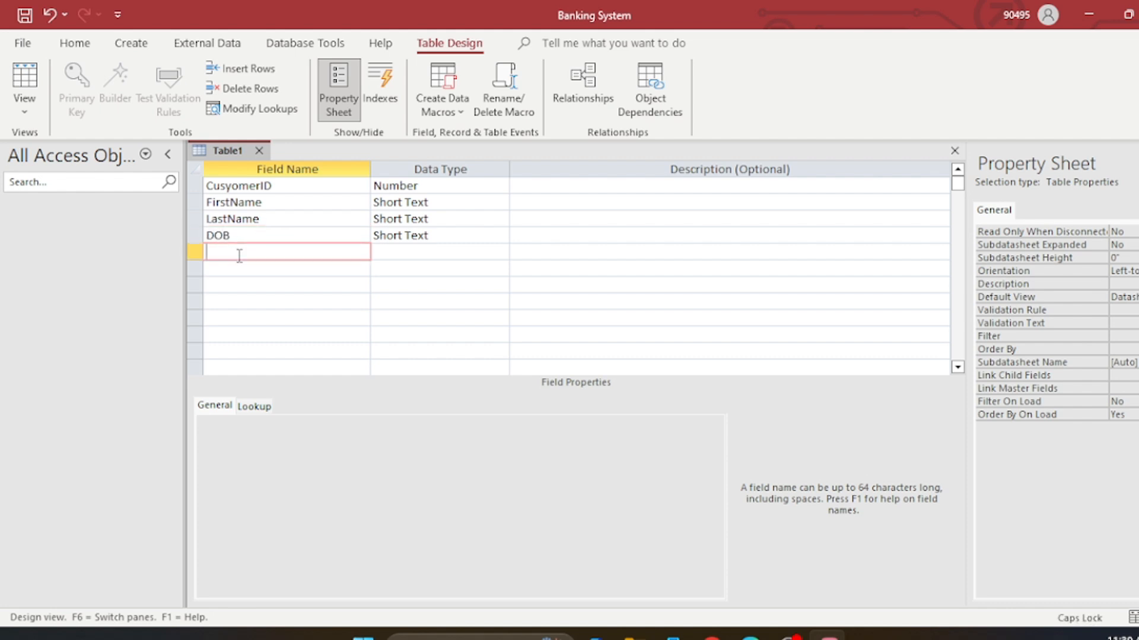
pyautogui.click(459, 238)
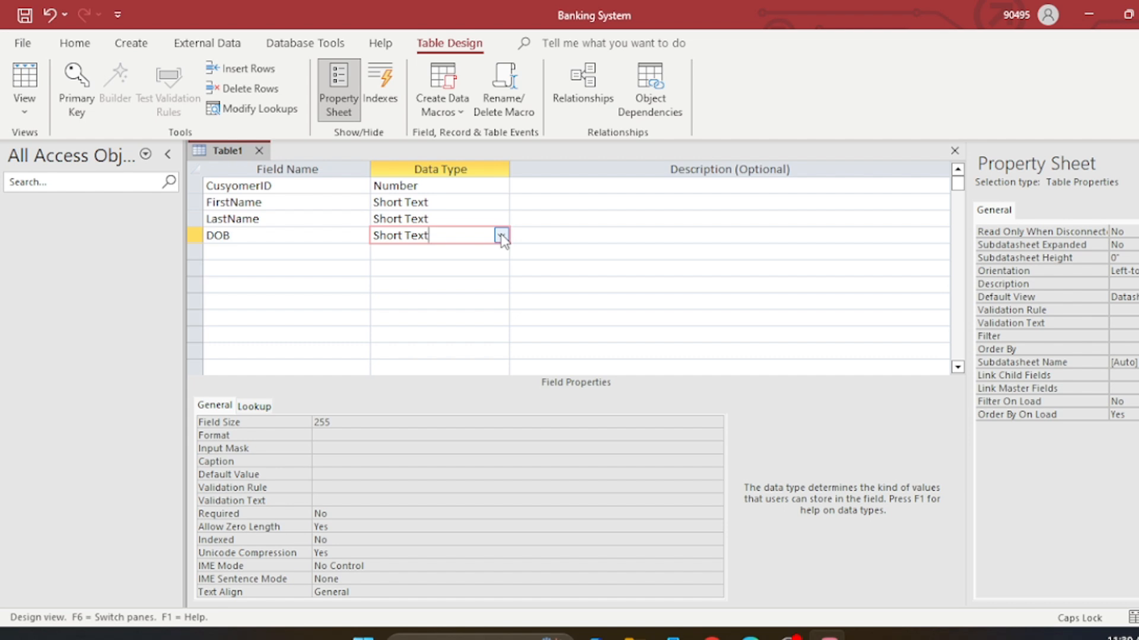
pyautogui.click(501, 236)
pyautogui.click(403, 319)
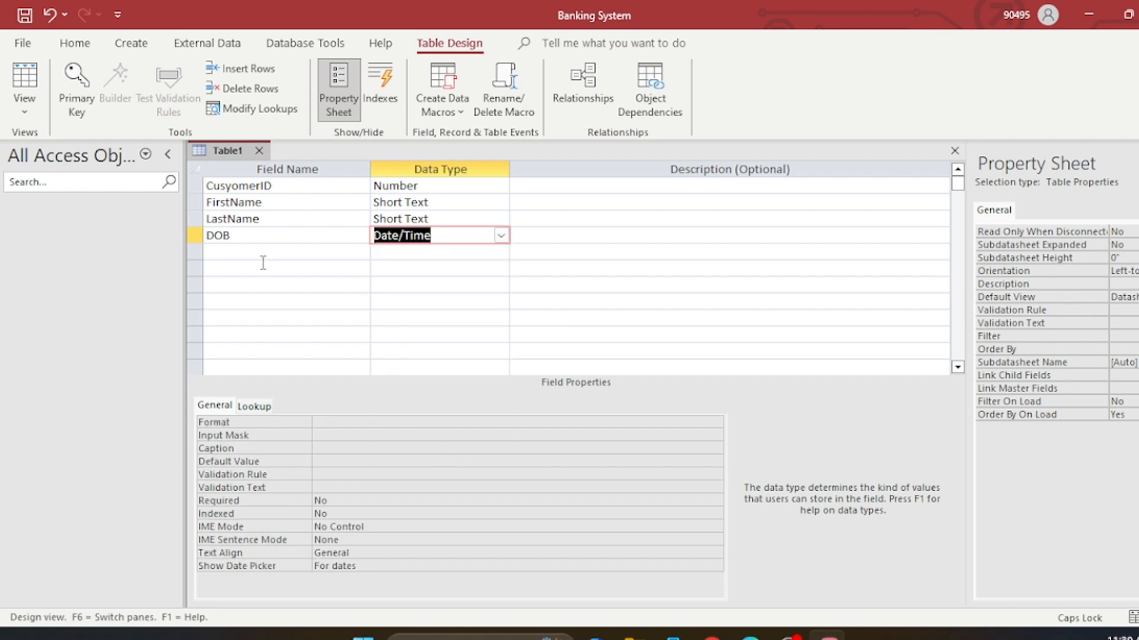
# Add a field named "PhoneNumber" in the row below DOB
pyautogui.click(248, 254)
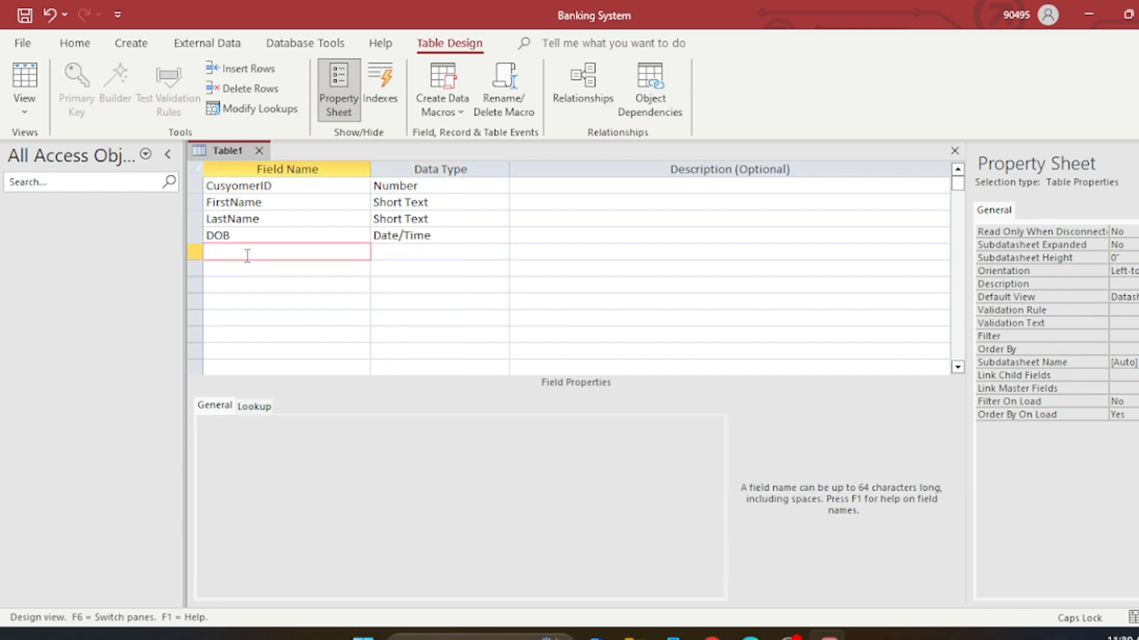
pyautogui.press('capslock')
pyautogui.write('p')
pyautogui.press('capslock')
pyautogui.write('H')
pyautogui.press('BackSpace')
pyautogui.write('H')
pyautogui.press('BackSpace')
pyautogui.press('BackSpace')
pyautogui.write('P')
pyautogui.press('capslock')
pyautogui.write('hone')
pyautogui.press('capslock')
pyautogui.write('N')
pyautogui.press('capslock')
pyautogui.write('umber')
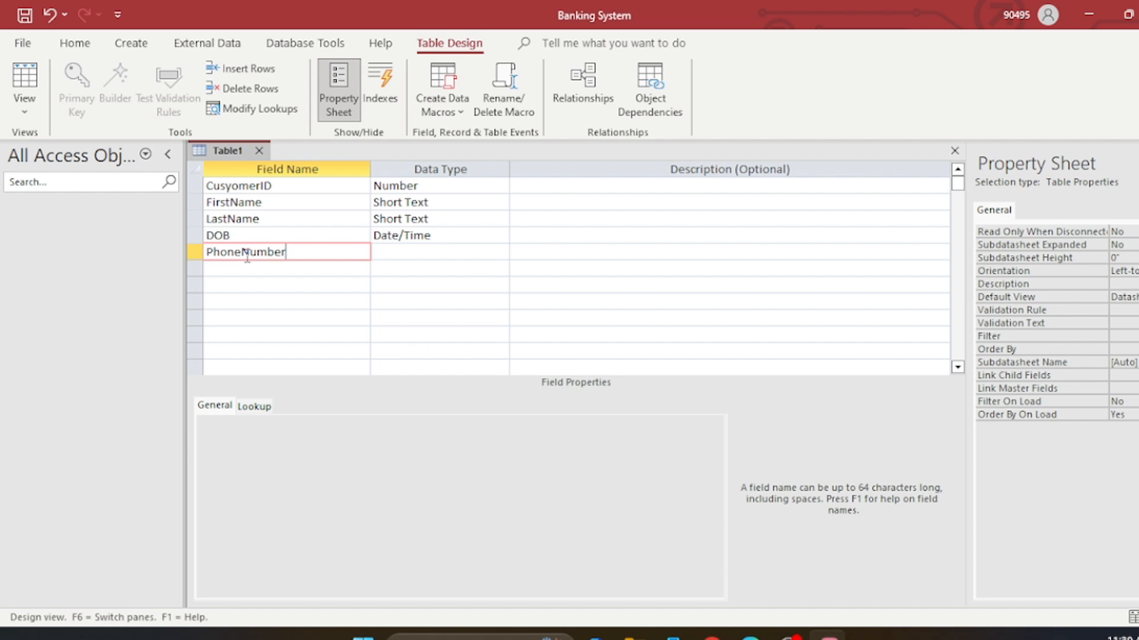
# Set the data type of the PhoneNumber field to Number
pyautogui.click(437, 255)
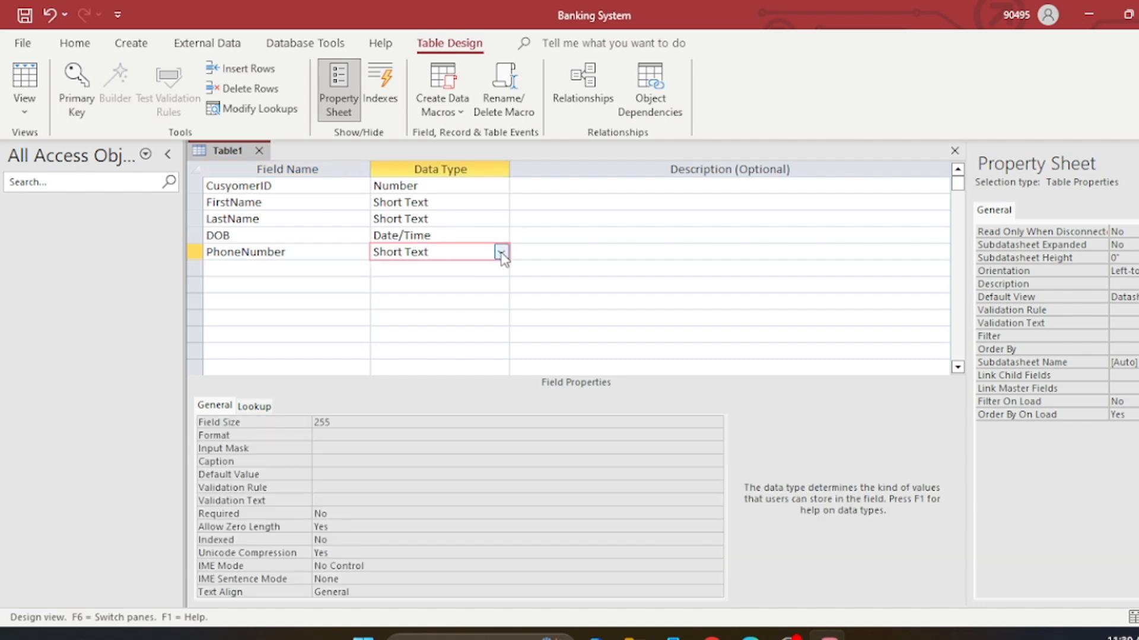
pyautogui.click(501, 252)
pyautogui.click(418, 302)
# Add an "Email" field below PhoneNumber and set its data type to Hyperlink
pyautogui.click(232, 268)
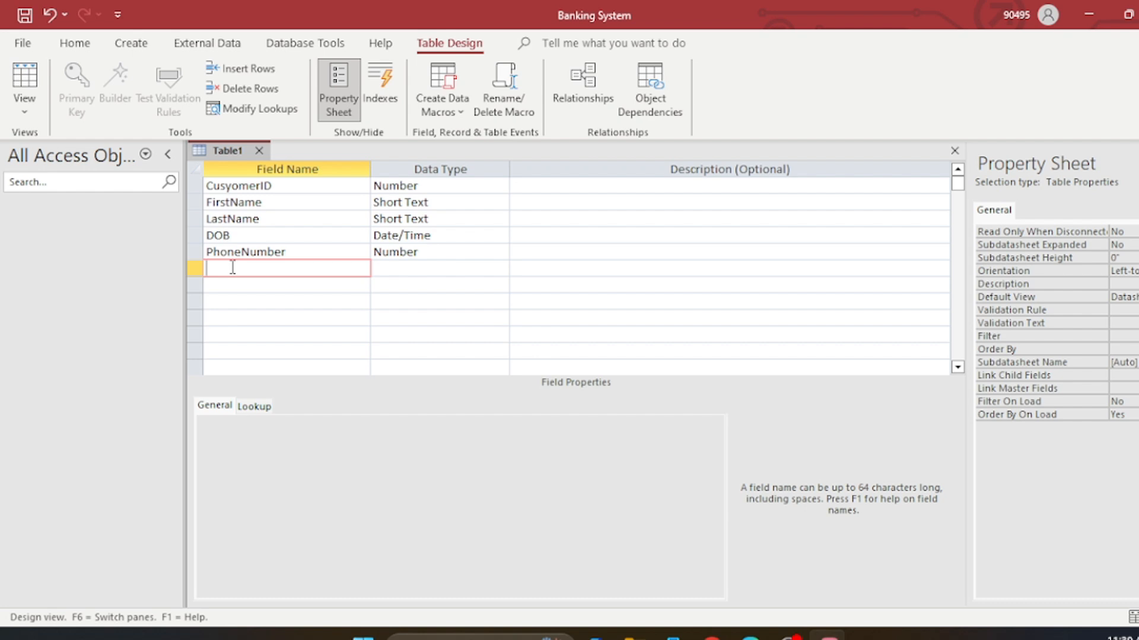
pyautogui.press('capslock')
pyautogui.write('E')
pyautogui.press('capslock')
pyautogui.write('mail')
pyautogui.click(436, 268)
pyautogui.click(502, 268)
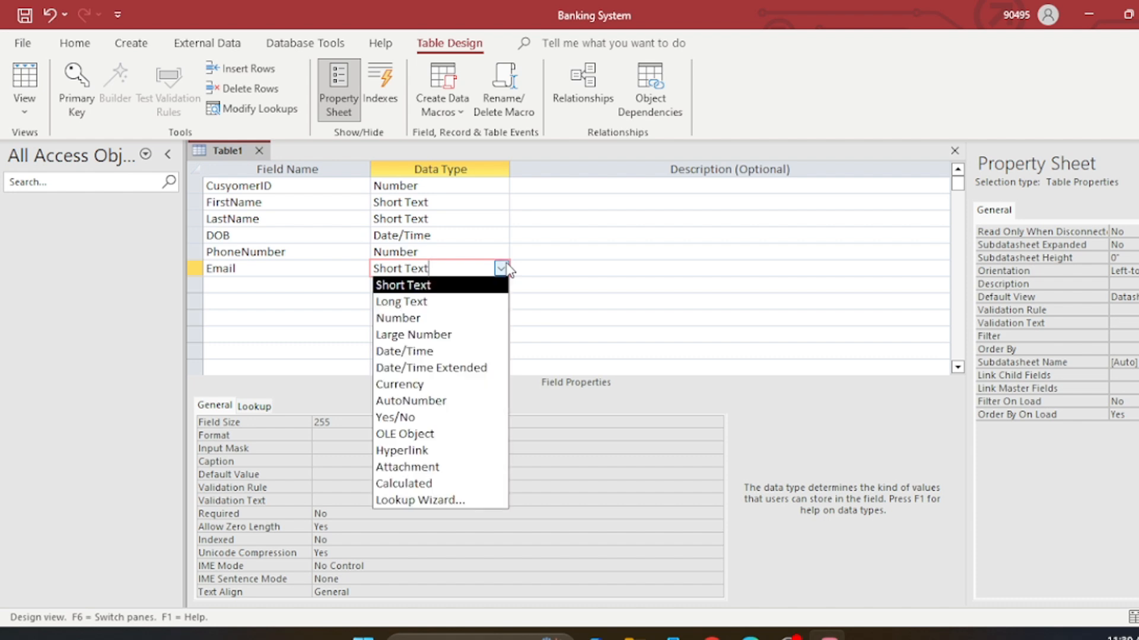
pyautogui.click(430, 458)
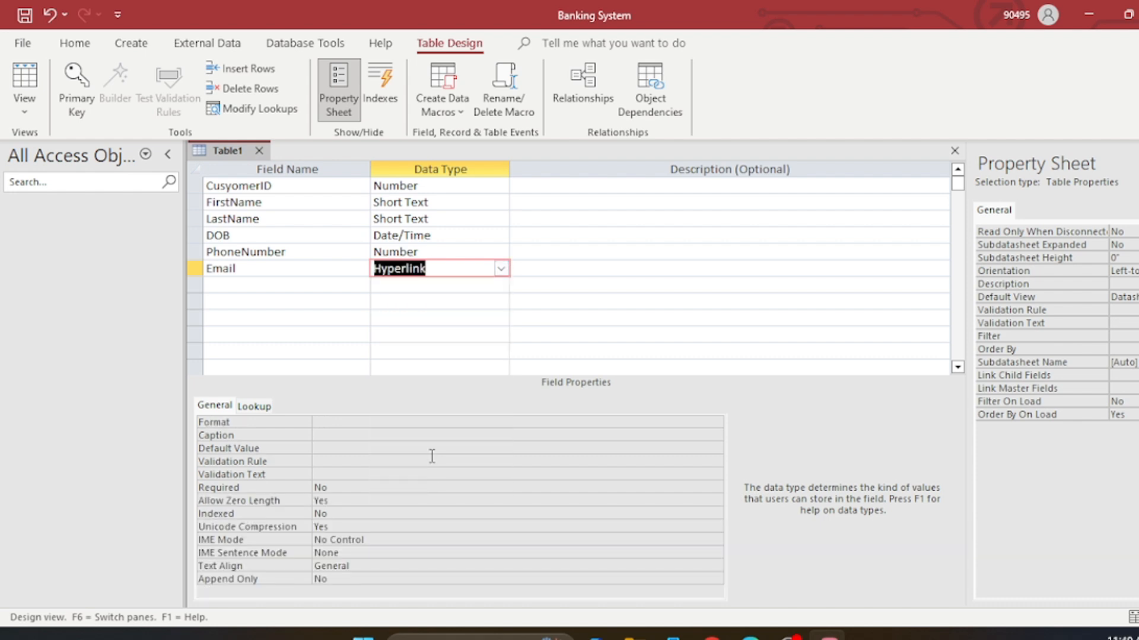
# Add a "Photo" field below Email and set its data type to Attachment
pyautogui.click(264, 284)
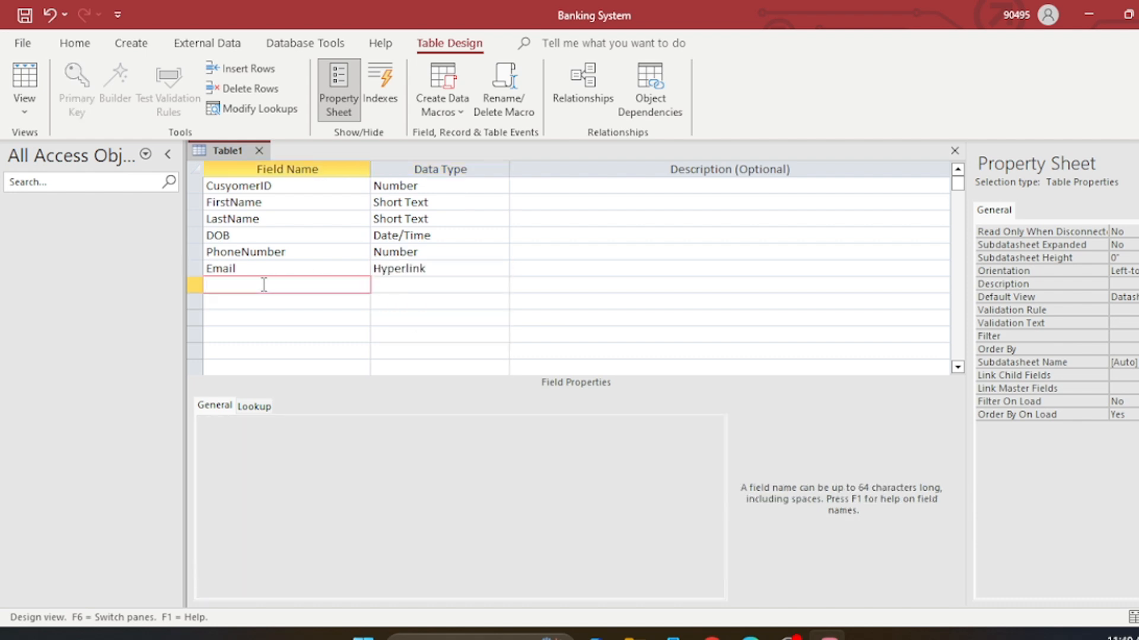
pyautogui.write('Photo')
pyautogui.click(452, 285)
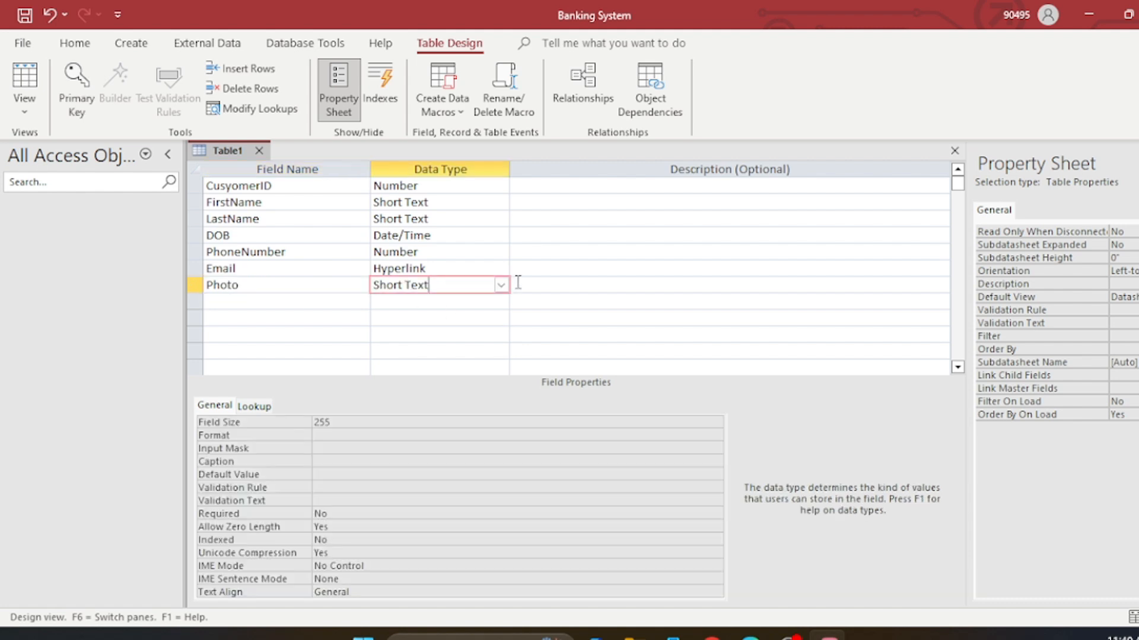
pyautogui.click(501, 286)
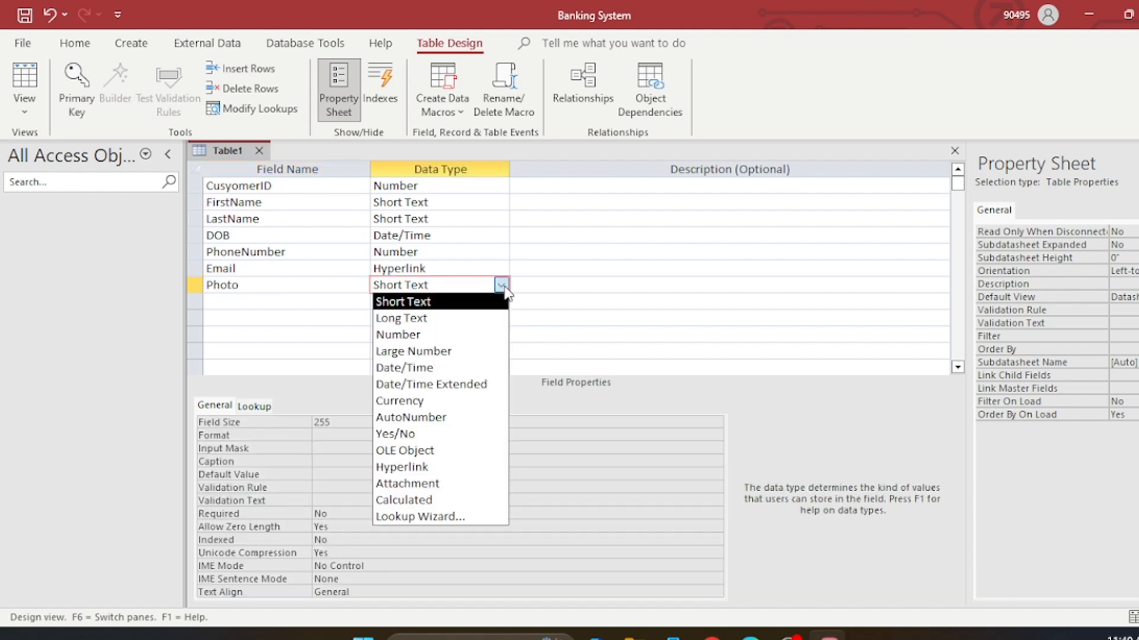
pyautogui.click(449, 485)
pyautogui.click(245, 300)
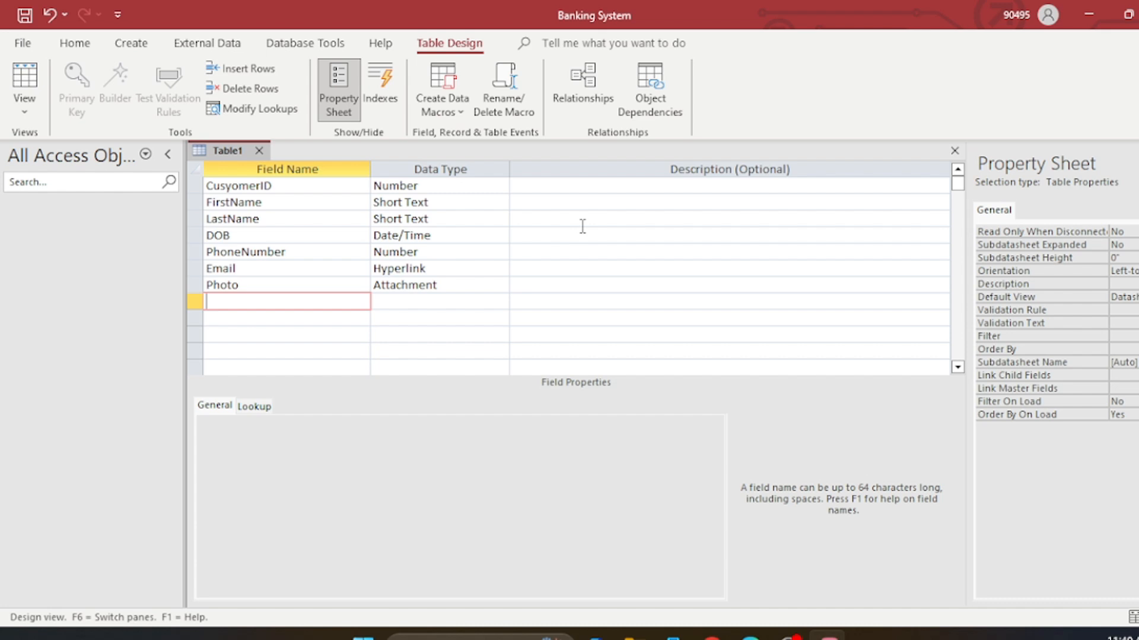
pyautogui.click(535, 266)
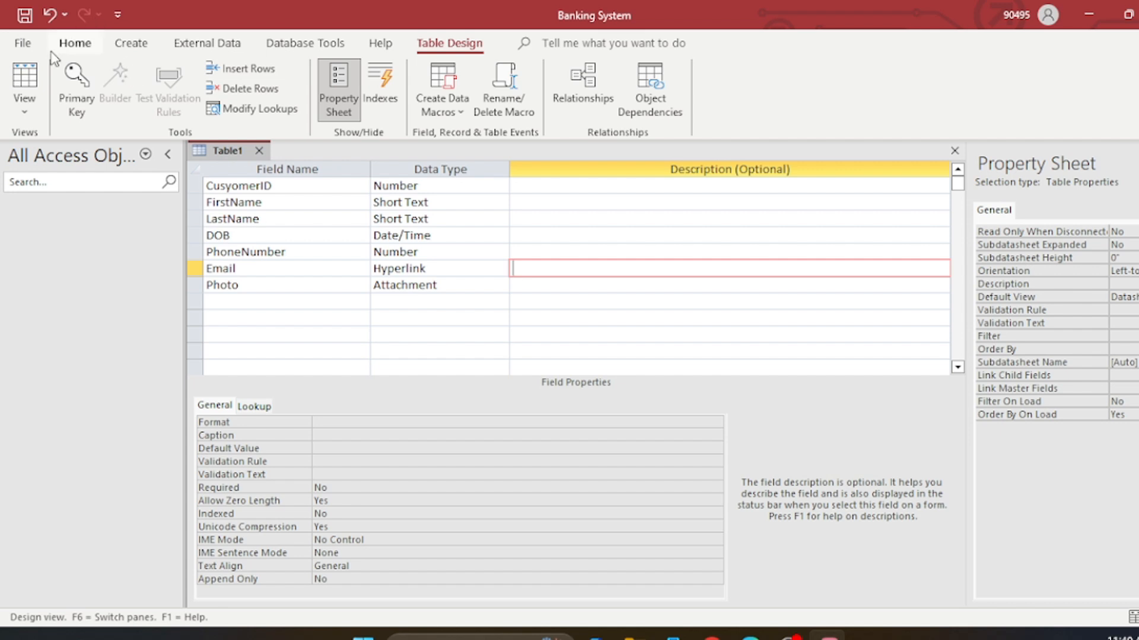
pyautogui.click(434, 304)
pyautogui.click(639, 209)
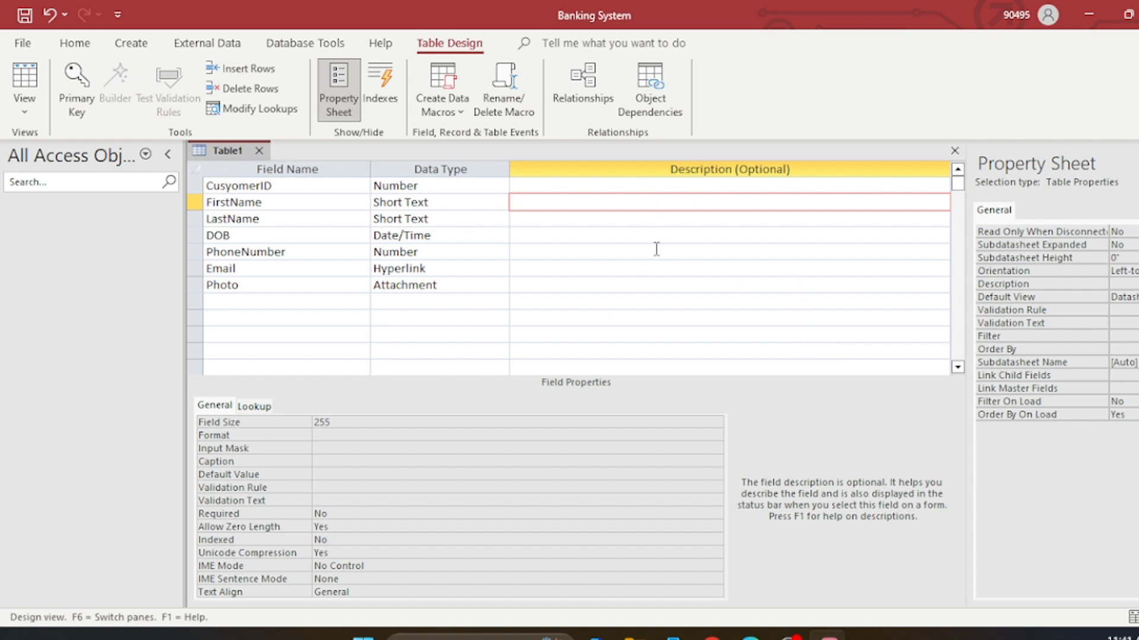
pyautogui.click(650, 271)
# Make the CusyomerID field the table's primary key
pyautogui.click(195, 182)
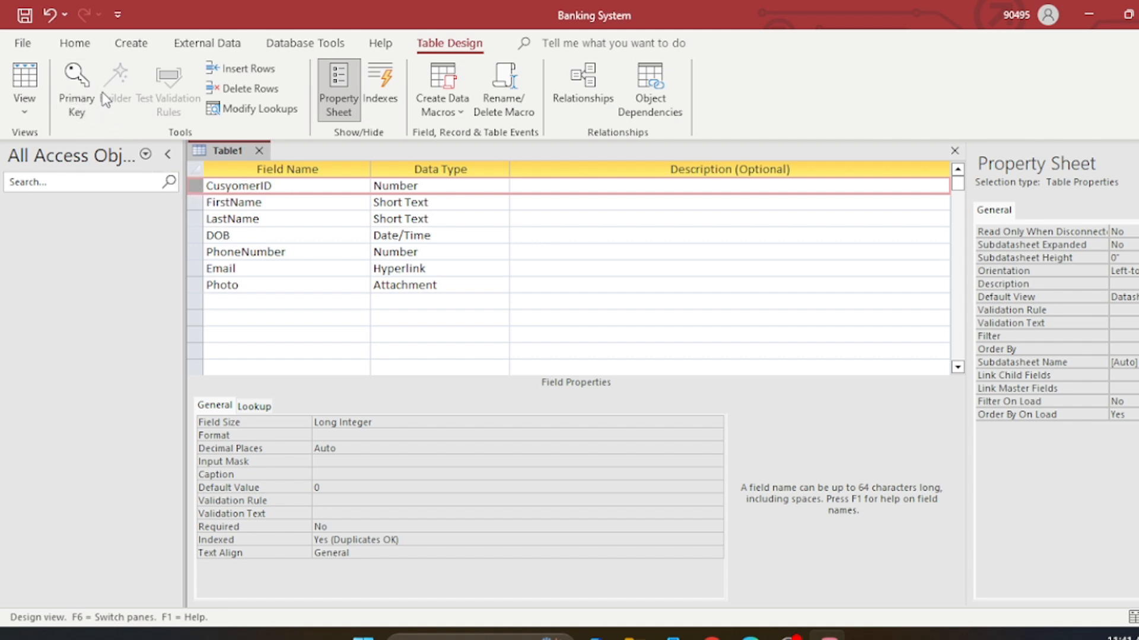
pyautogui.click(77, 89)
pyautogui.click(514, 251)
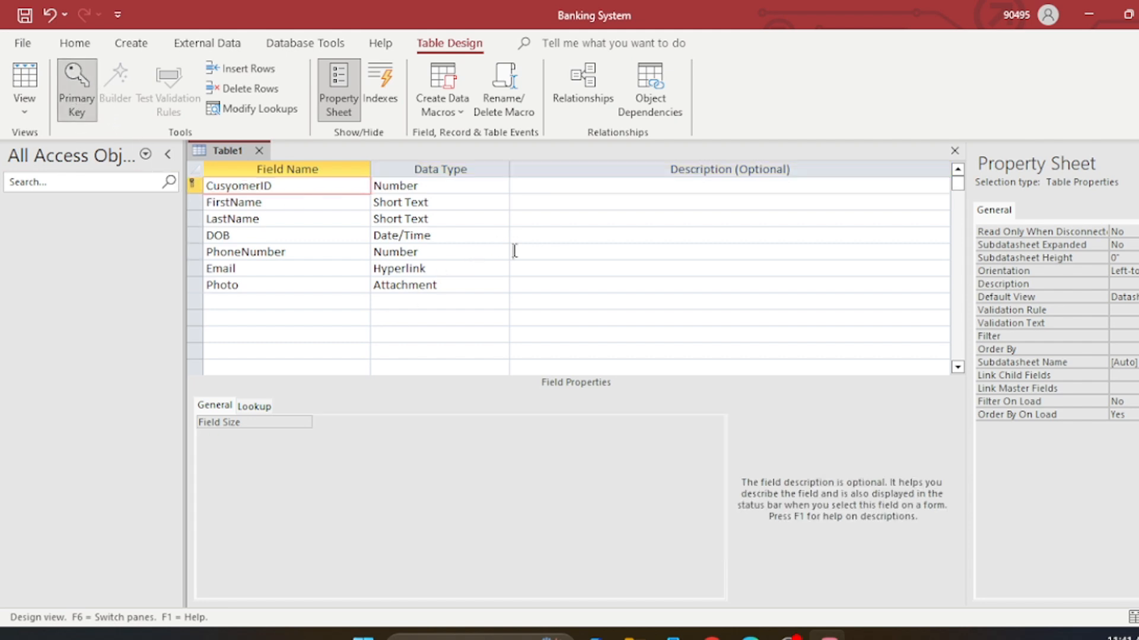
pyautogui.click(218, 302)
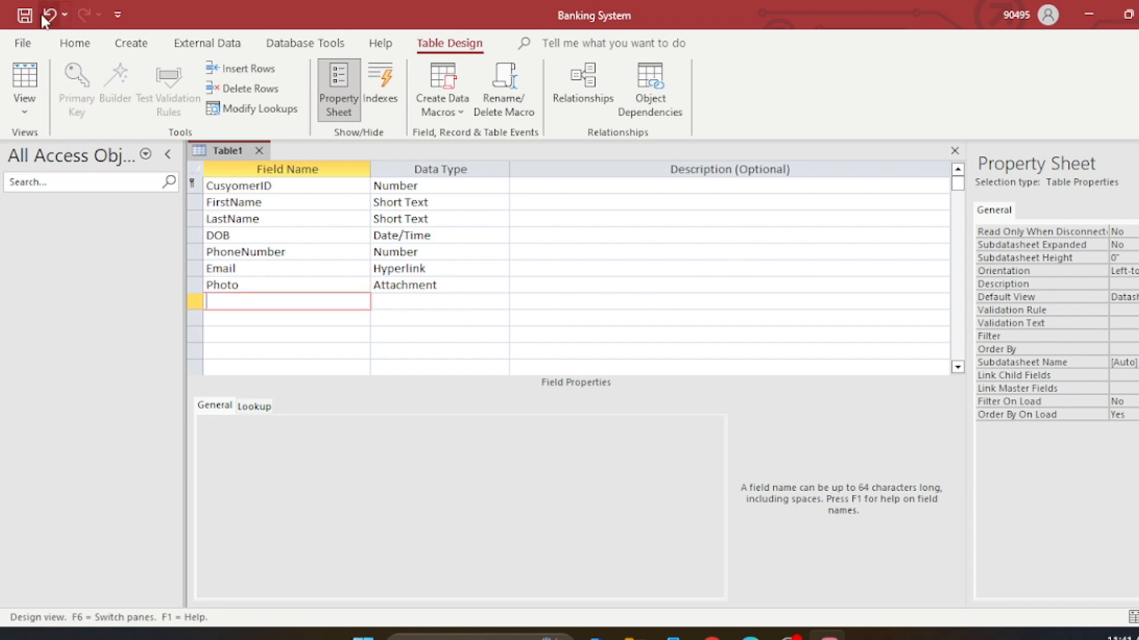
# Save the table under the name "CustomerTB"
pyautogui.click(24, 14)
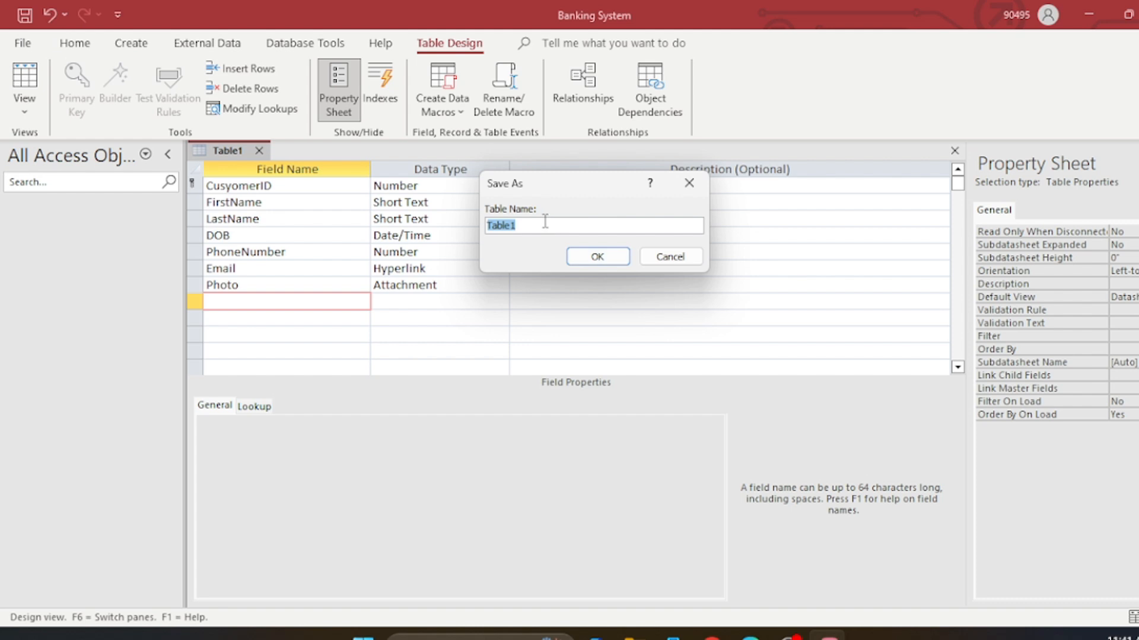
pyautogui.press('BackSpace')
pyautogui.write('Customer')
pyautogui.press('capslock')
pyautogui.write('TB')
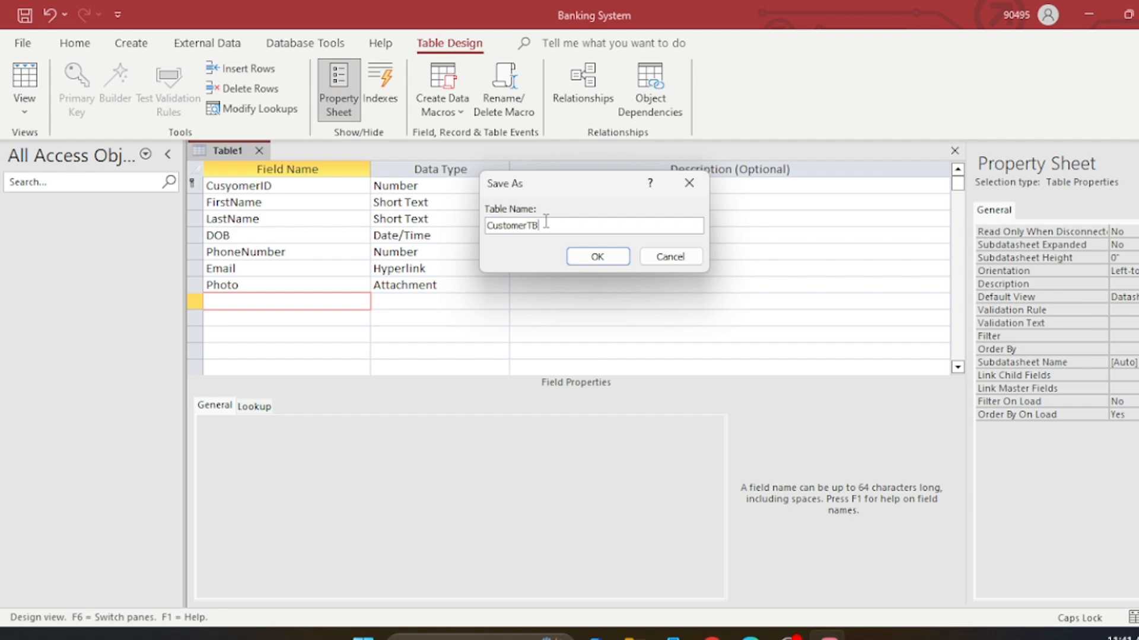
pyautogui.click(613, 254)
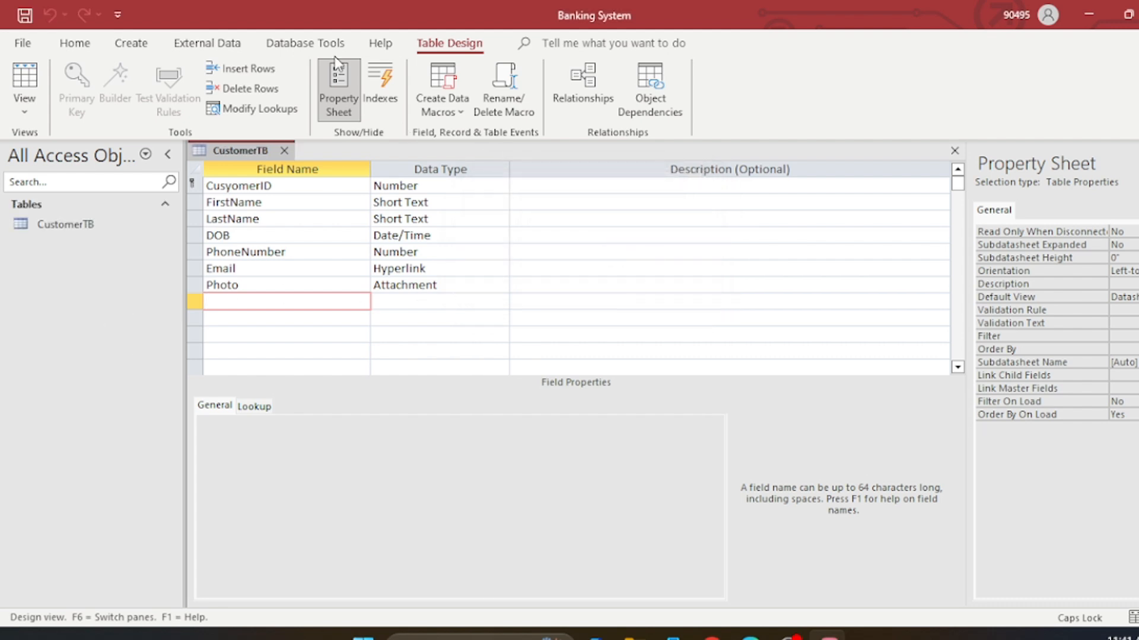
# Start a new table in design view and close the CustomerTB table
pyautogui.click(133, 51)
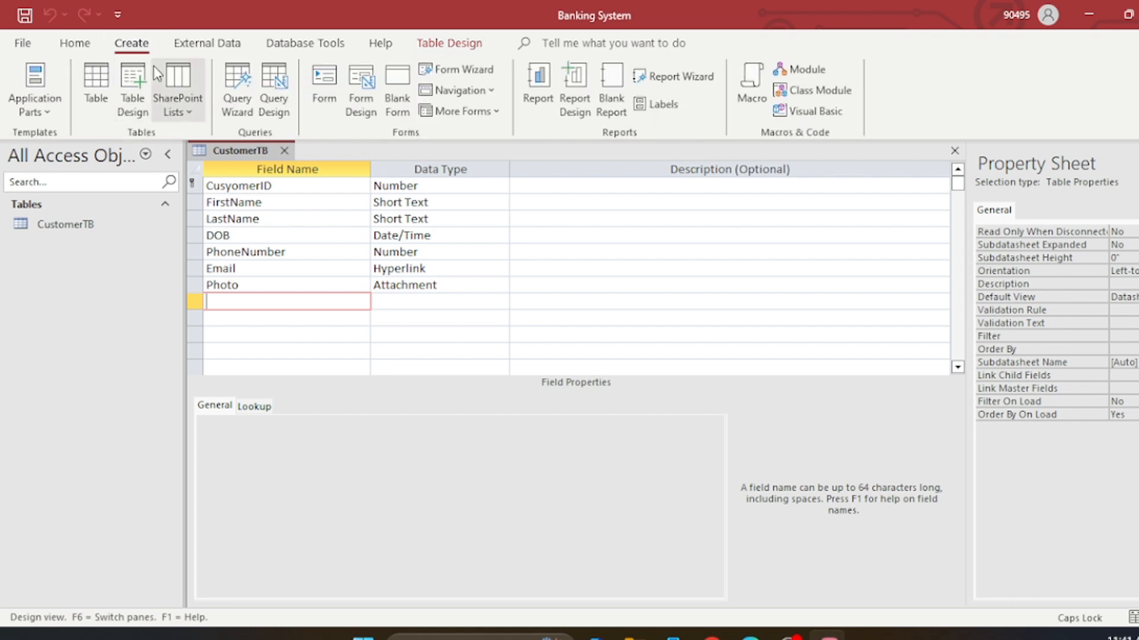
pyautogui.click(133, 90)
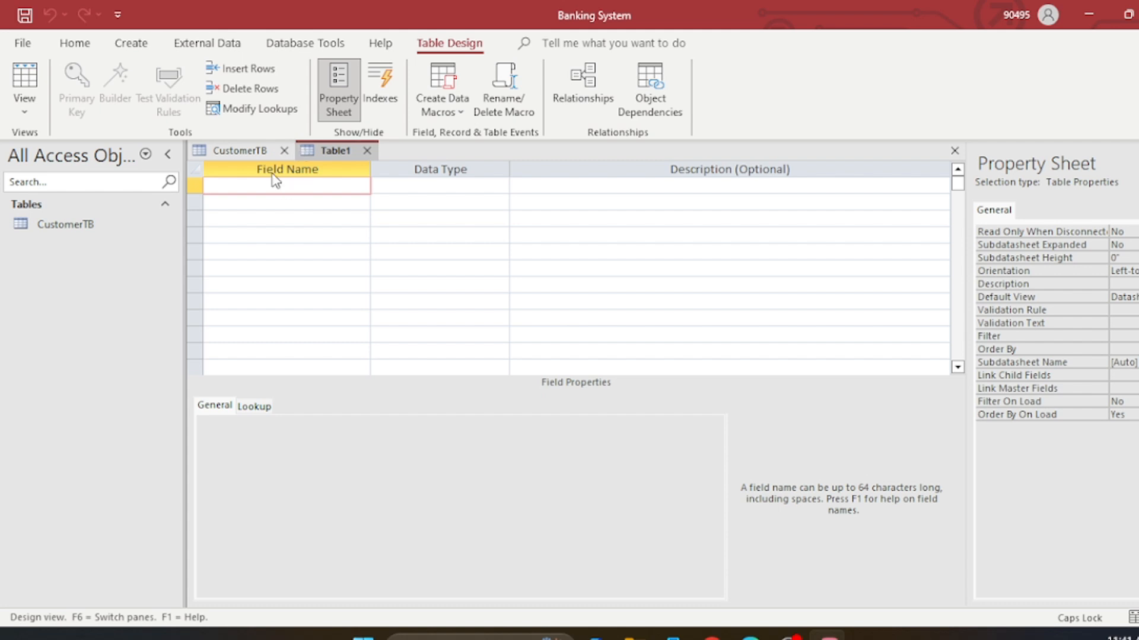
pyautogui.click(285, 150)
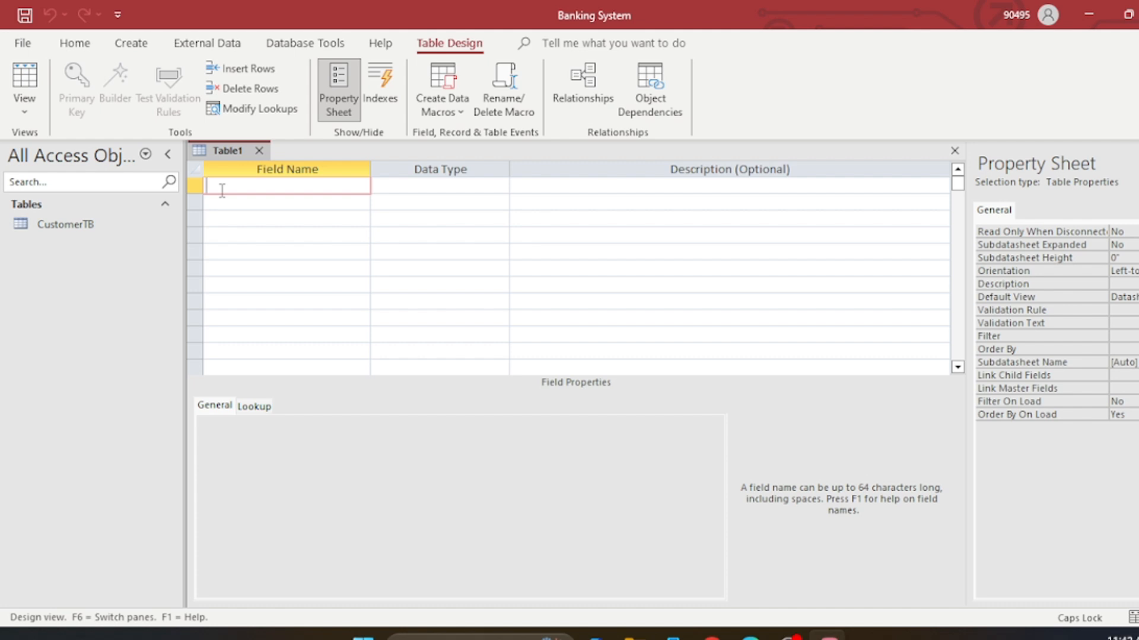
# Add an "AccountsID" field as the new table's first field and set its data type to Number
pyautogui.write('A')
pyautogui.press('capslock')
pyautogui.write('ccounts')
pyautogui.press('capslock')
pyautogui.write('ID')
pyautogui.click(226, 204)
pyautogui.click(454, 188)
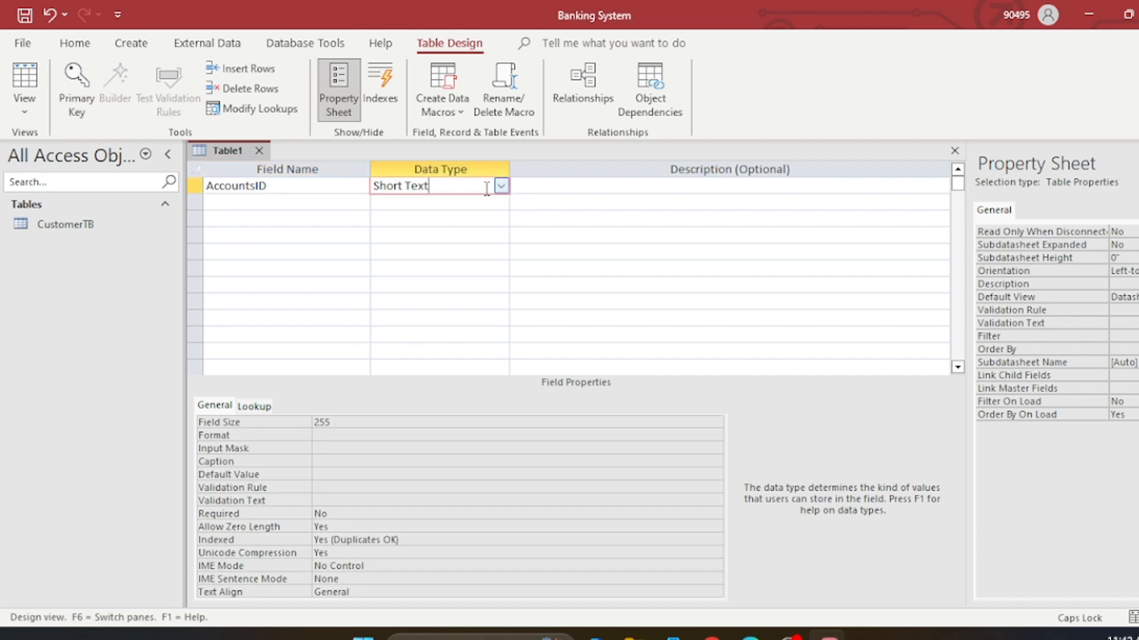
pyautogui.click(501, 186)
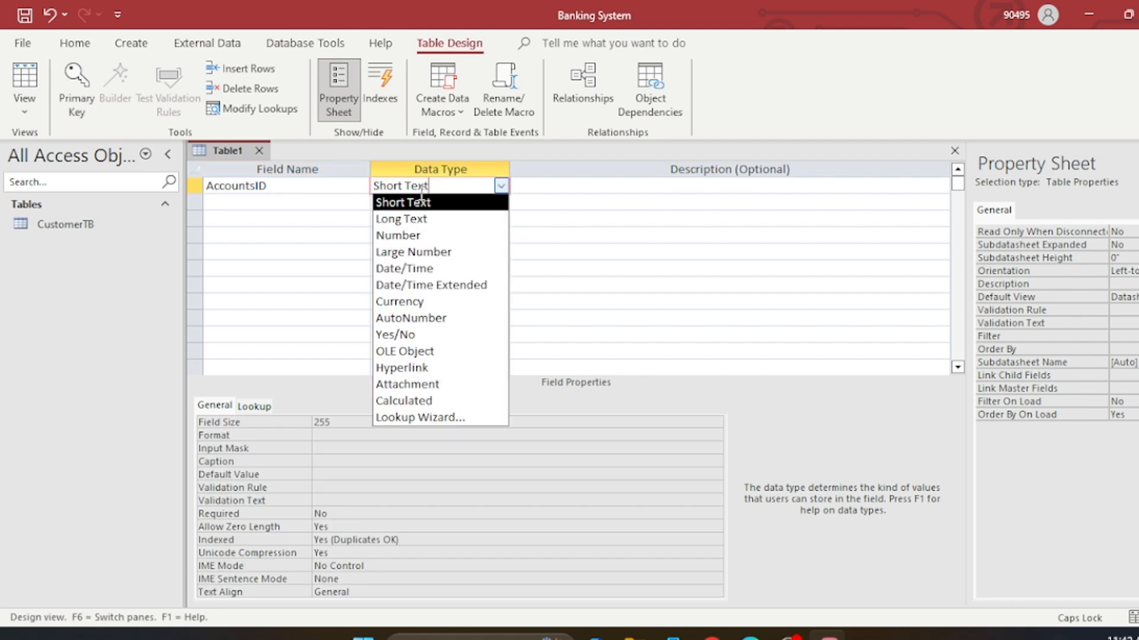
pyautogui.click(412, 236)
# Add an "AccountsType" field below AccountsID with the Short Text data type
pyautogui.click(249, 205)
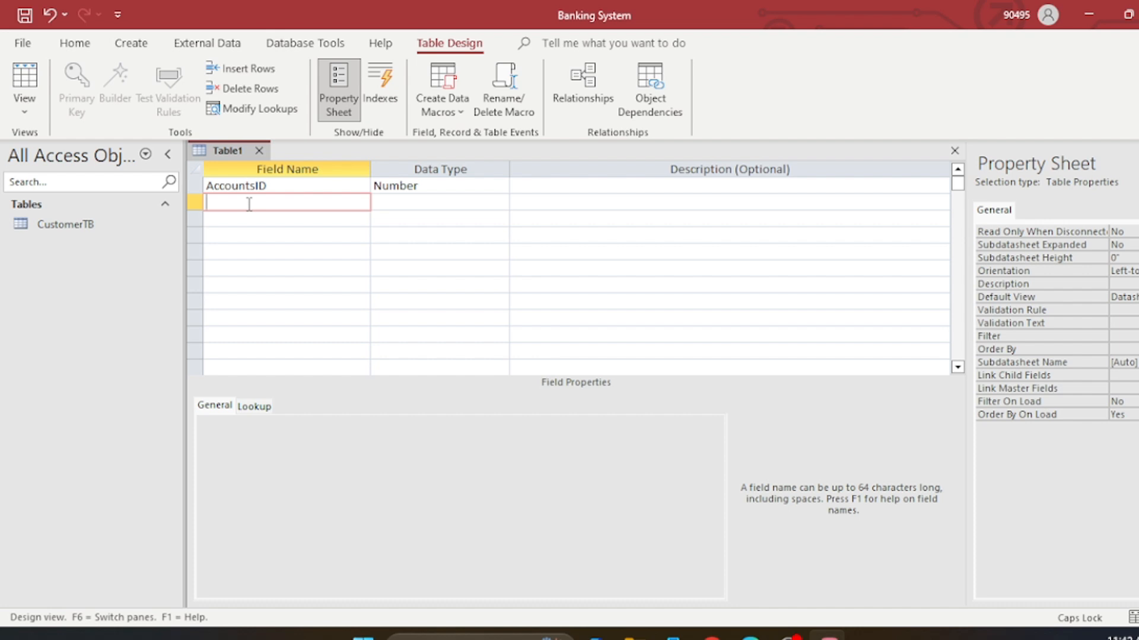
pyautogui.press('capslock')
pyautogui.press('capslock')
pyautogui.write('A')
pyautogui.press('capslock')
pyautogui.write('ccounts')
pyautogui.press('capslock')
pyautogui.write('T')
pyautogui.press('capslock')
pyautogui.write('ype')
pyautogui.click(405, 203)
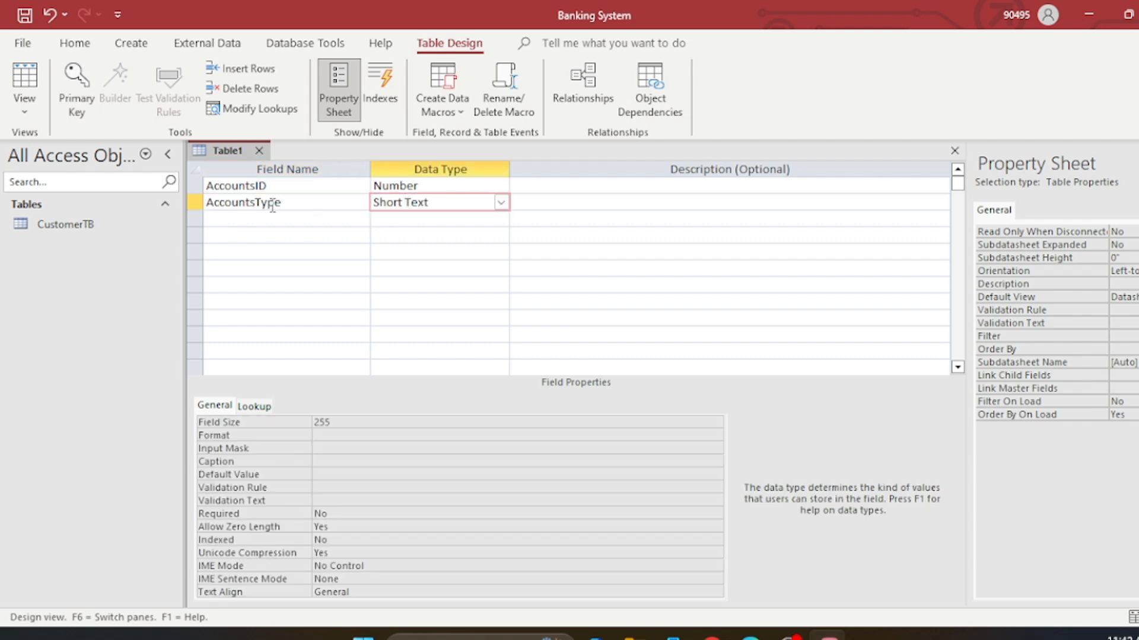
pyautogui.click(244, 224)
pyautogui.click(501, 202)
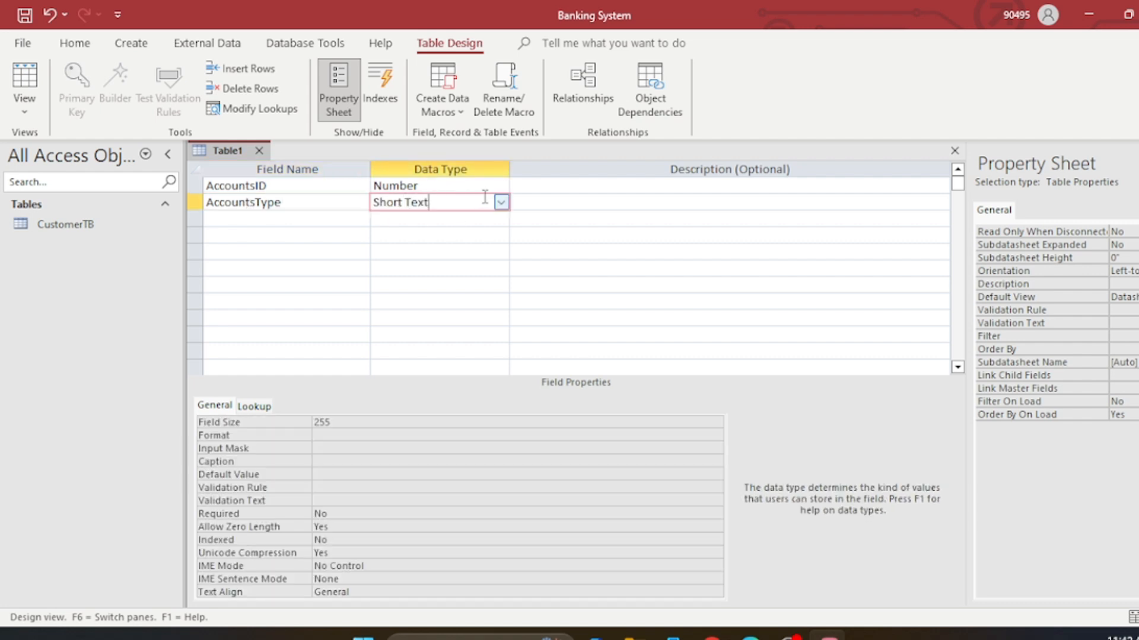
pyautogui.click(501, 202)
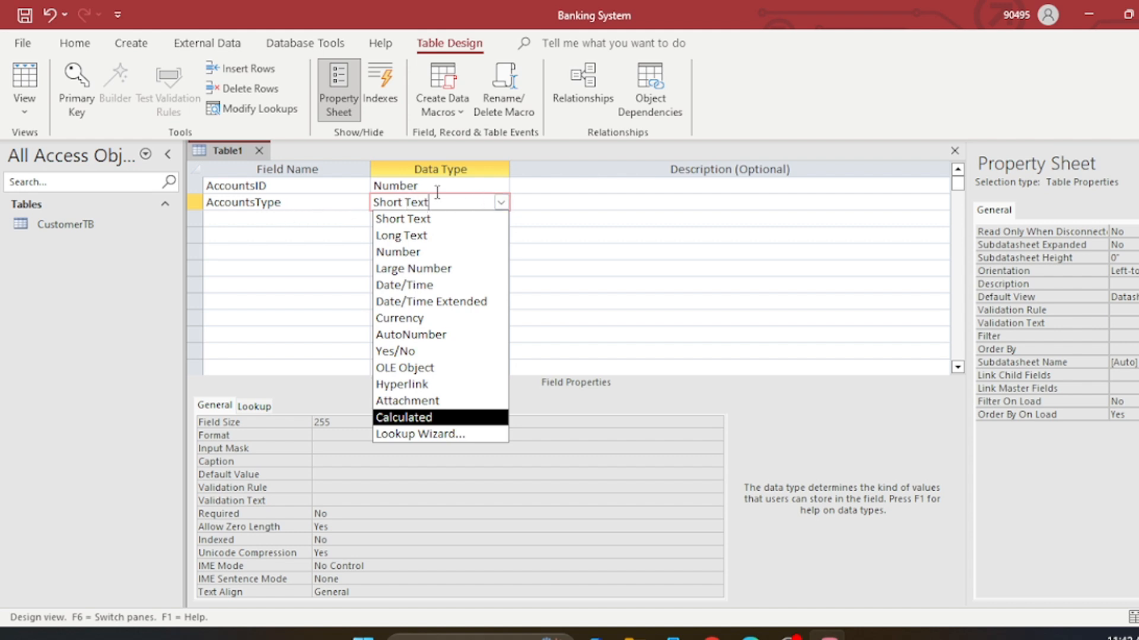
pyautogui.click(279, 221)
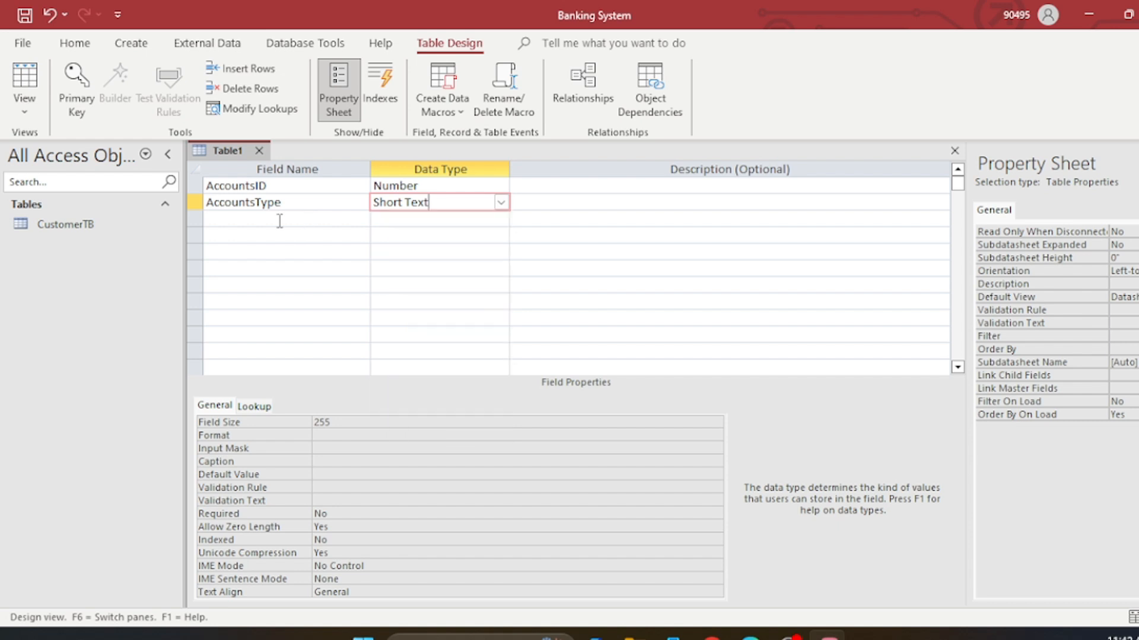
pyautogui.click(279, 221)
pyautogui.click(278, 204)
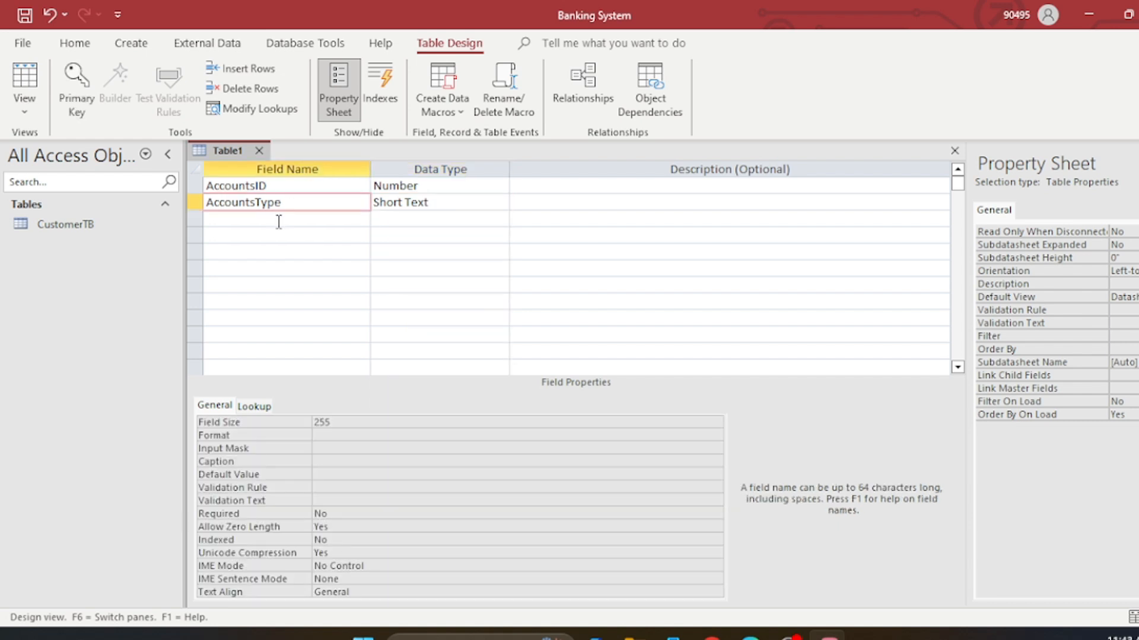
pyautogui.click(279, 222)
pyautogui.click(443, 203)
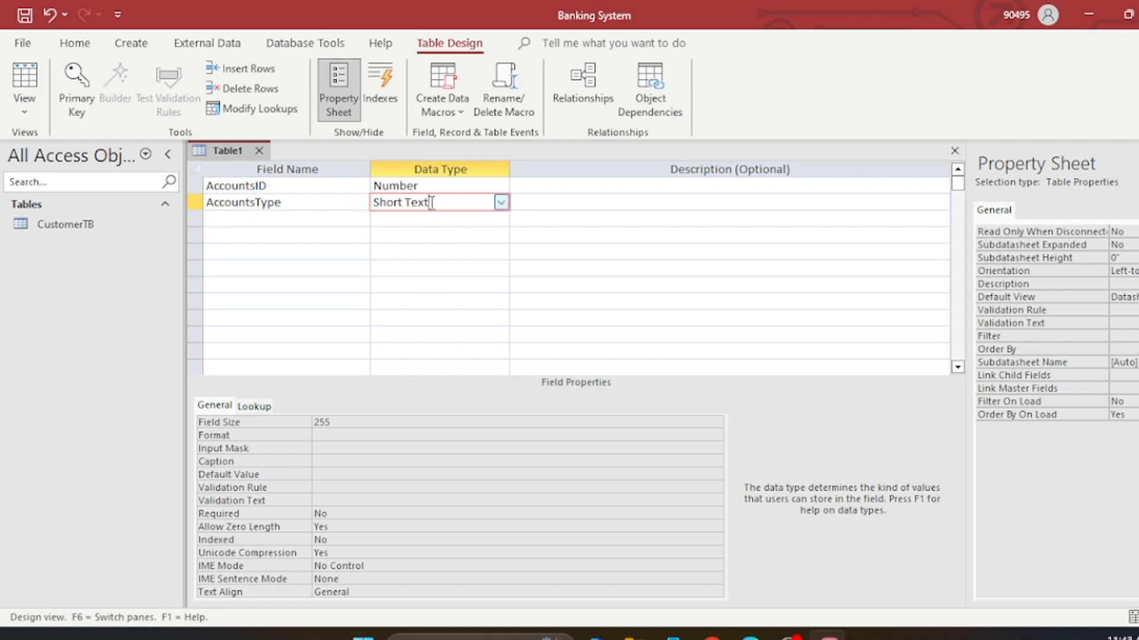
# Add a "Balance" field below AccountsType and set its data type to Currency
pyautogui.click(234, 218)
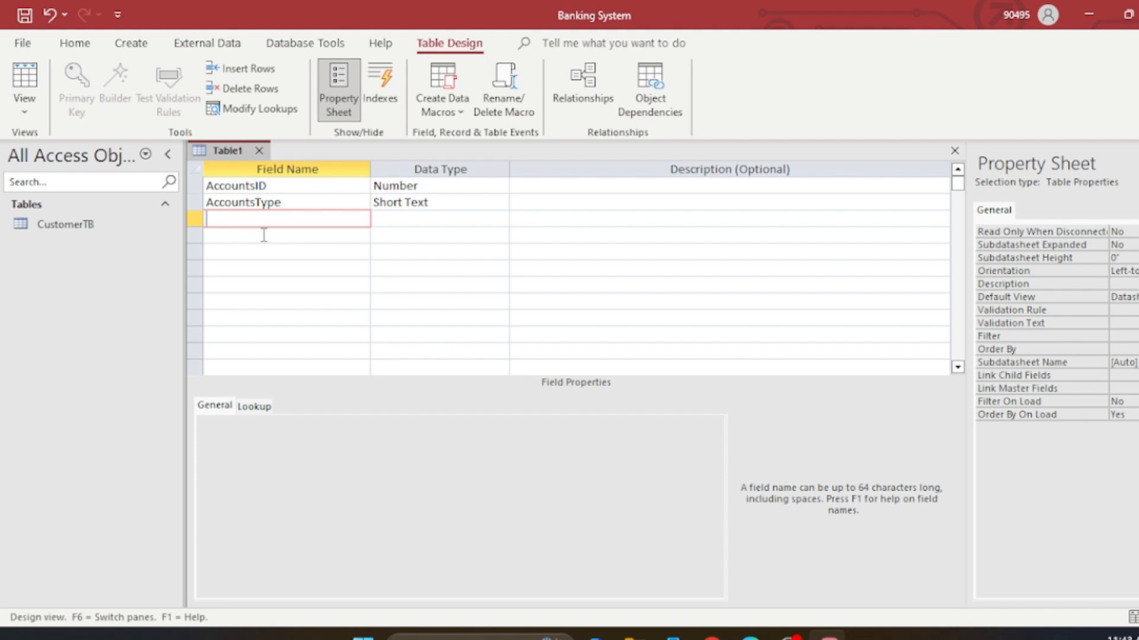
pyautogui.write('Balance')
pyautogui.click(224, 234)
pyautogui.click(453, 219)
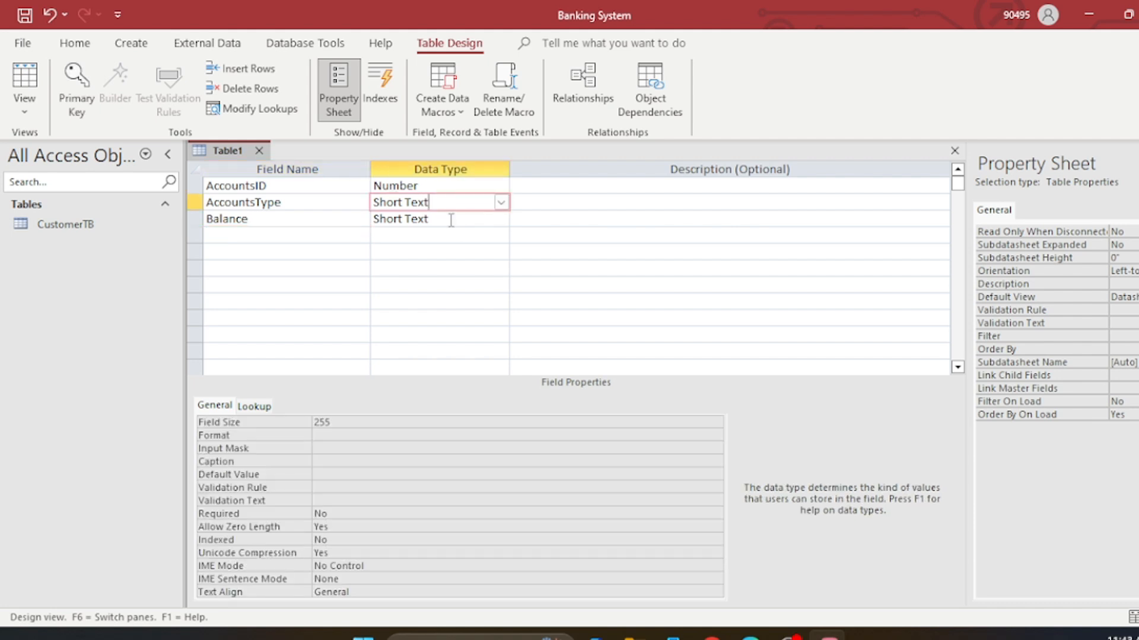
pyautogui.click(500, 219)
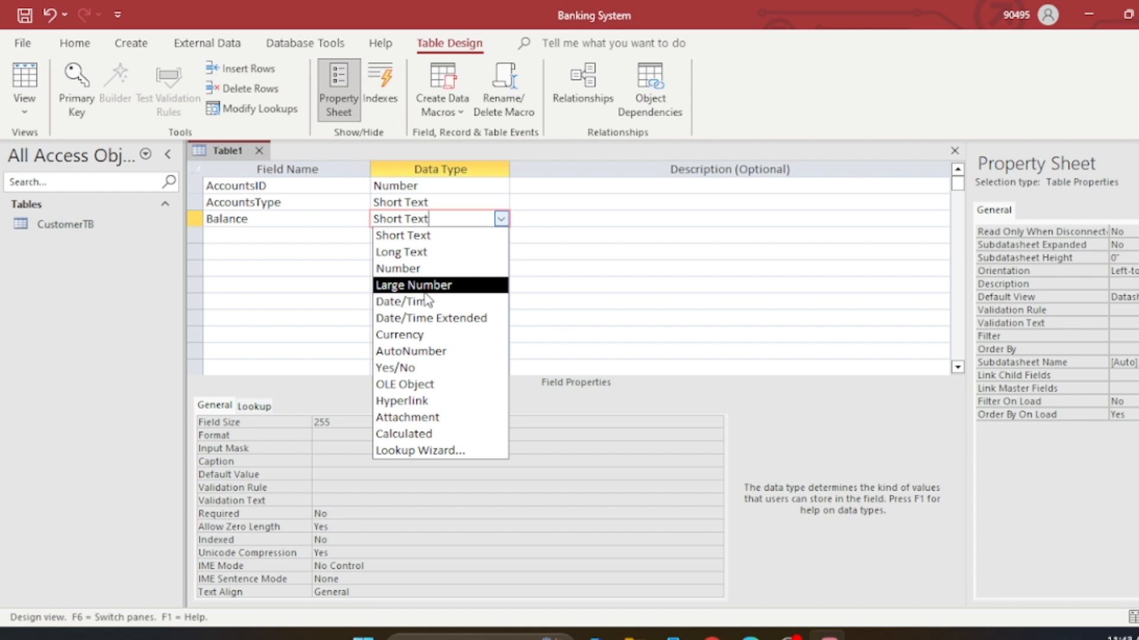
pyautogui.click(419, 335)
# Add an "OpeningDate" field below Balance and set its data type to Date/Time
pyautogui.click(229, 236)
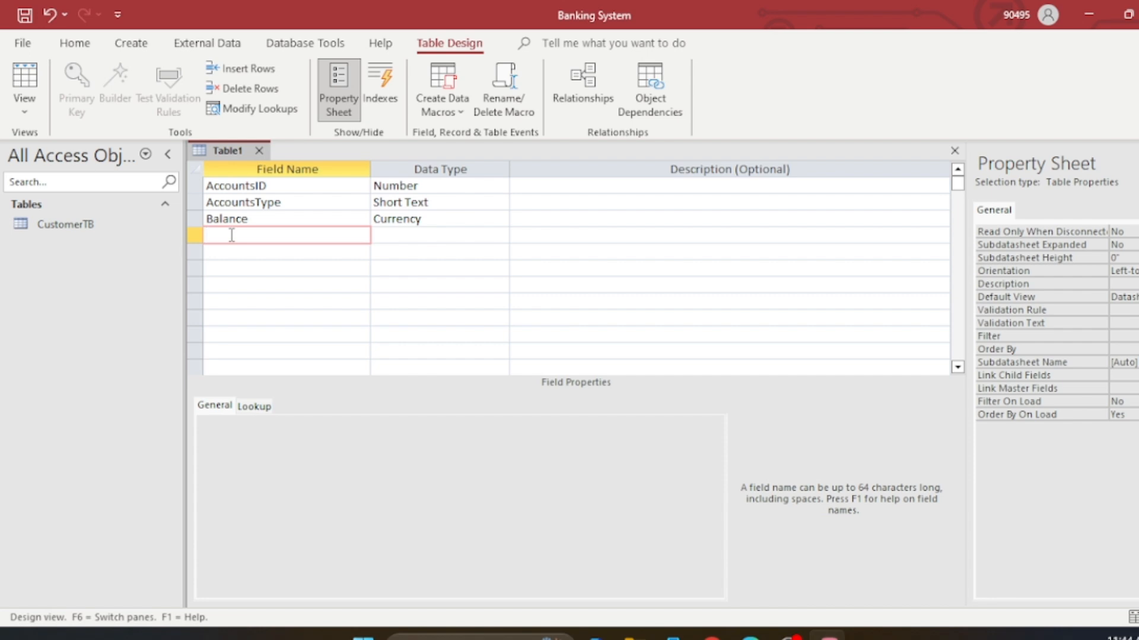
pyautogui.write('OpeningDate')
pyautogui.click(452, 235)
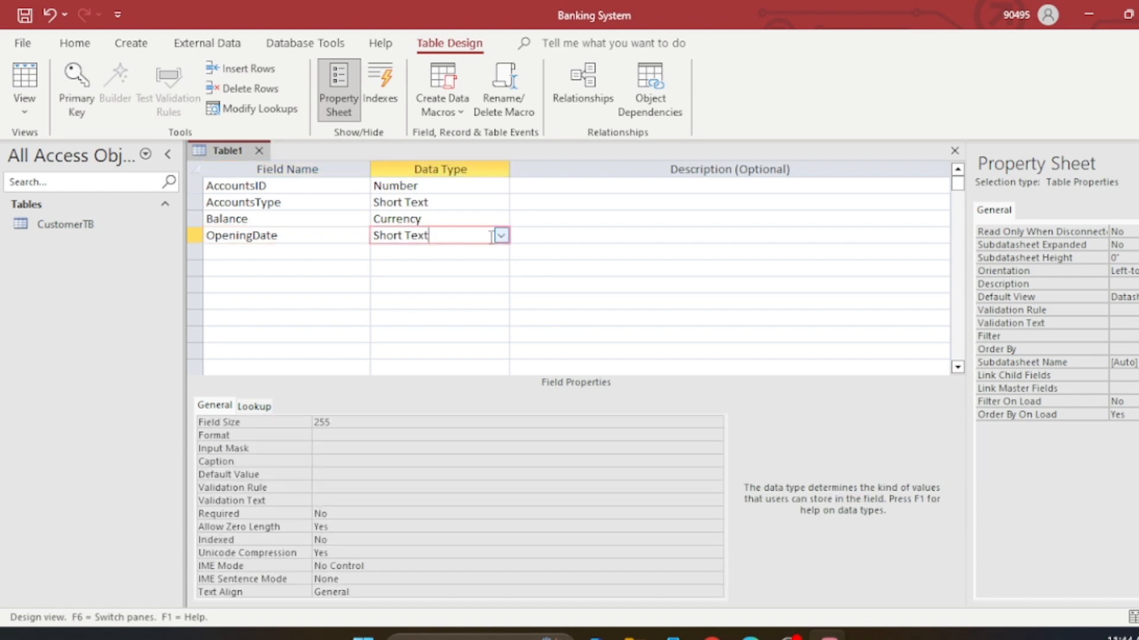
pyautogui.click(502, 236)
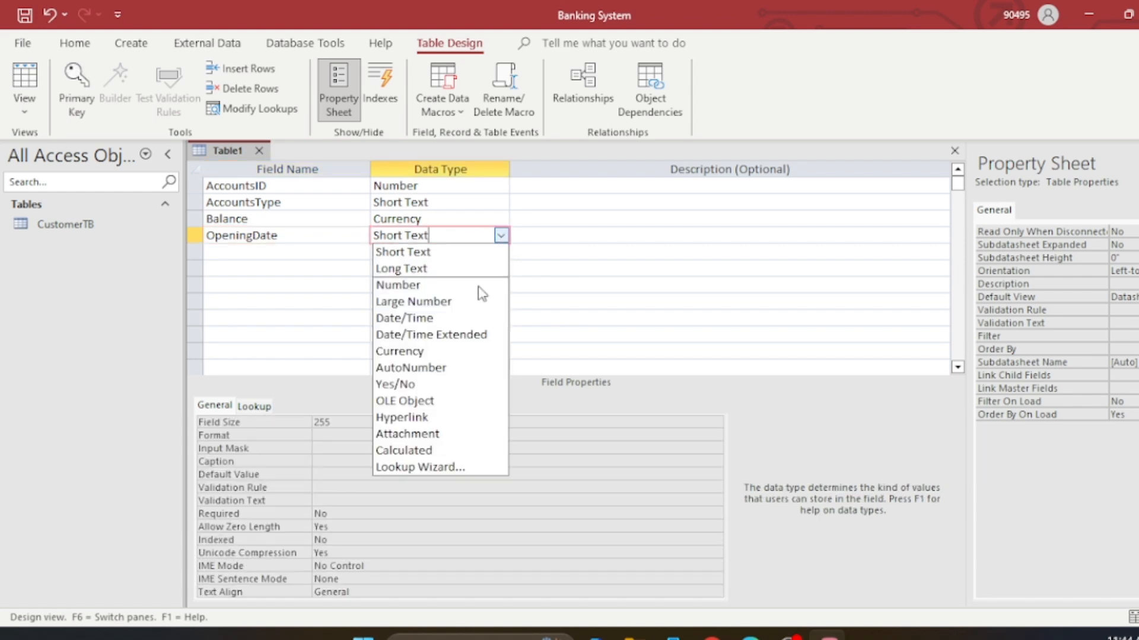
pyautogui.click(457, 321)
# Add a "Status" field below OpeningDate
pyautogui.click(238, 253)
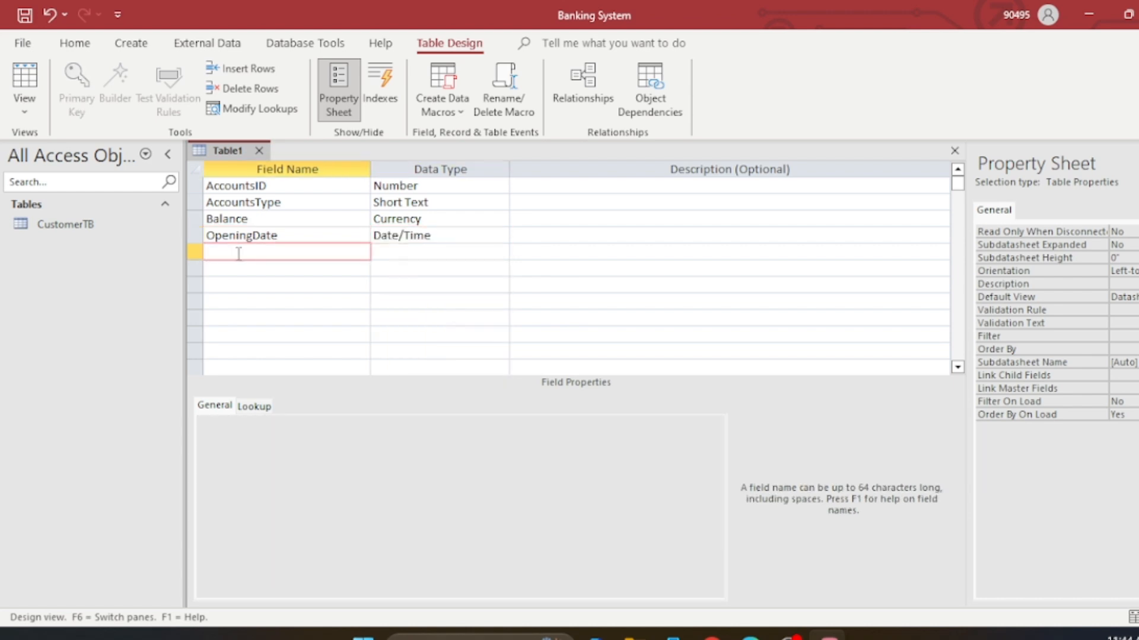
pyautogui.write('Status')
pyautogui.click(435, 254)
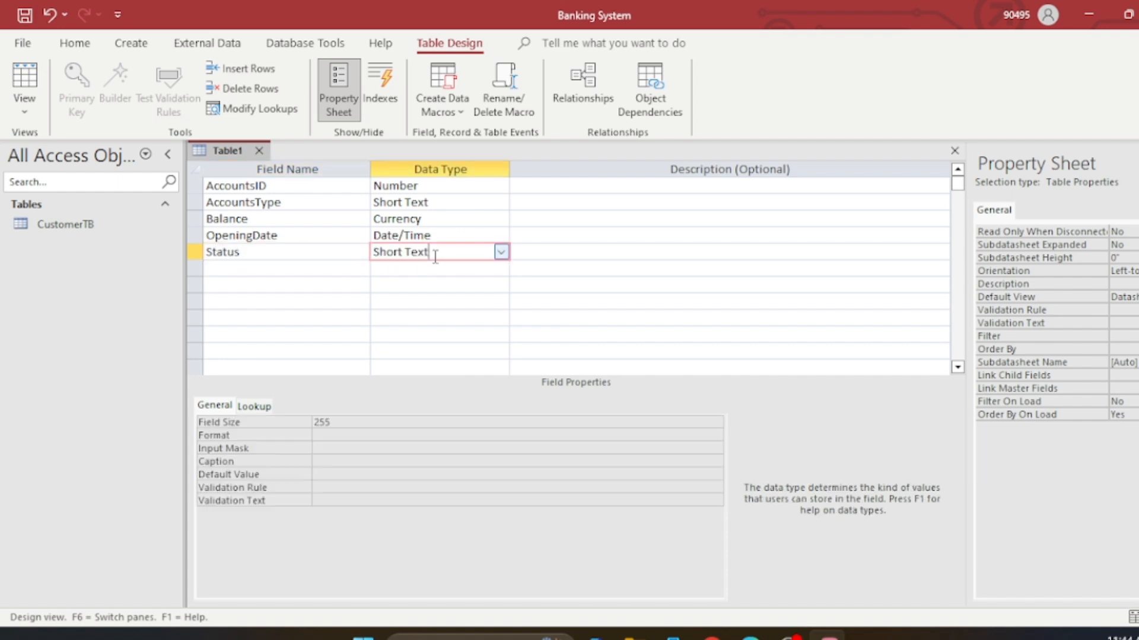
# Start the Lookup Wizard for the Status field and choose to supply the list values manually
pyautogui.click(501, 253)
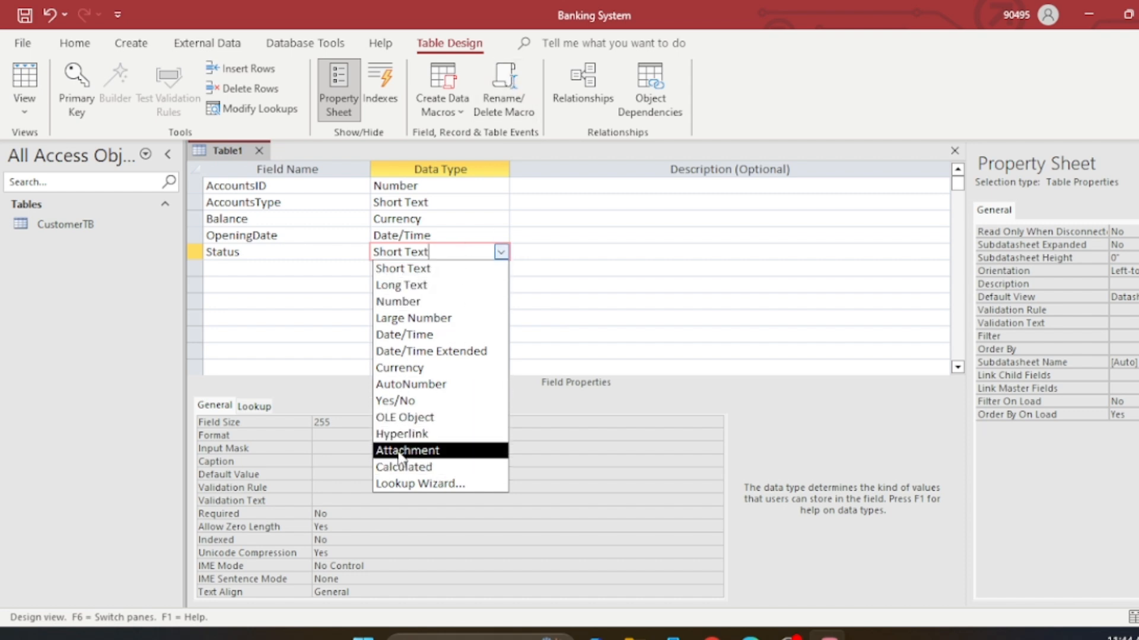
pyautogui.click(419, 483)
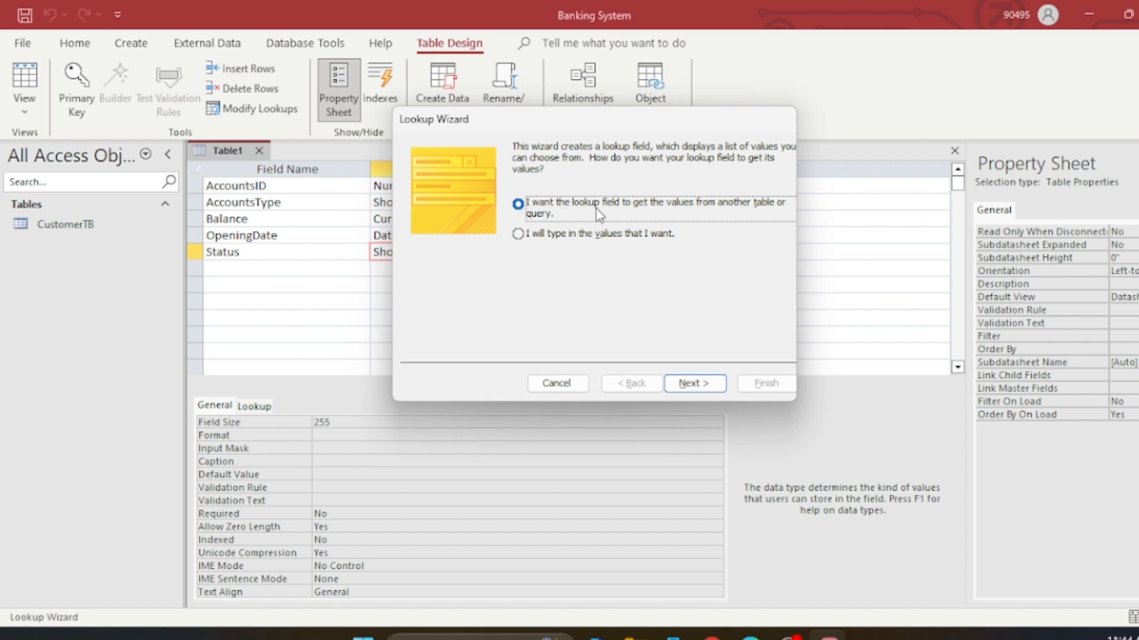
pyautogui.moveTo(581, 121); pyautogui.dragTo(742, 139)
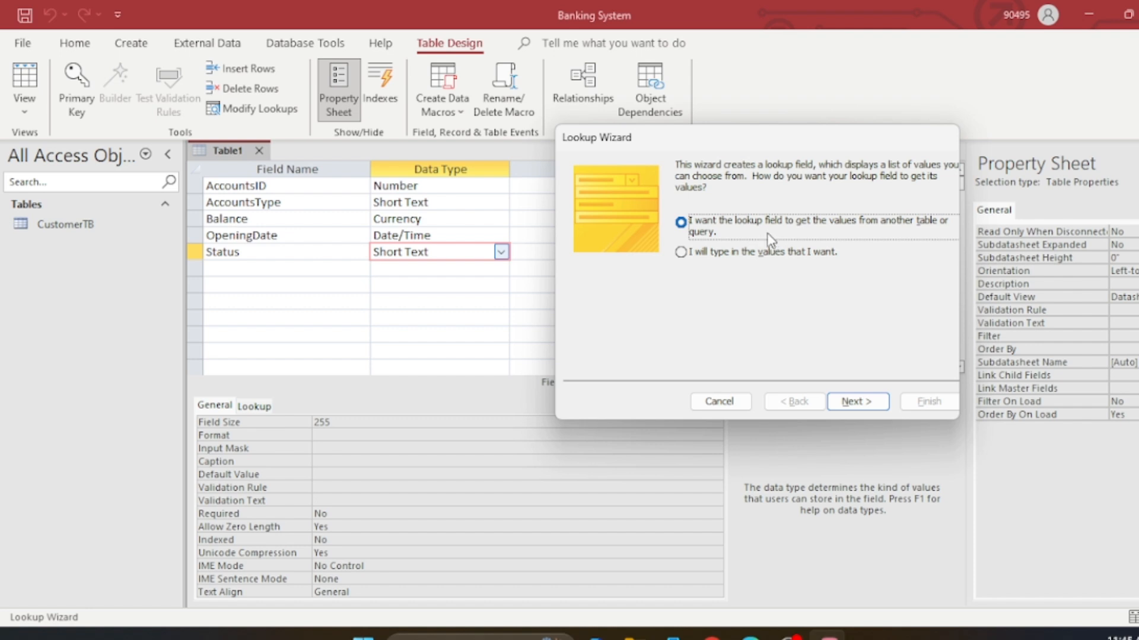
pyautogui.moveTo(660, 140); pyautogui.dragTo(568, 105)
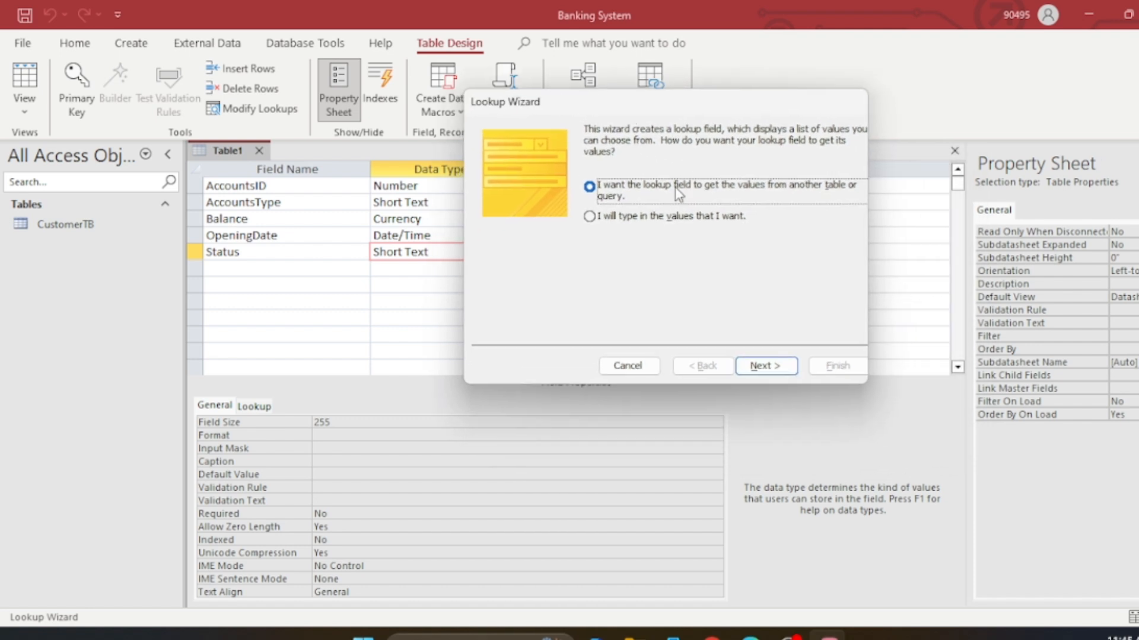
pyautogui.click(662, 228)
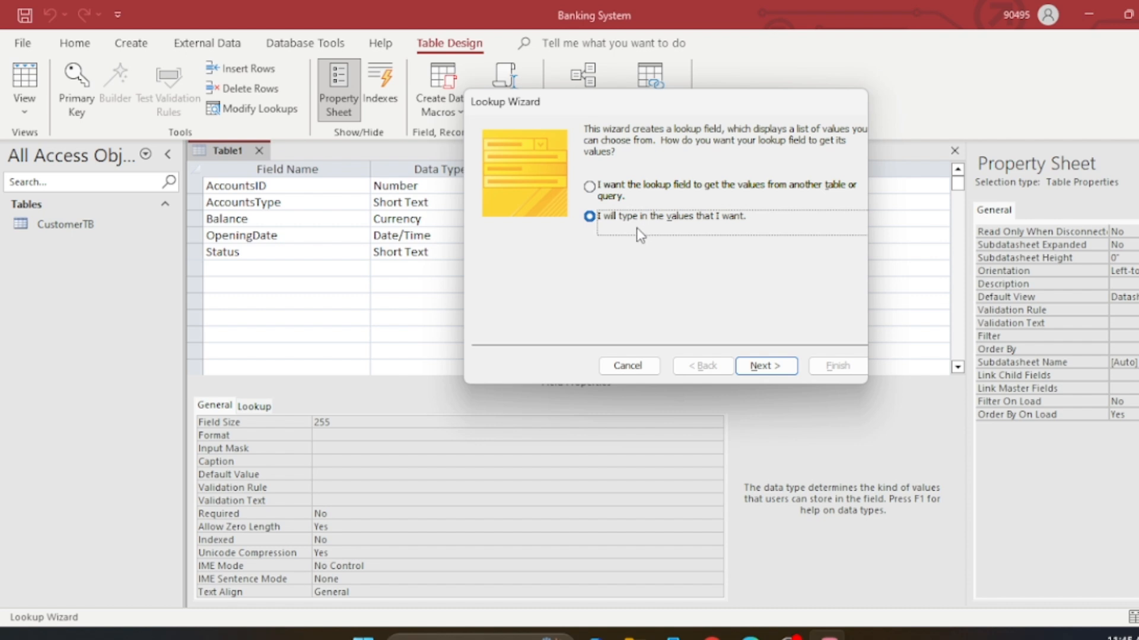
pyautogui.click(761, 367)
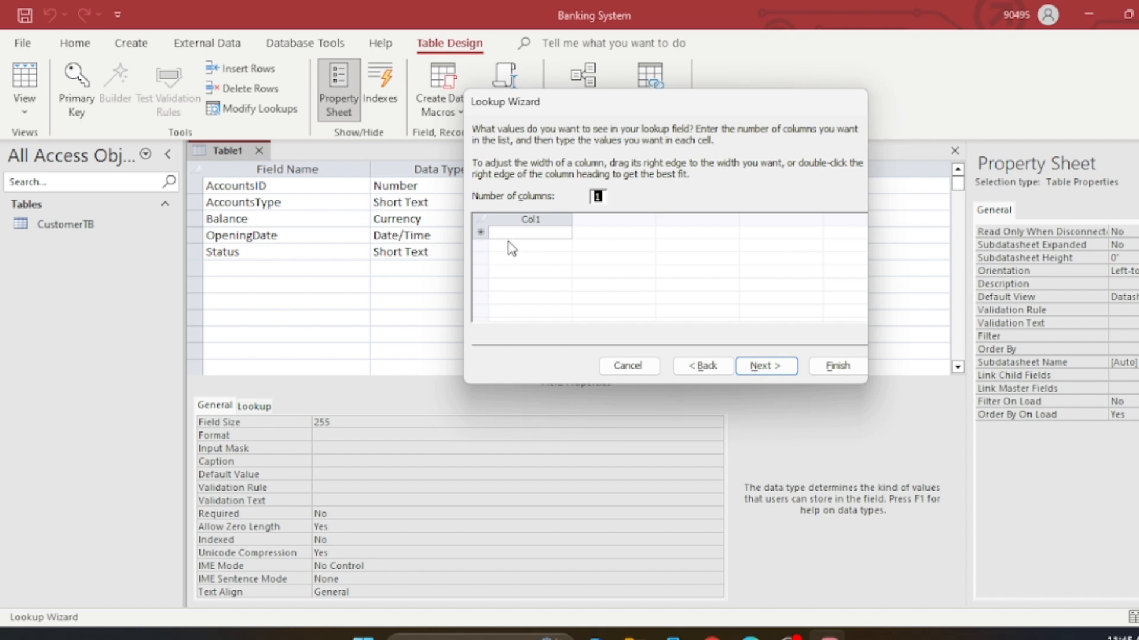
# Enter "Active" and "Inactive" as the lookup values in the single column
pyautogui.click(507, 233)
pyautogui.press('capslock')
pyautogui.write('A')
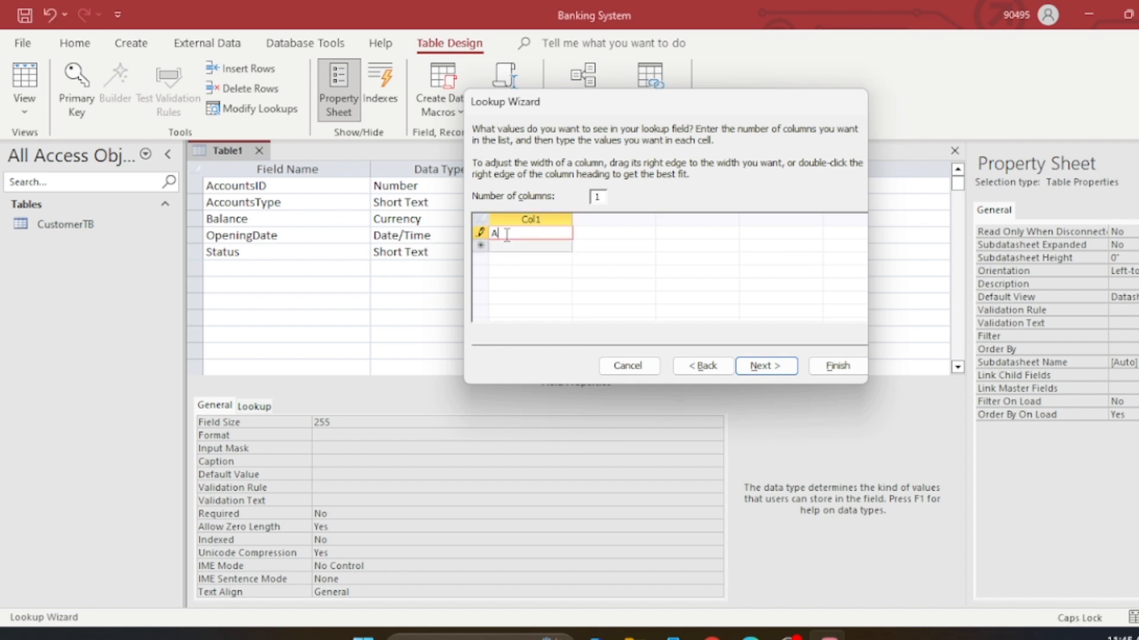
pyautogui.press('capslock')
pyautogui.write('ctive')
pyautogui.click(513, 245)
pyautogui.press('capslock')
pyautogui.write('I')
pyautogui.press('capslock')
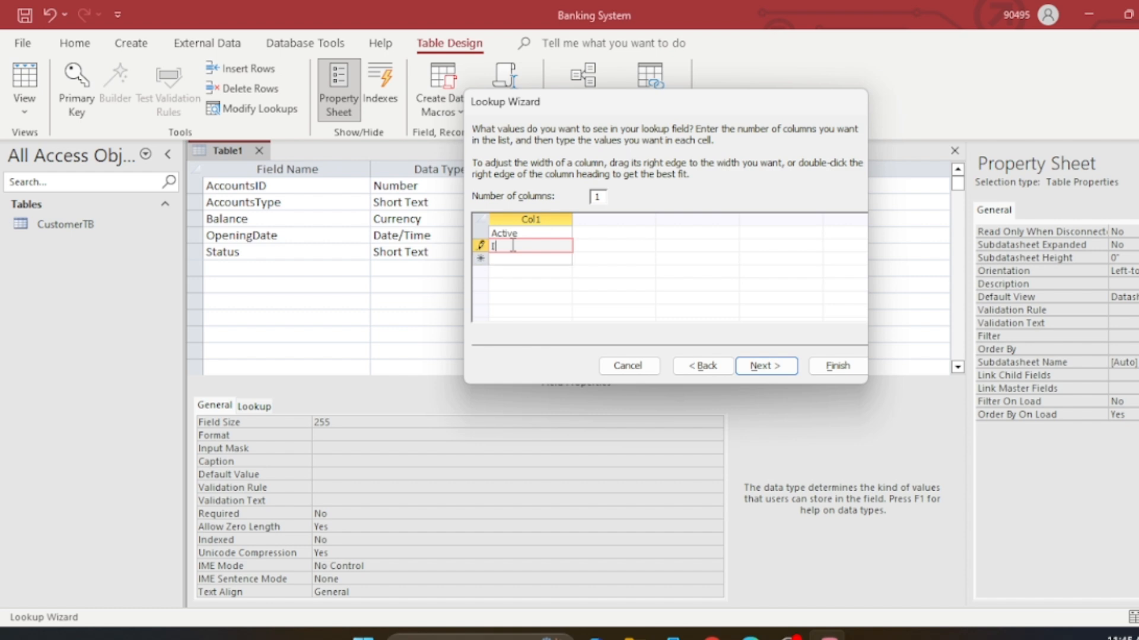
pyautogui.write('nactive')
# Limit entries in the Status lookup to the list and finish the wizard
pyautogui.click(762, 367)
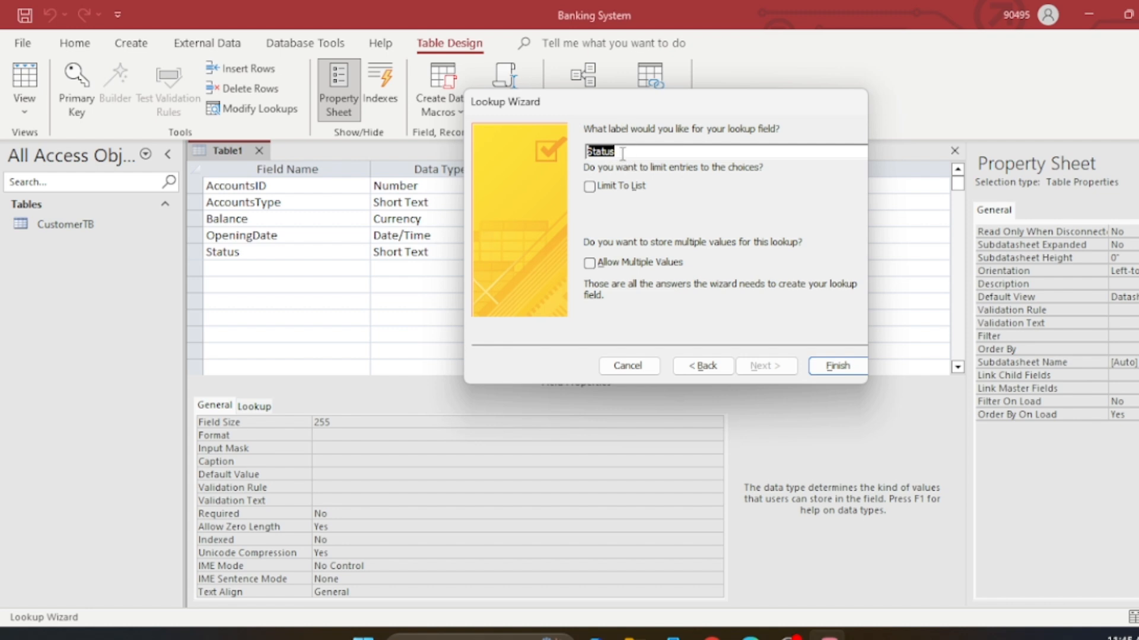
pyautogui.click(590, 187)
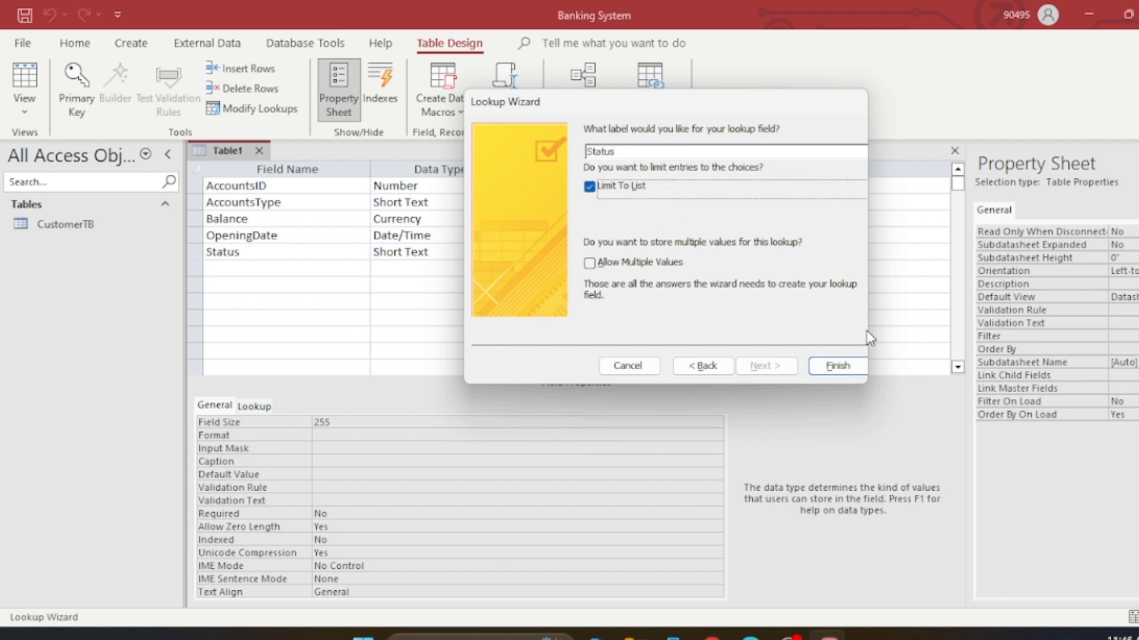
pyautogui.click(835, 366)
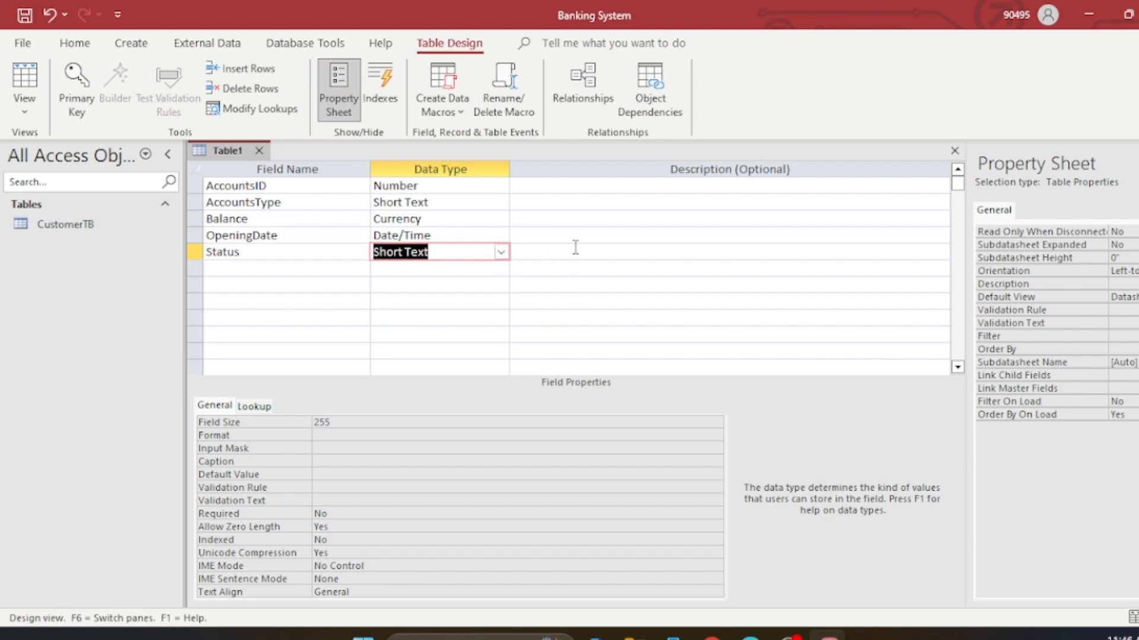
# Save the table under the name AccountsTB and let Access create a primary key for it
pyautogui.click(237, 269)
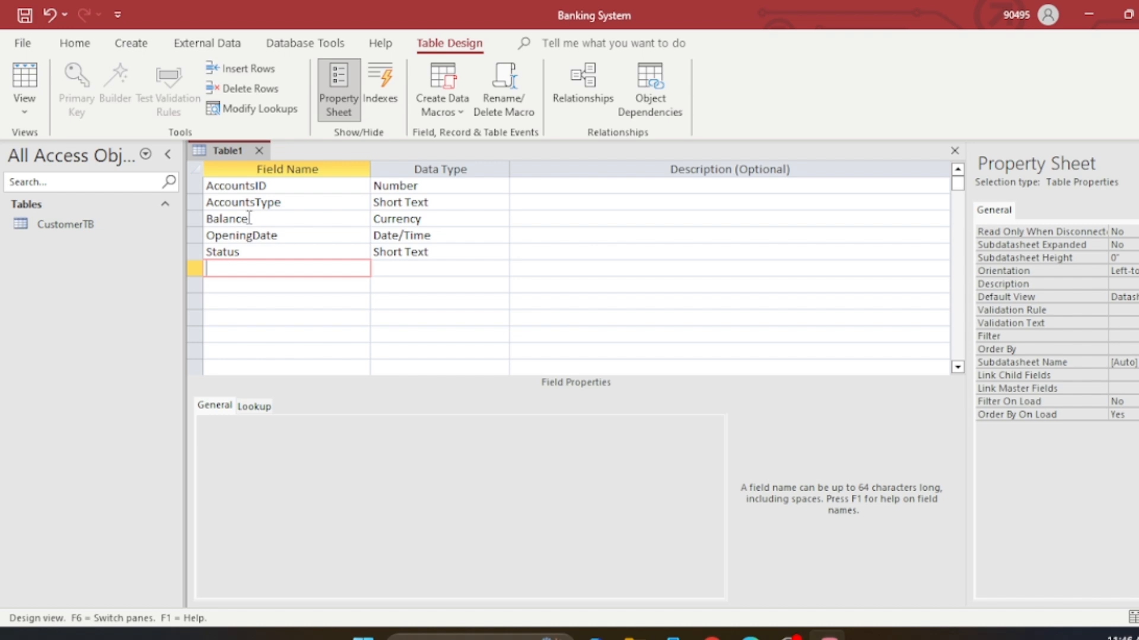
pyautogui.click(27, 14)
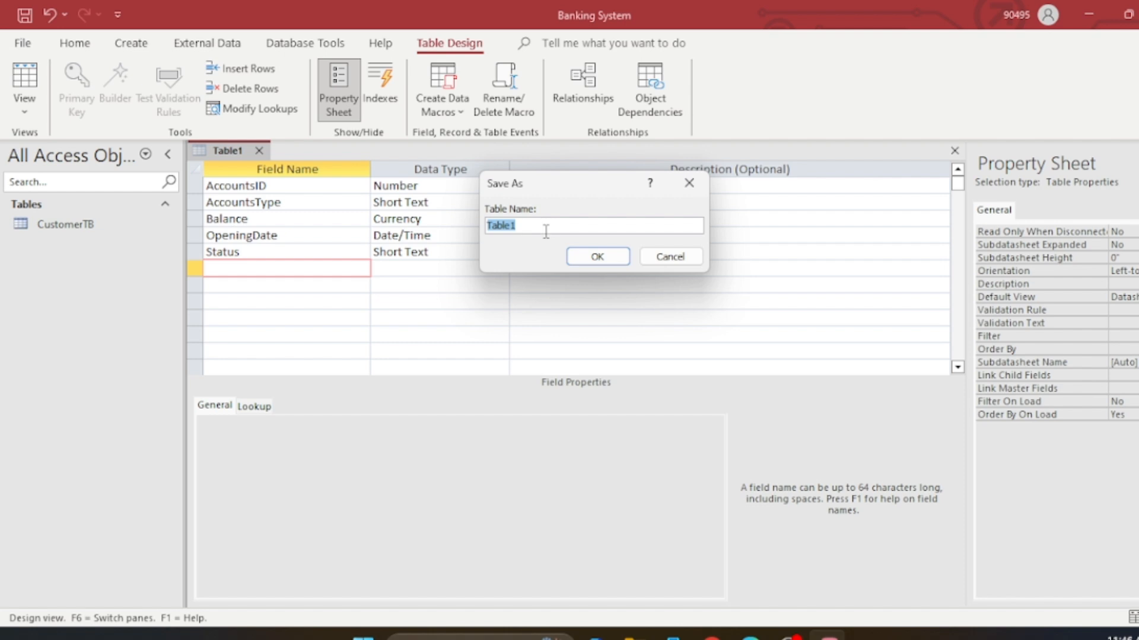
pyautogui.press('BackSpace')
pyautogui.write('Accounts')
pyautogui.press('capslock')
pyautogui.write('IB')
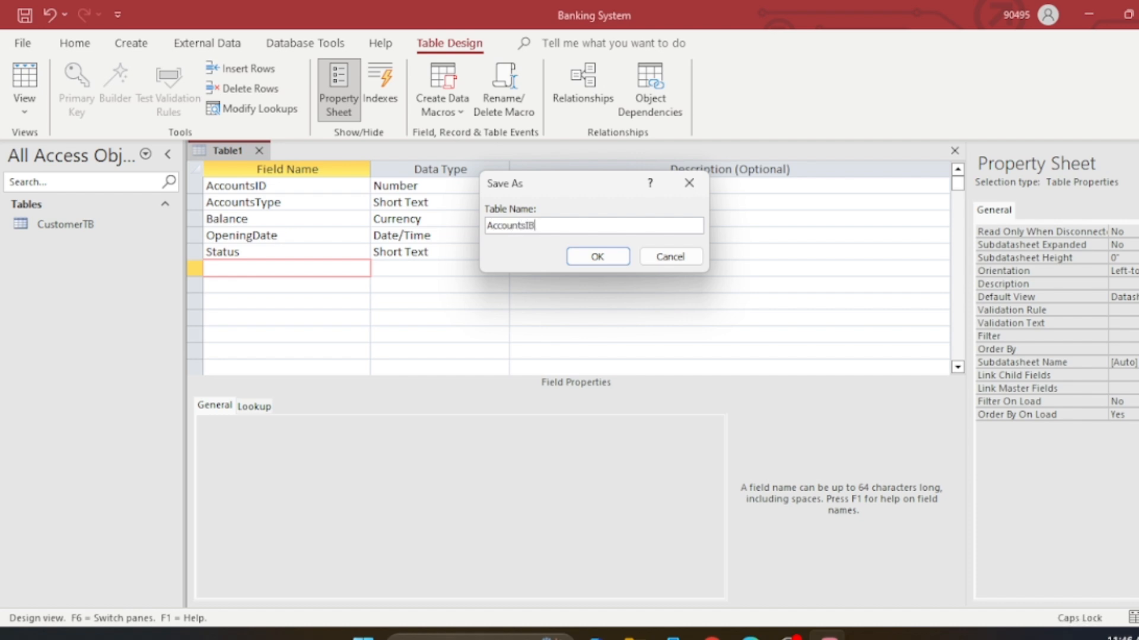
pyautogui.press('capslock')
pyautogui.write('t')
pyautogui.press('BackSpace')
pyautogui.press('capslock')
pyautogui.write('TB')
pyautogui.click(606, 257)
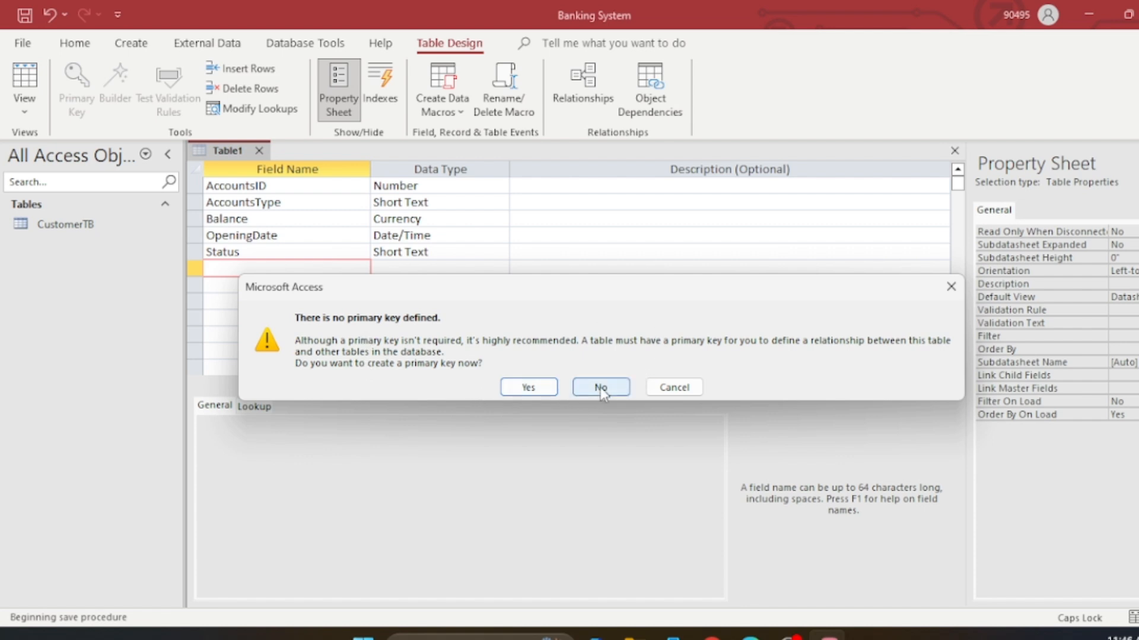
pyautogui.click(532, 386)
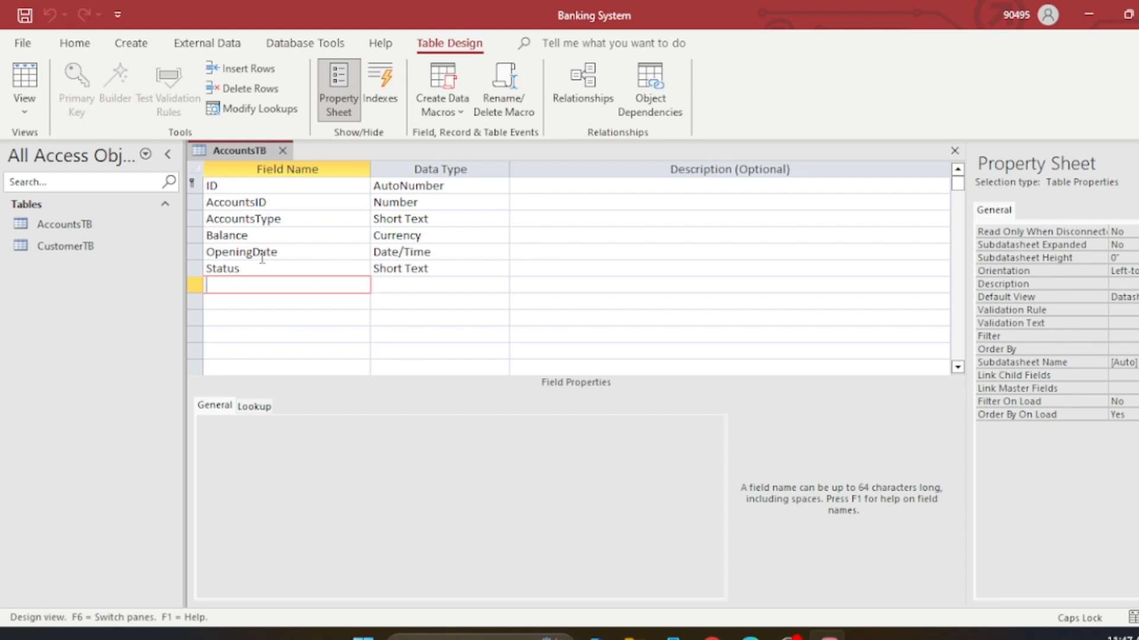
# Delete the automatically added ID field from AccountsTB along with its primary key
pyautogui.click(302, 202)
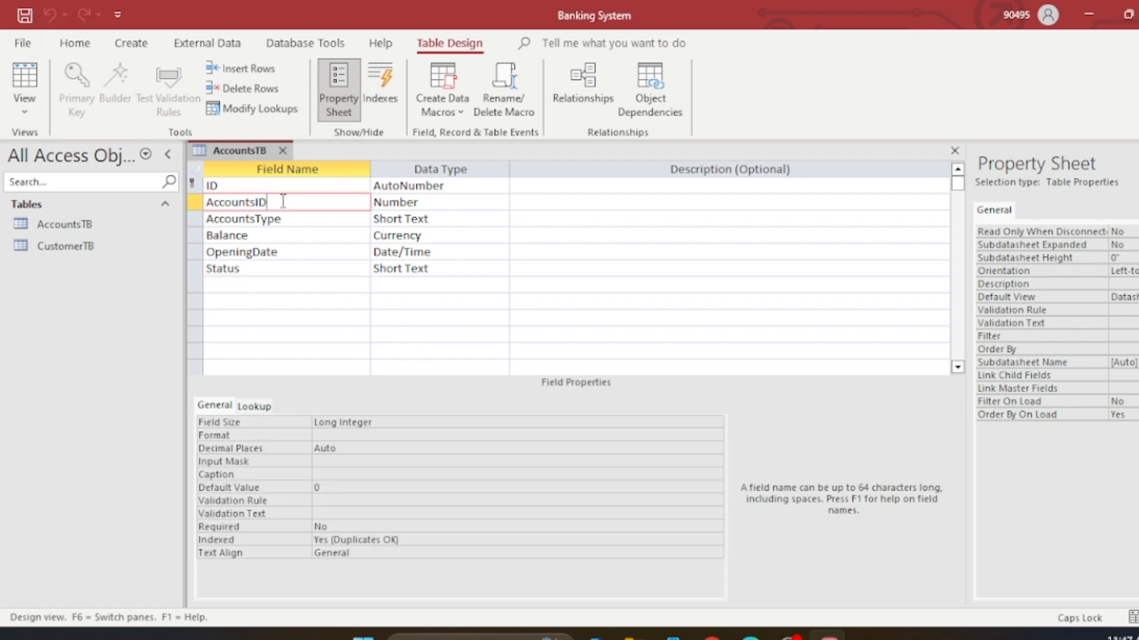
pyautogui.moveTo(213, 186); pyautogui.dragTo(229, 185)
pyautogui.rightClick(229, 186)
pyautogui.click(270, 215)
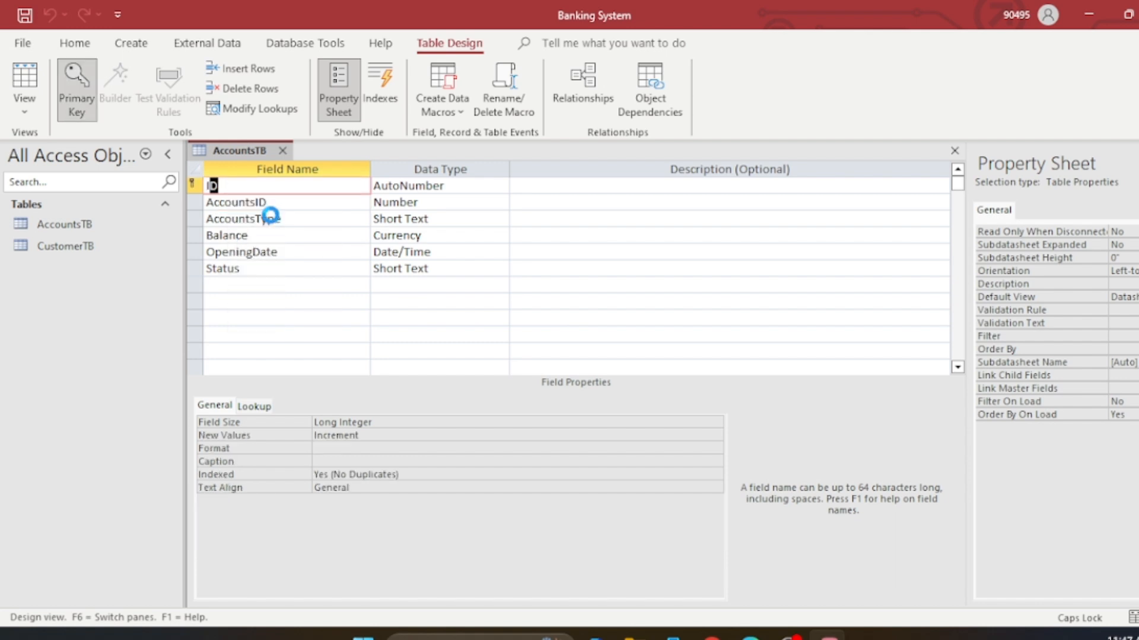
pyautogui.click(190, 183)
pyautogui.rightClick(196, 184)
pyautogui.click(229, 214)
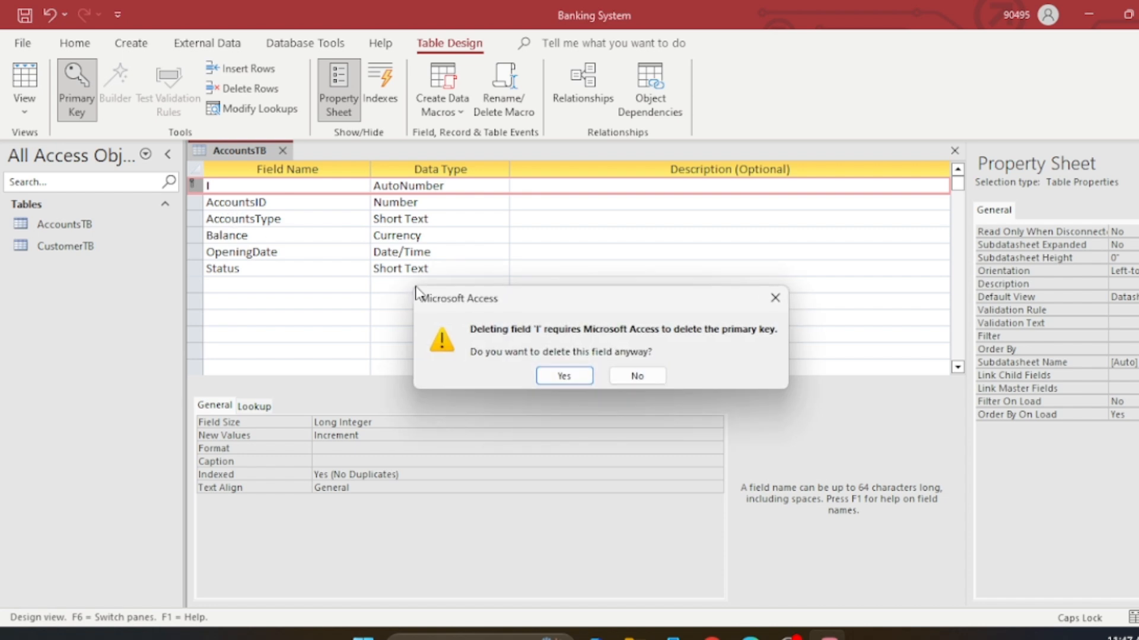
pyautogui.click(561, 376)
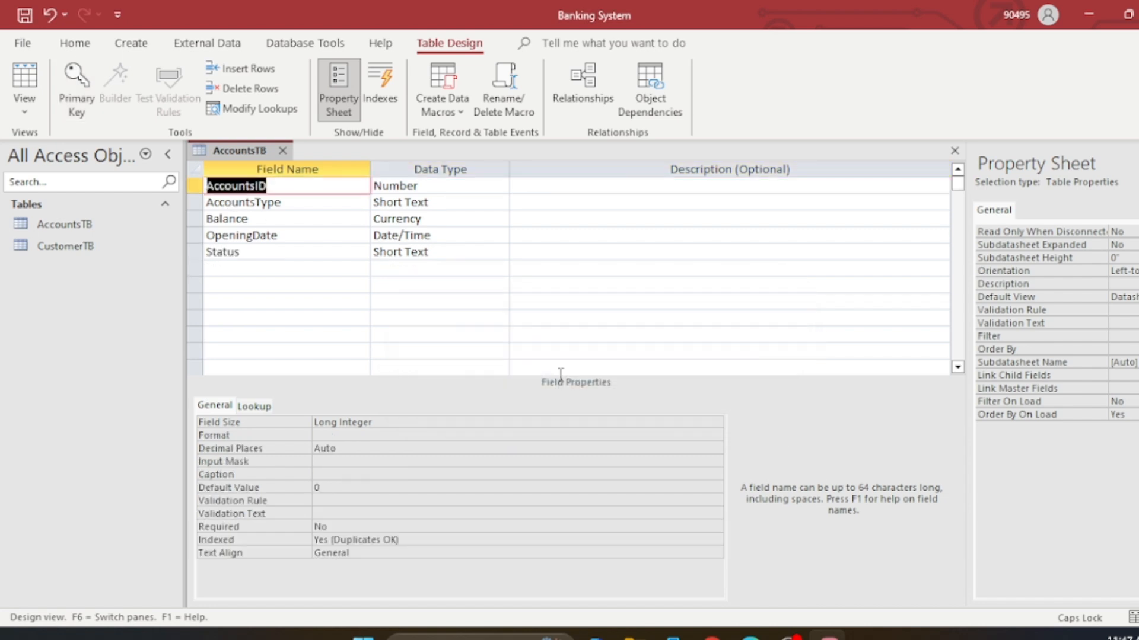
pyautogui.click(501, 320)
pyautogui.click(606, 255)
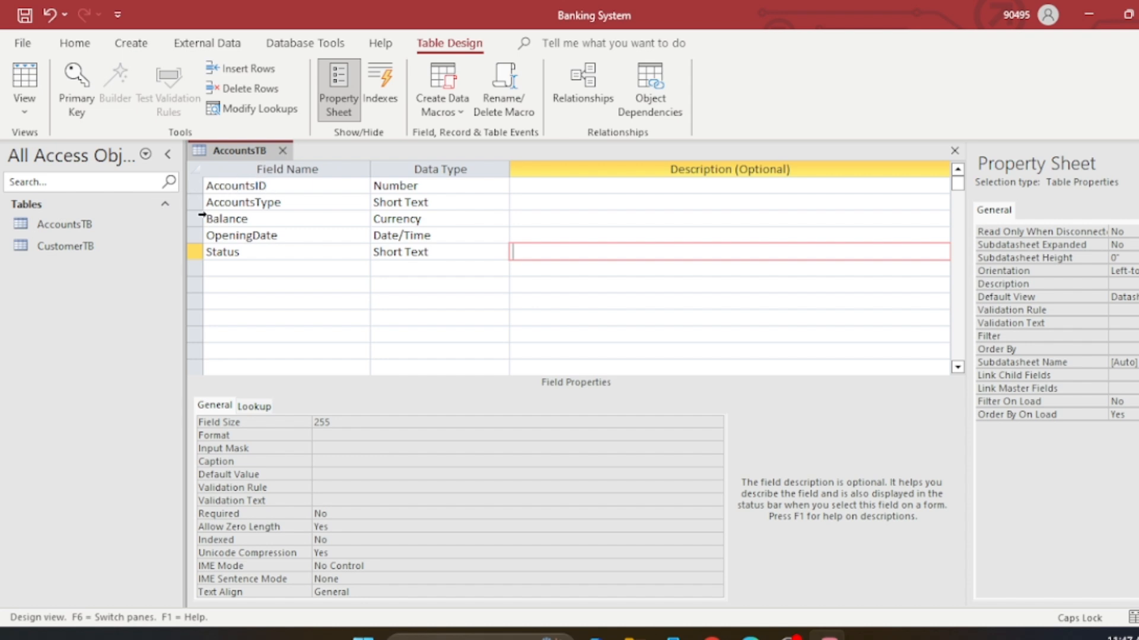
# Make AccountsID the primary key of AccountsTB and save the table
pyautogui.click(192, 188)
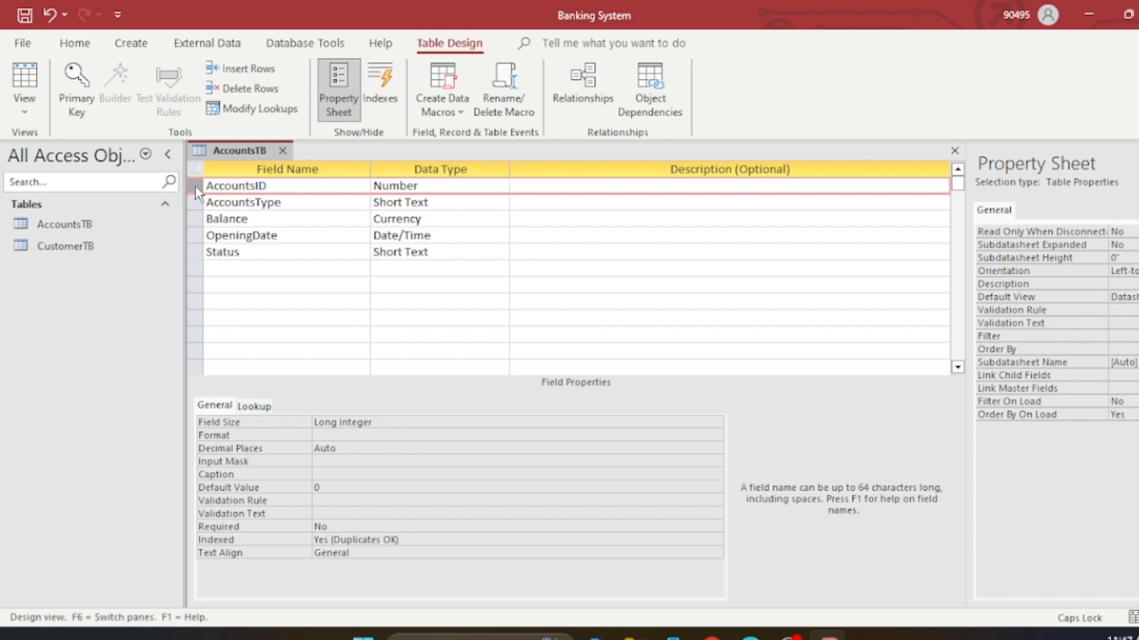
pyautogui.click(74, 78)
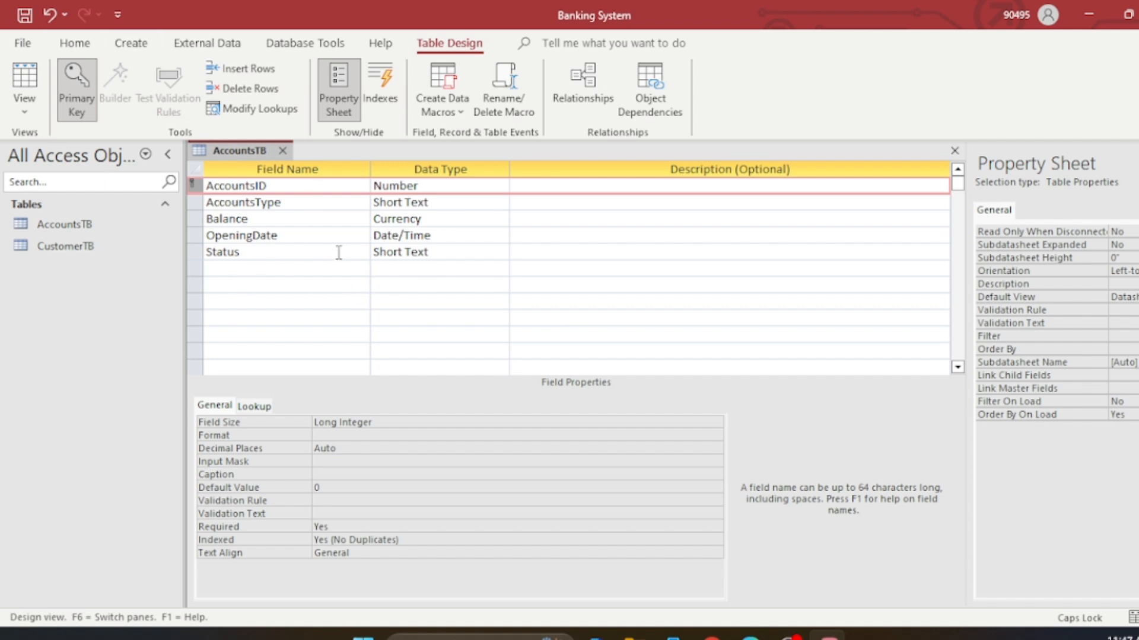
pyautogui.click(26, 15)
# Create a new blank table in design view and close AccountsTB
pyautogui.click(141, 45)
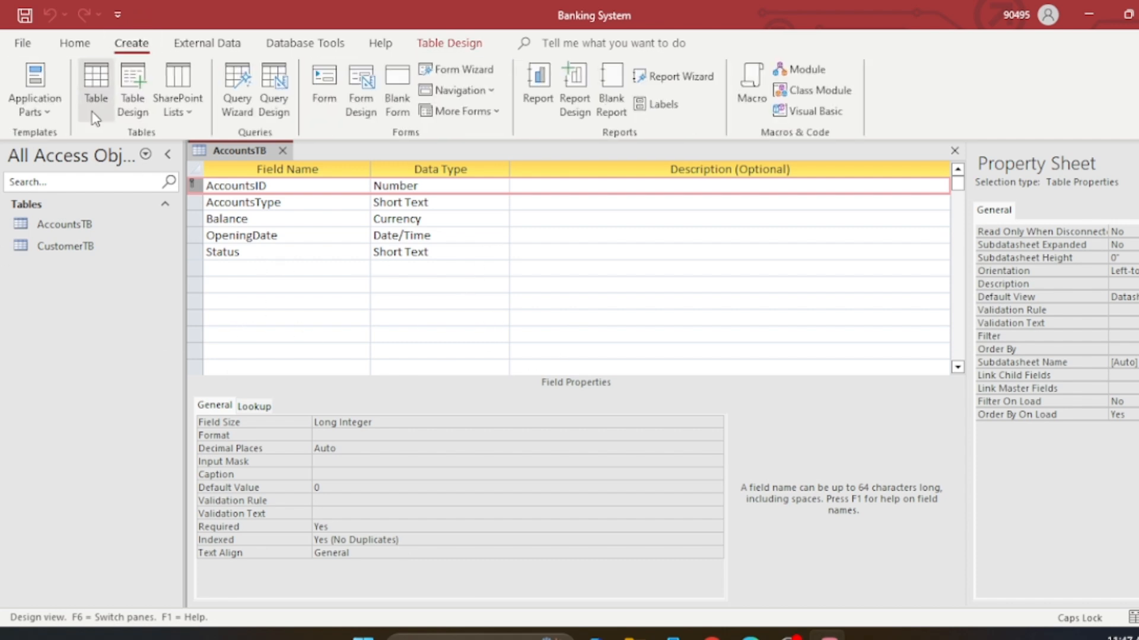
pyautogui.click(134, 83)
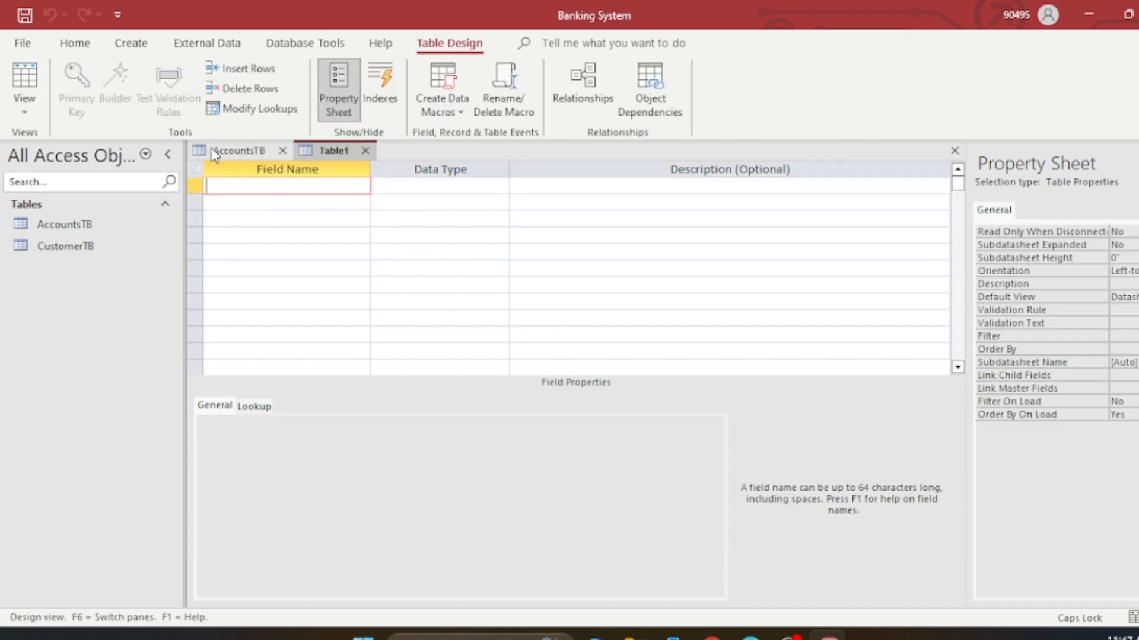
pyautogui.click(283, 150)
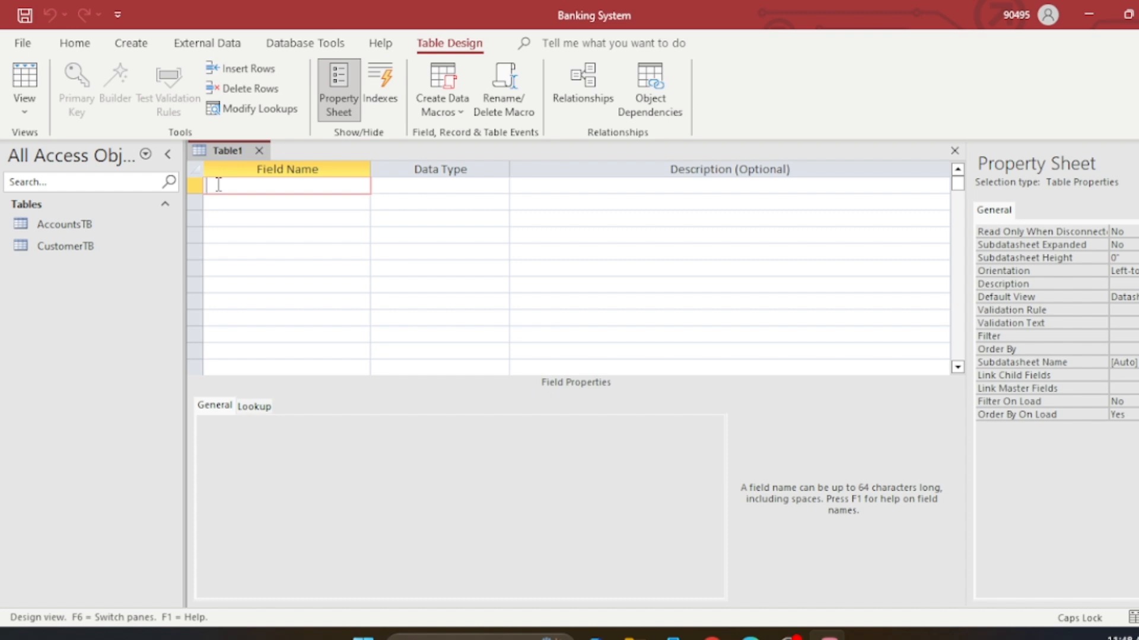
# Add a "TransactionID" field as the new table's first field with the Number data type
pyautogui.press('capslock')
pyautogui.write('Transaction')
pyautogui.press('capslock')
pyautogui.write('ID')
pyautogui.click(226, 206)
pyautogui.click(438, 186)
pyautogui.click(501, 186)
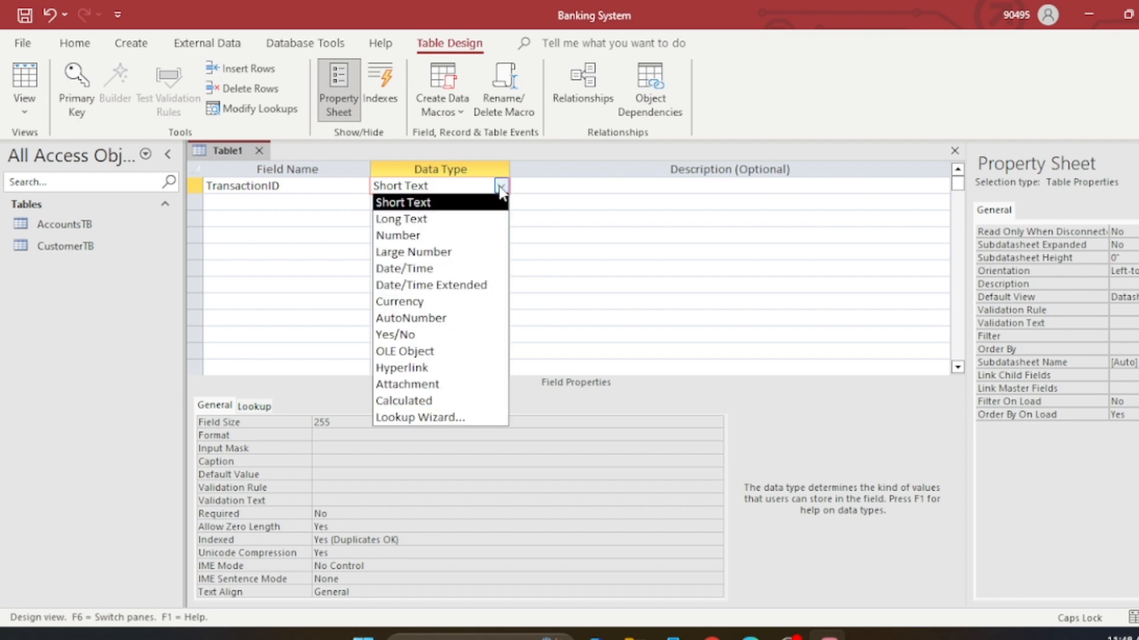
pyautogui.click(438, 237)
pyautogui.click(227, 196)
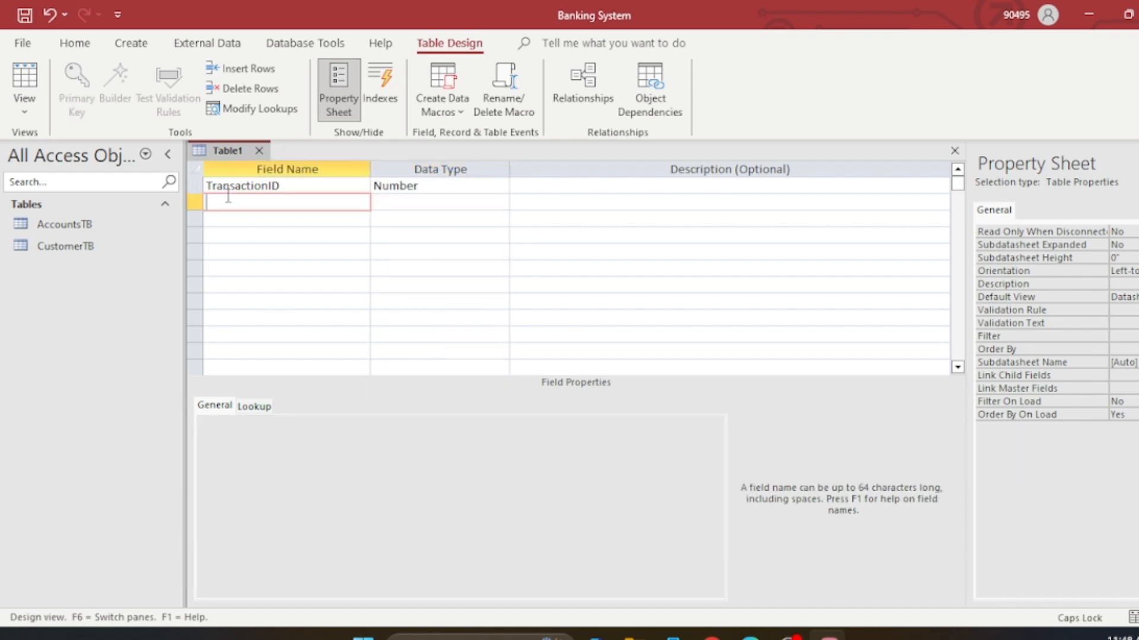
pyautogui.click(457, 185)
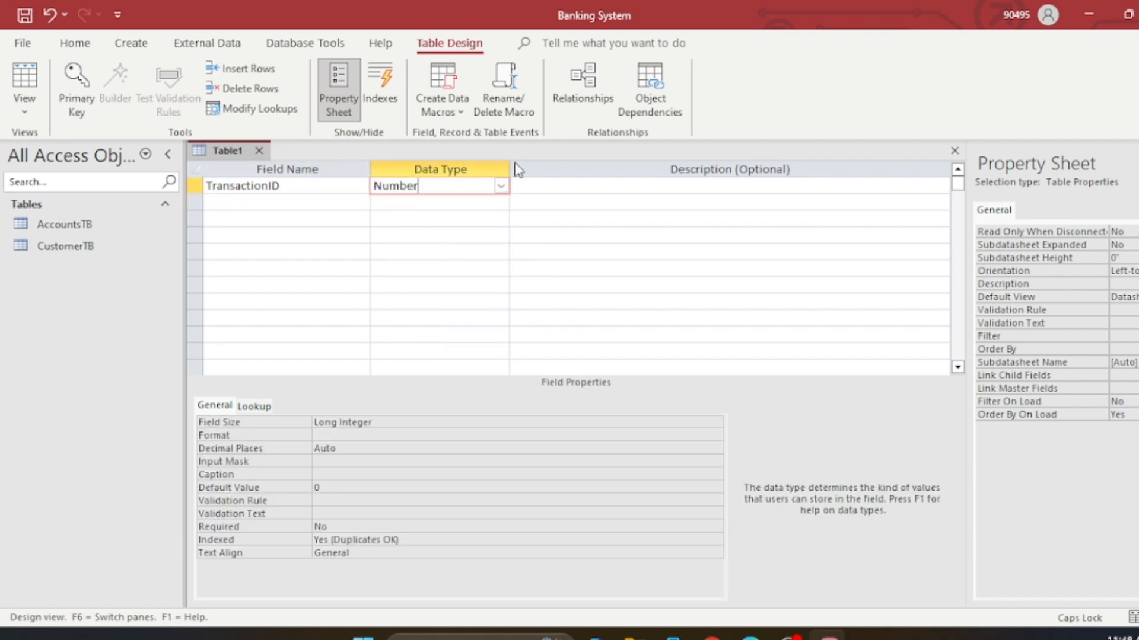
pyautogui.click(501, 186)
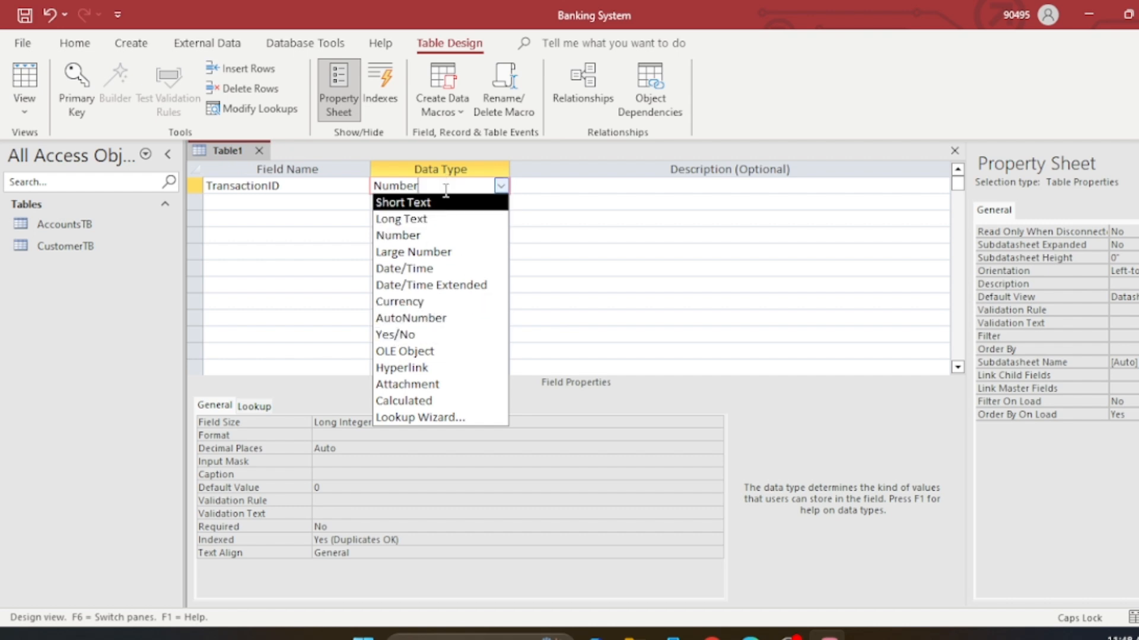
# Add a "TransactionType" field below TransactionID
pyautogui.click(238, 205)
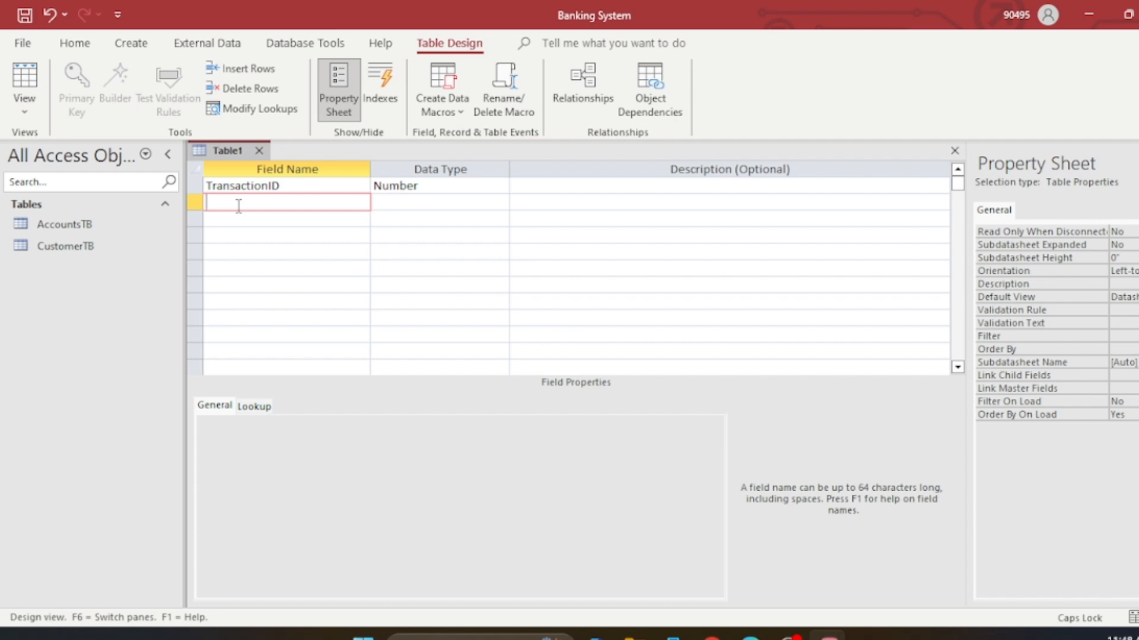
pyautogui.write('tY')
pyautogui.press('BackSpace')
pyautogui.press('BackSpace')
pyautogui.press('capslock')
pyautogui.write('T')
pyautogui.press('capslock')
pyautogui.write('R')
pyautogui.press('BackSpace')
pyautogui.press('BackSpace')
pyautogui.press('capslock')
pyautogui.write('t')
pyautogui.press('capslock')
pyautogui.write('R')
pyautogui.press('BackSpace')
pyautogui.press('BackSpace')
pyautogui.write('T')
pyautogui.press('capslock')
pyautogui.write('ransactionType')
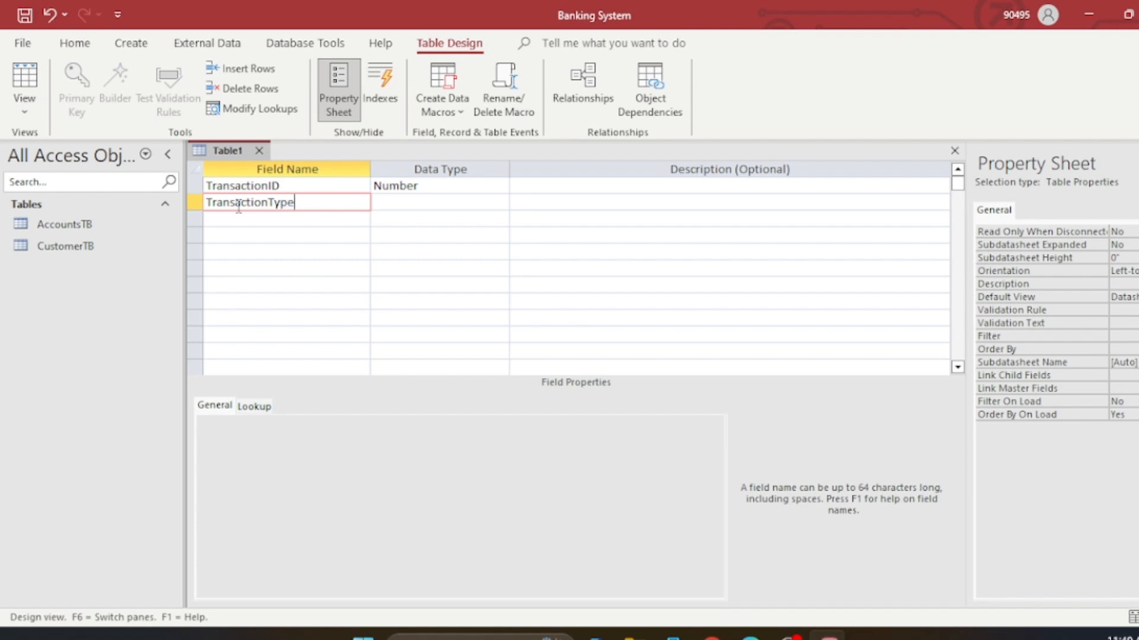
# Start the Lookup Wizard for the TransactionType field and choose to supply the list values manually
pyautogui.click(439, 203)
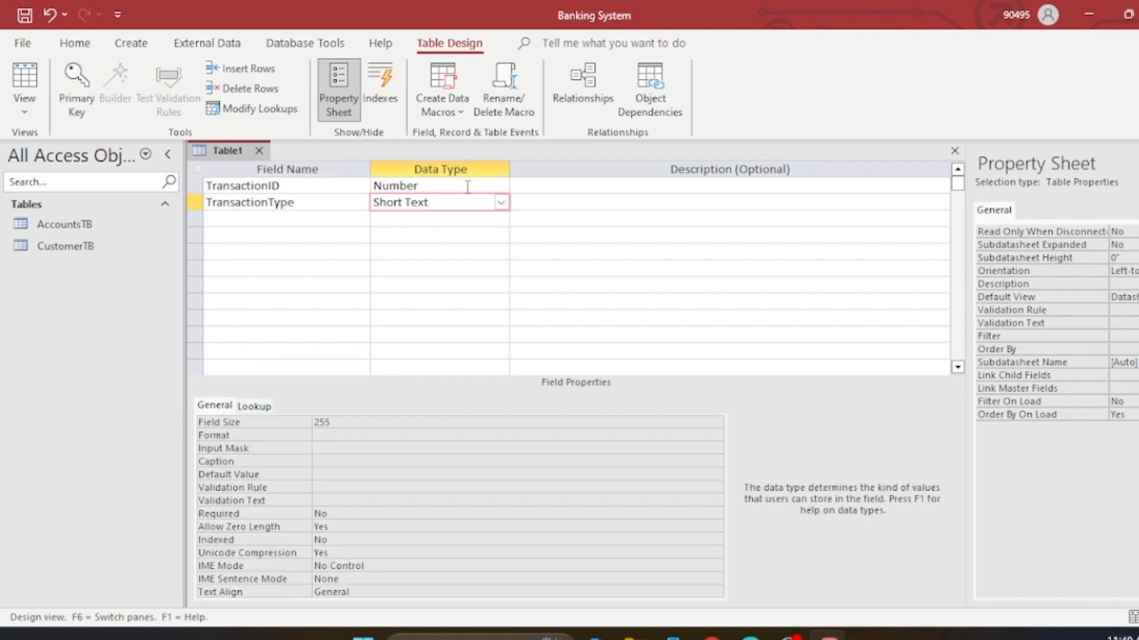
pyautogui.click(500, 203)
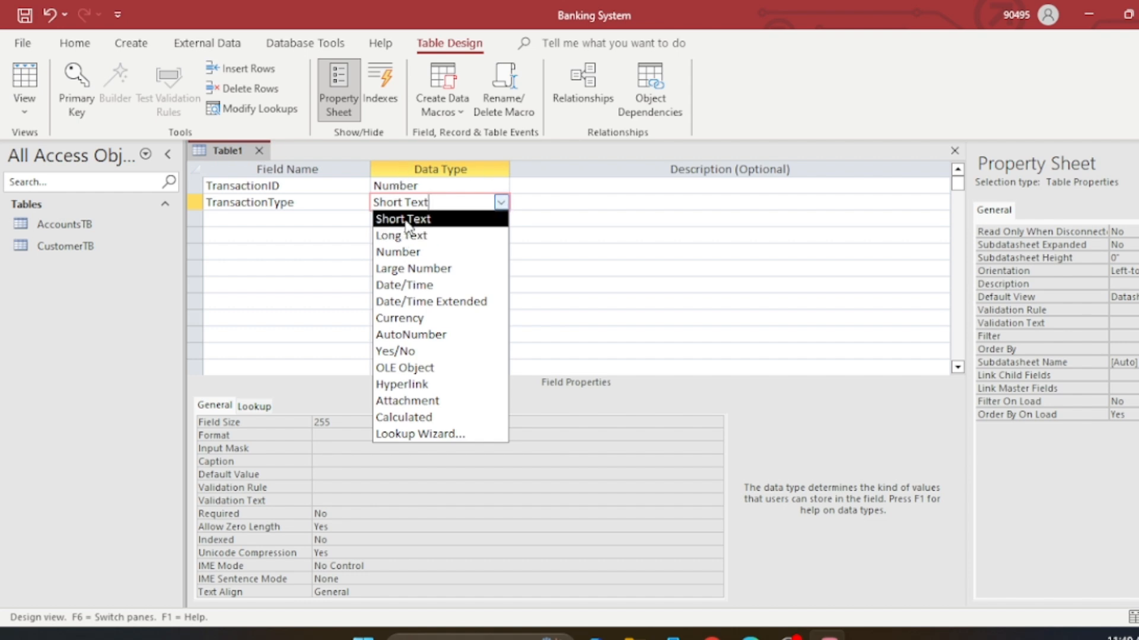
pyautogui.click(412, 435)
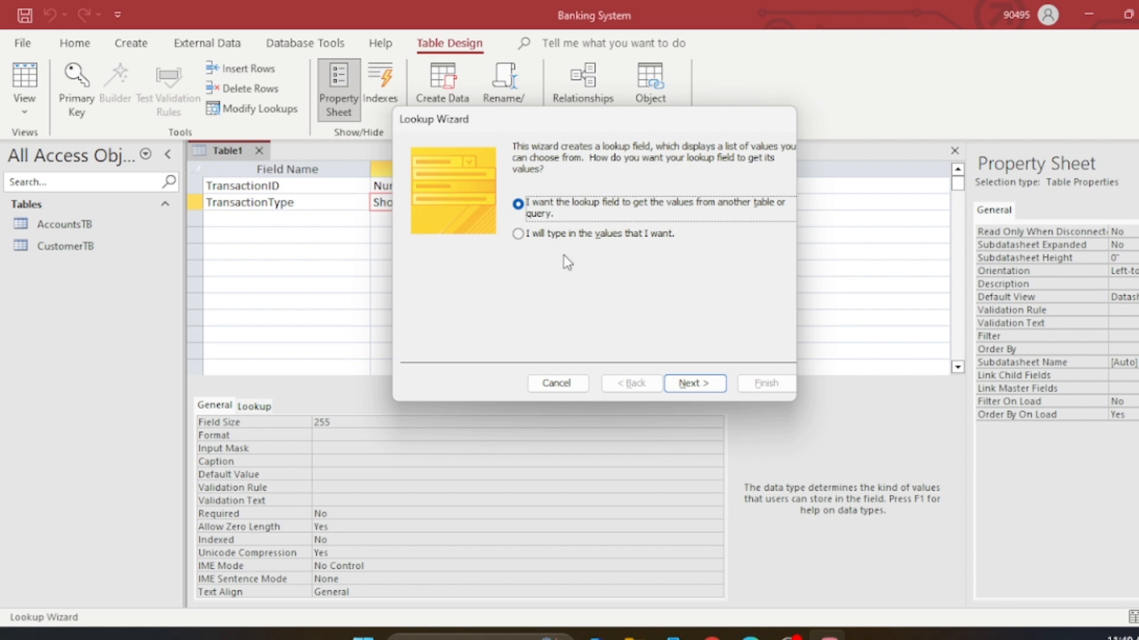
pyautogui.click(598, 235)
pyautogui.click(694, 384)
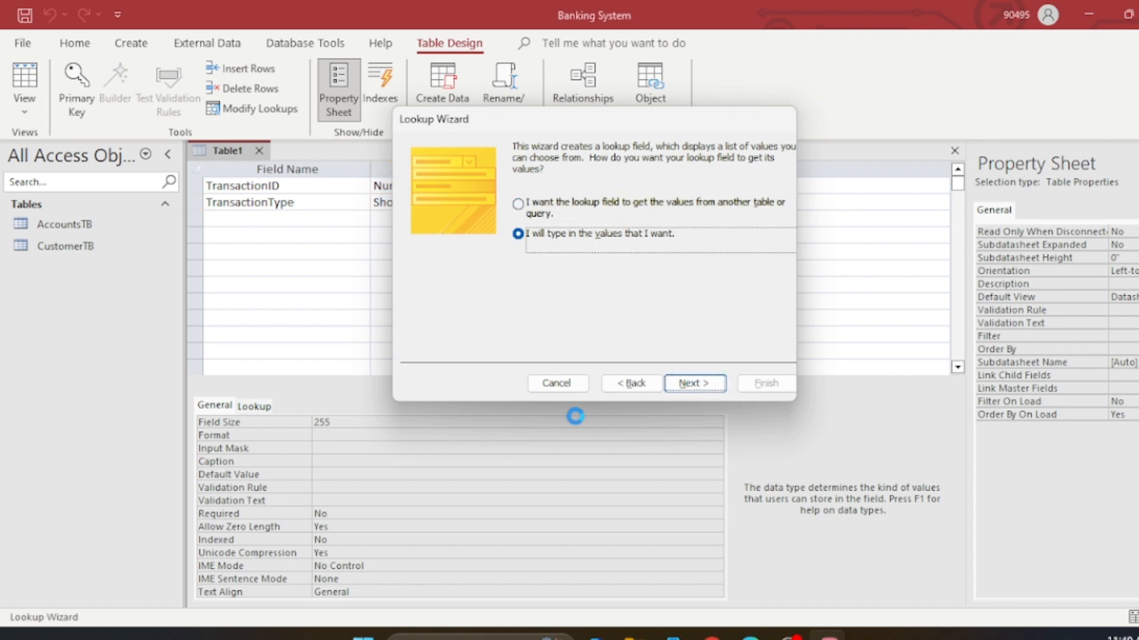
# Enter "Deposit", "Withdrawal" and "Transfer" as the lookup values in the single column
pyautogui.click(452, 253)
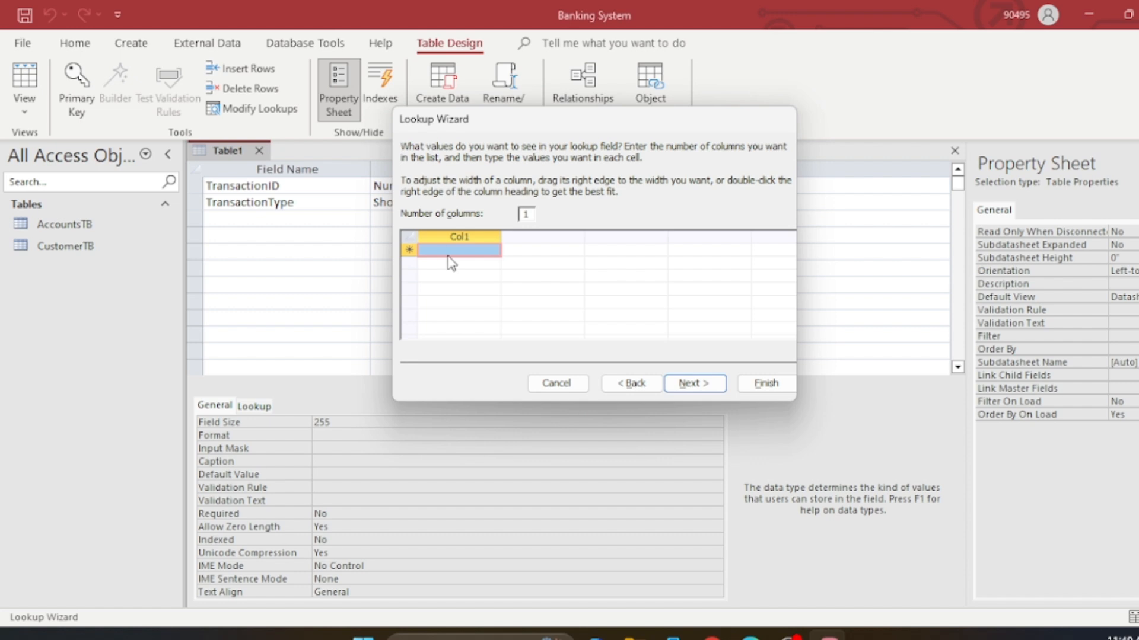
pyautogui.write('Dep')
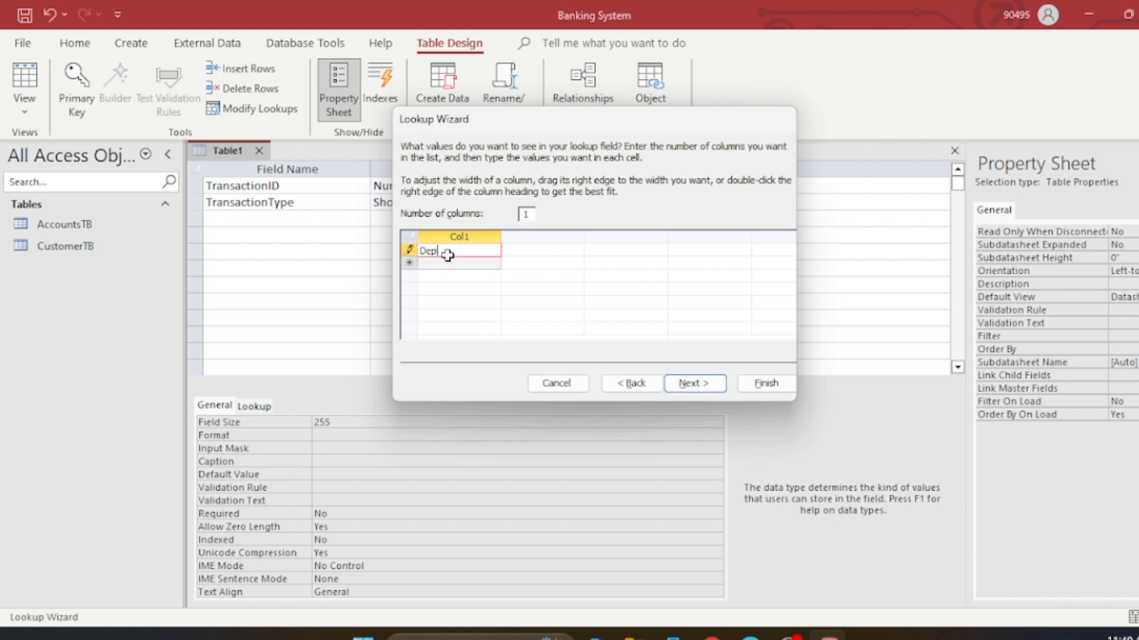
pyautogui.write('osit')
pyautogui.click(448, 264)
pyautogui.press('capslock')
pyautogui.write('W')
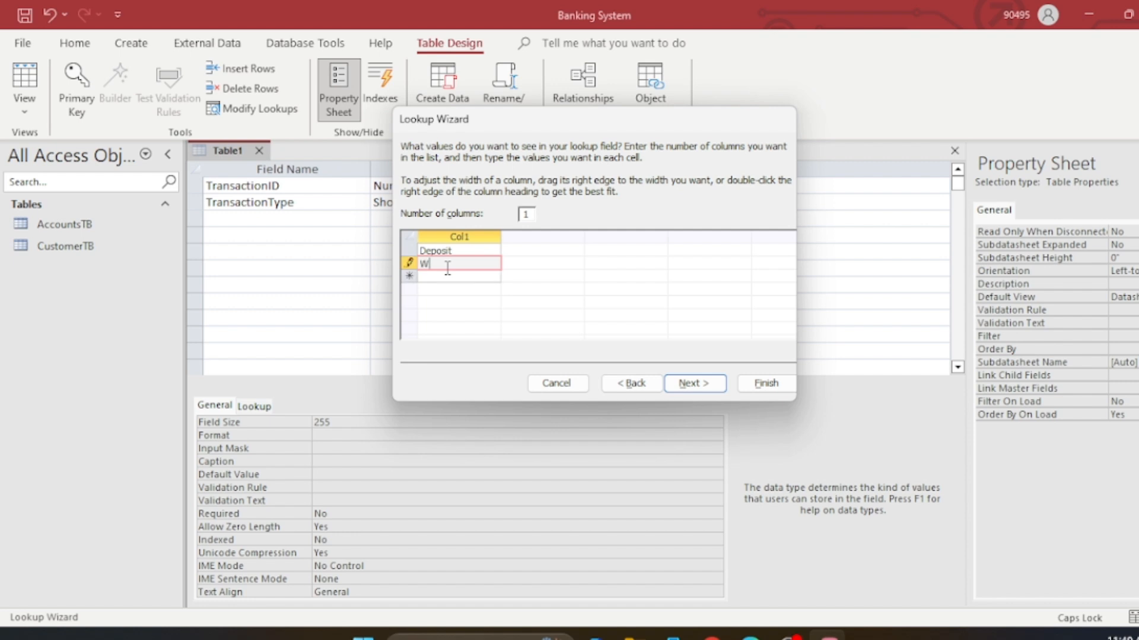
pyautogui.press('capslock')
pyautogui.write('ithdrawal')
pyautogui.click(438, 277)
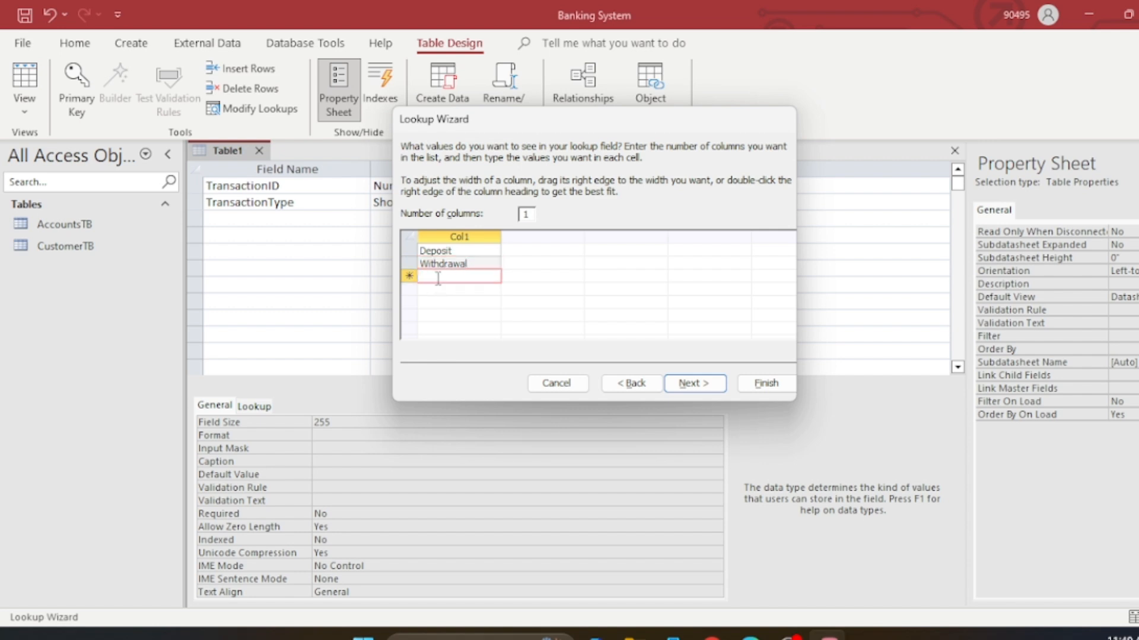
pyautogui.write('Tra')
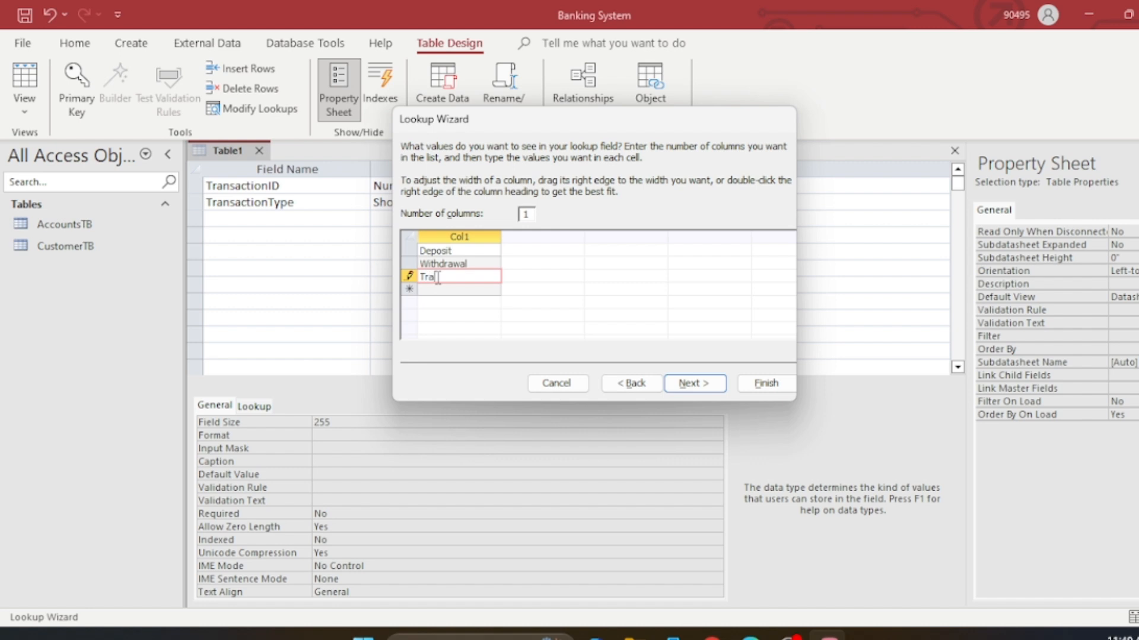
pyautogui.write('nsfer')
# Limit entries in the TransactionType lookup to the list and finish the wizard
pyautogui.click(692, 386)
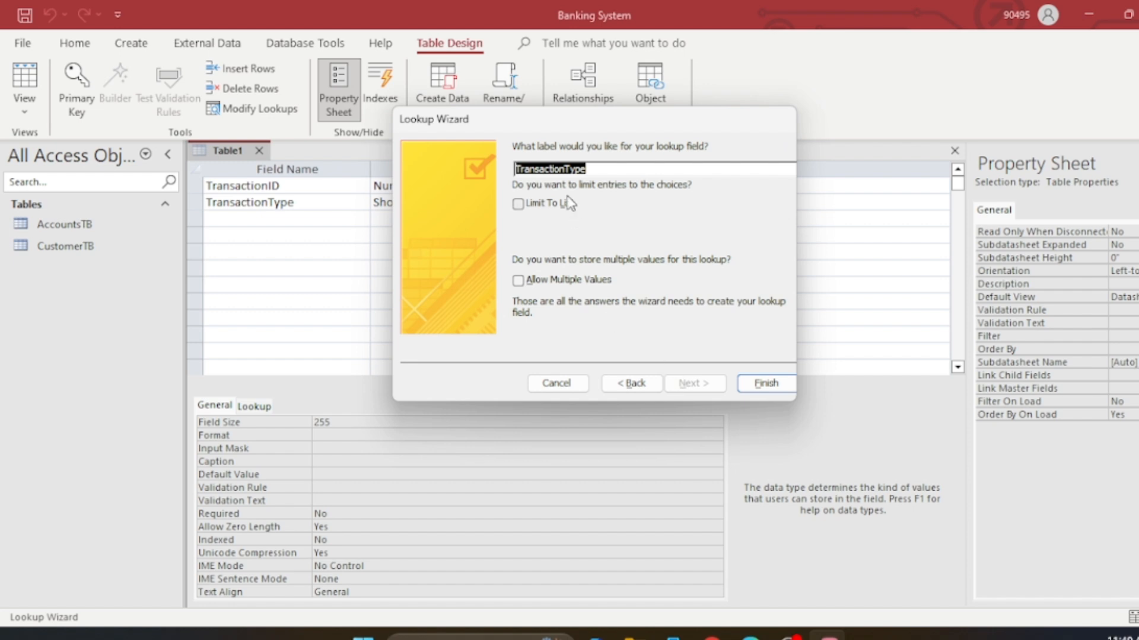
pyautogui.click(517, 205)
pyautogui.click(766, 383)
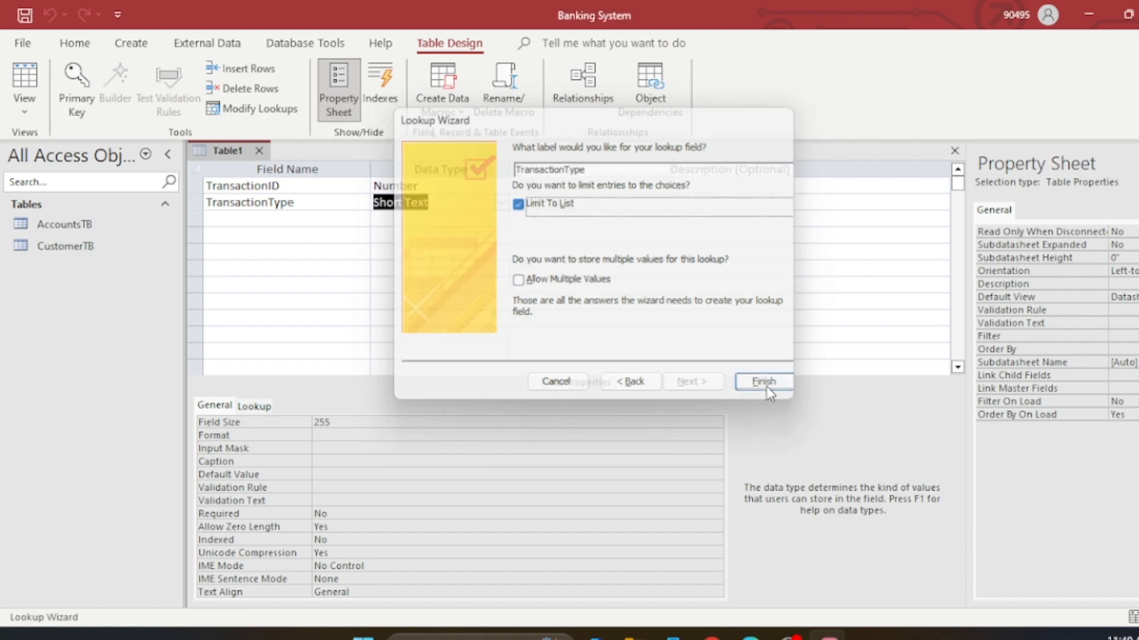
pyautogui.click(586, 254)
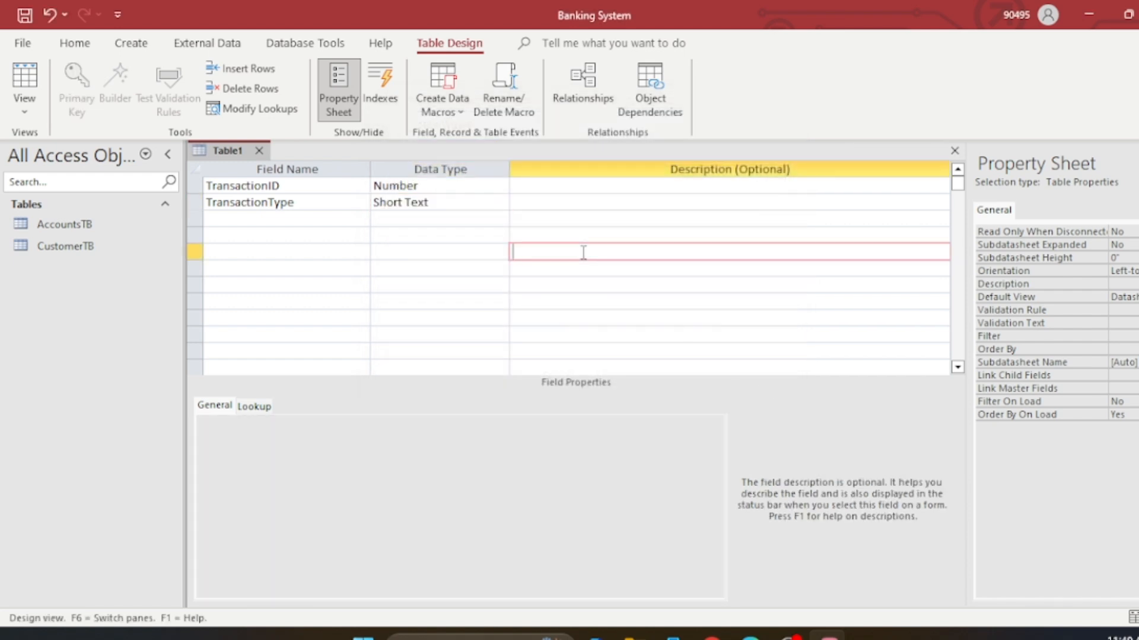
# Add an "Amount" field with the Currency data type below TransactionType
pyautogui.click(220, 214)
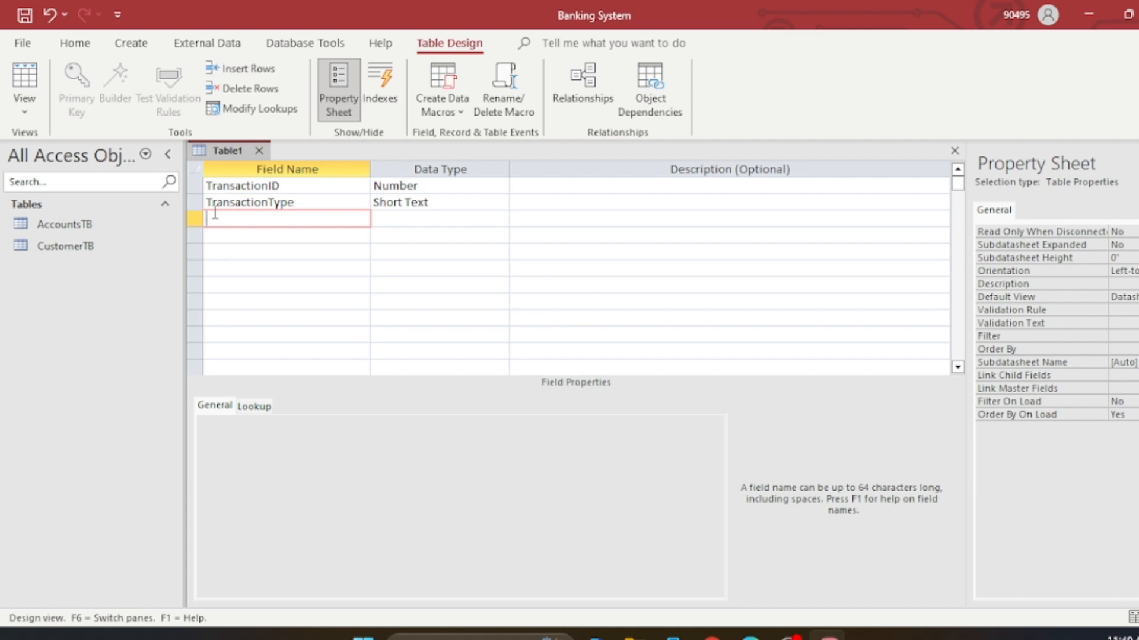
pyautogui.press('capslock')
pyautogui.write('A')
pyautogui.press('capslock')
pyautogui.write('mount')
pyautogui.click(455, 220)
pyautogui.click(501, 219)
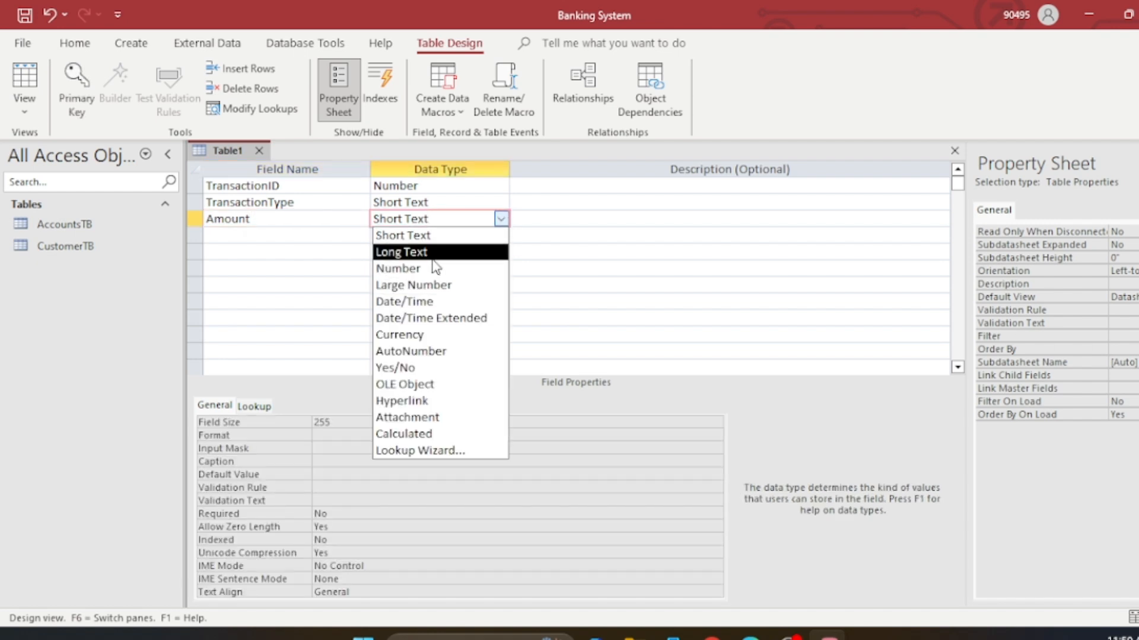
pyautogui.click(415, 335)
# Add a "Date" field below Amount, accept the reserved-word name, and set its data type to Date/Time
pyautogui.click(217, 238)
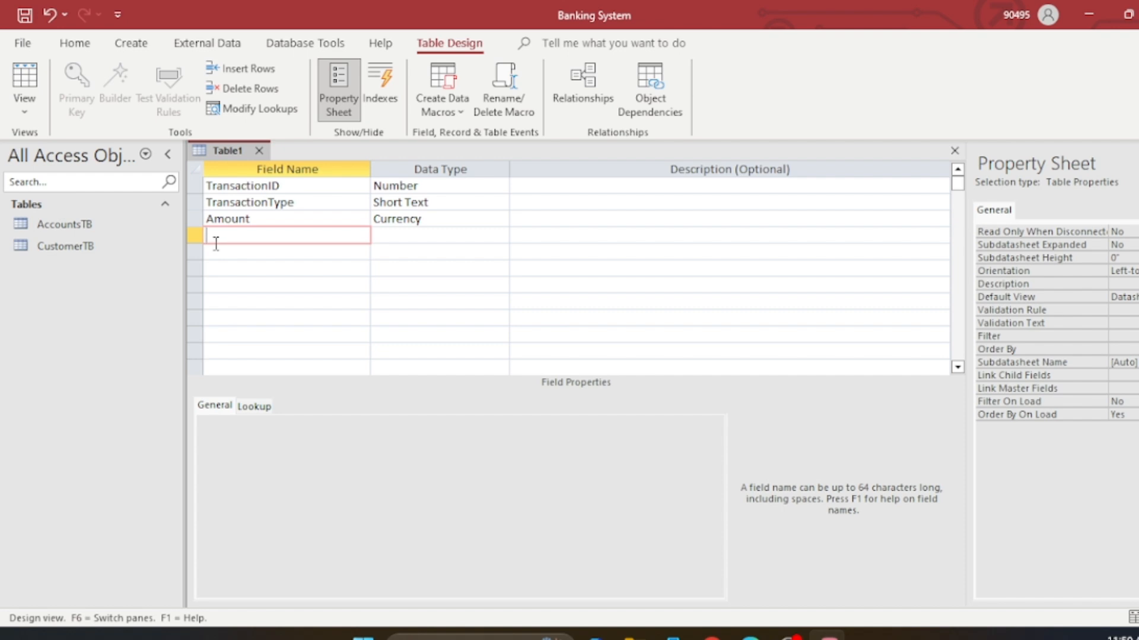
pyautogui.write('Date')
pyautogui.click(406, 237)
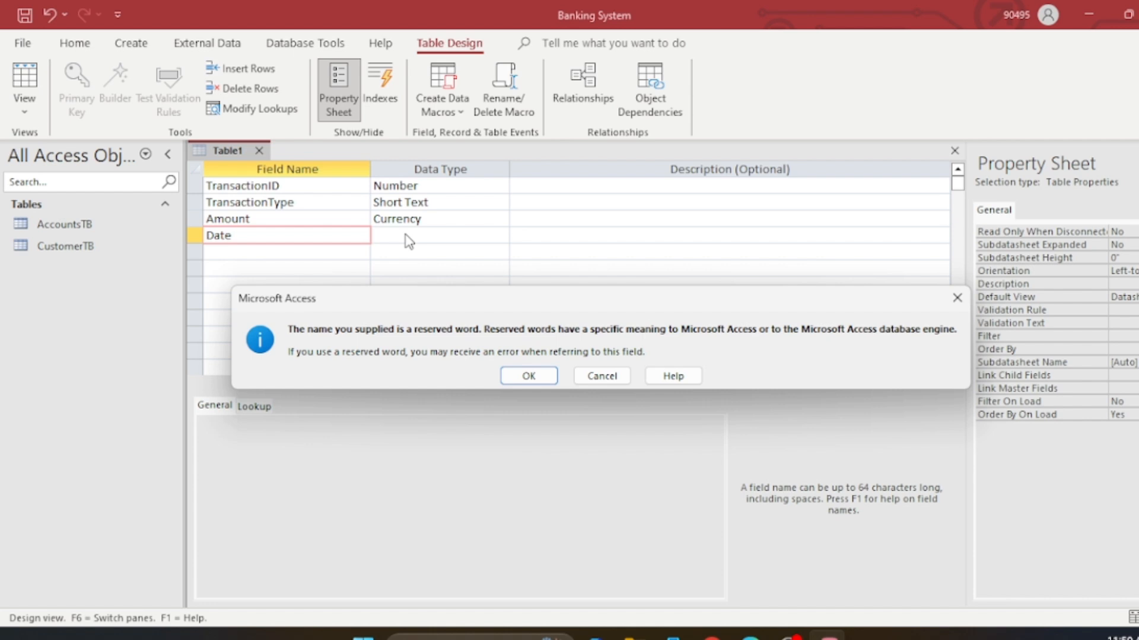
pyautogui.click(528, 376)
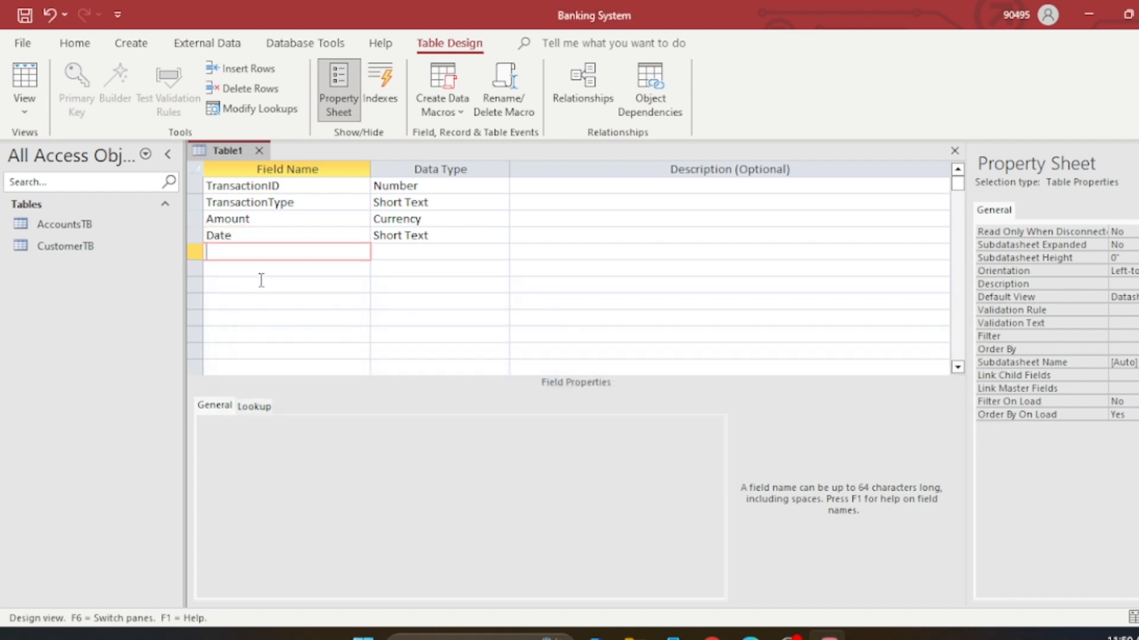
pyautogui.click(266, 236)
pyautogui.click(436, 236)
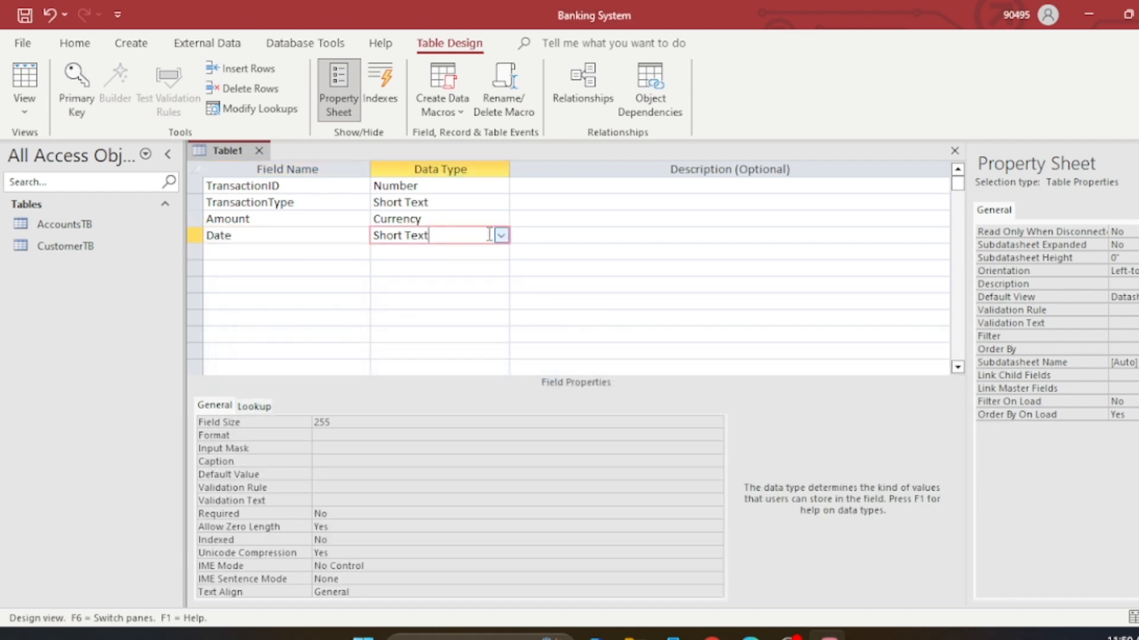
pyautogui.click(501, 235)
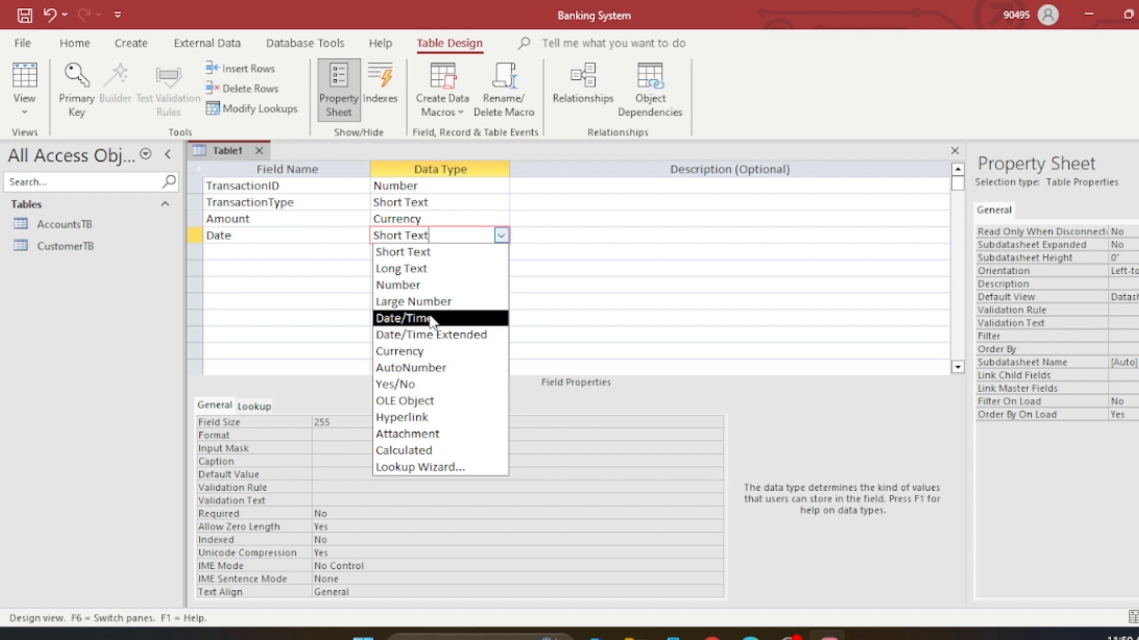
pyautogui.click(418, 321)
# Rename the Date field as "TransactionDate"
pyautogui.click(264, 250)
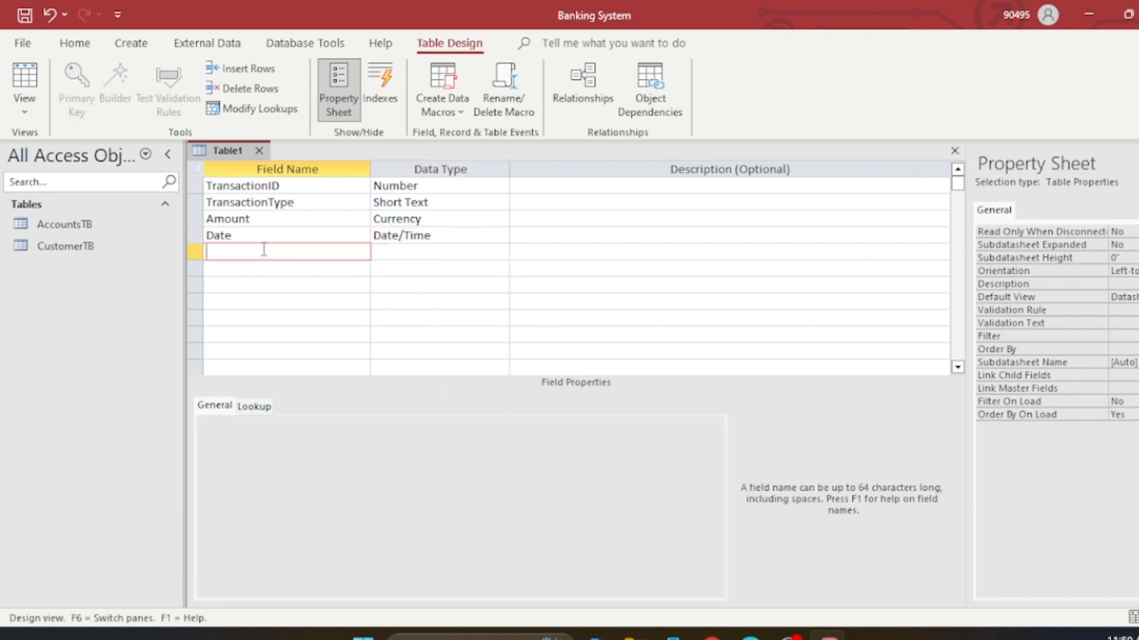
pyautogui.click(210, 236)
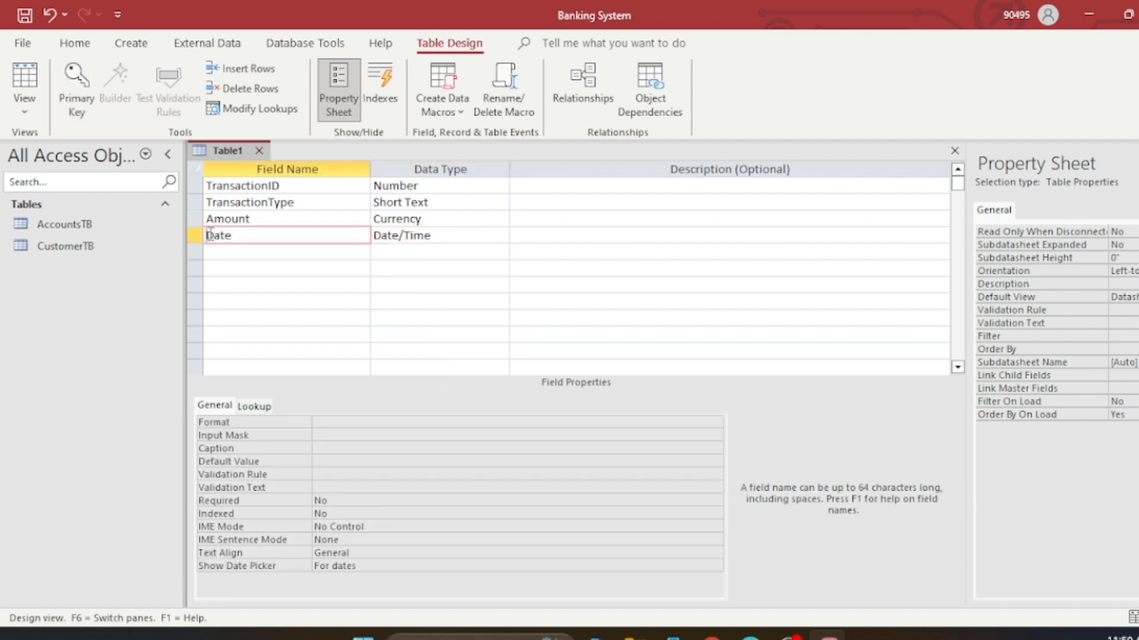
pyautogui.write('Transaction')
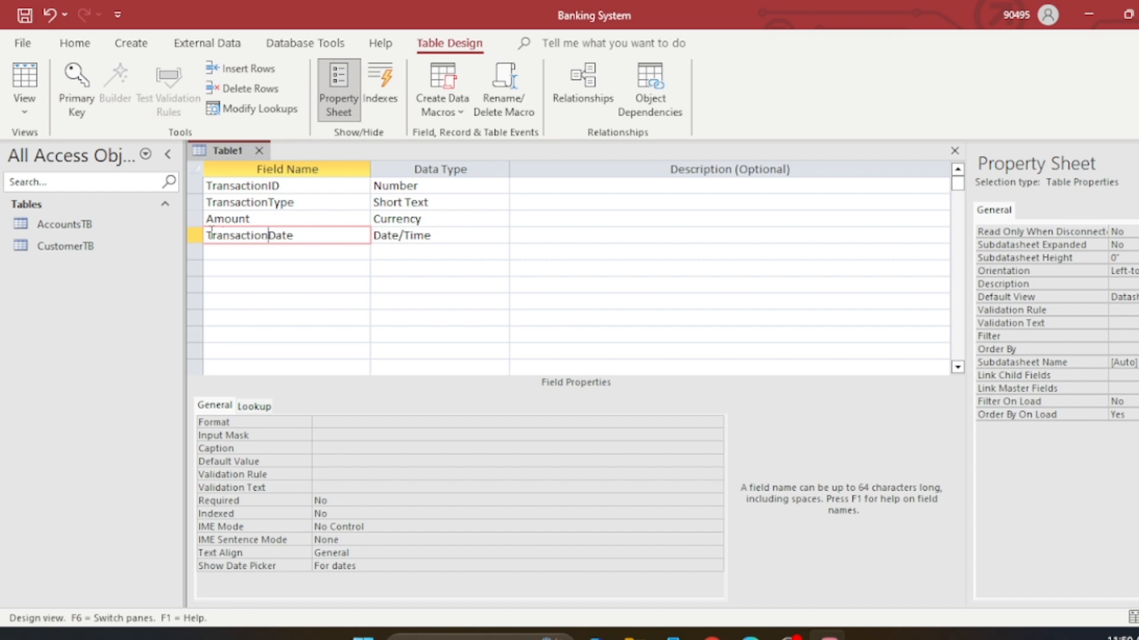
pyautogui.click(230, 250)
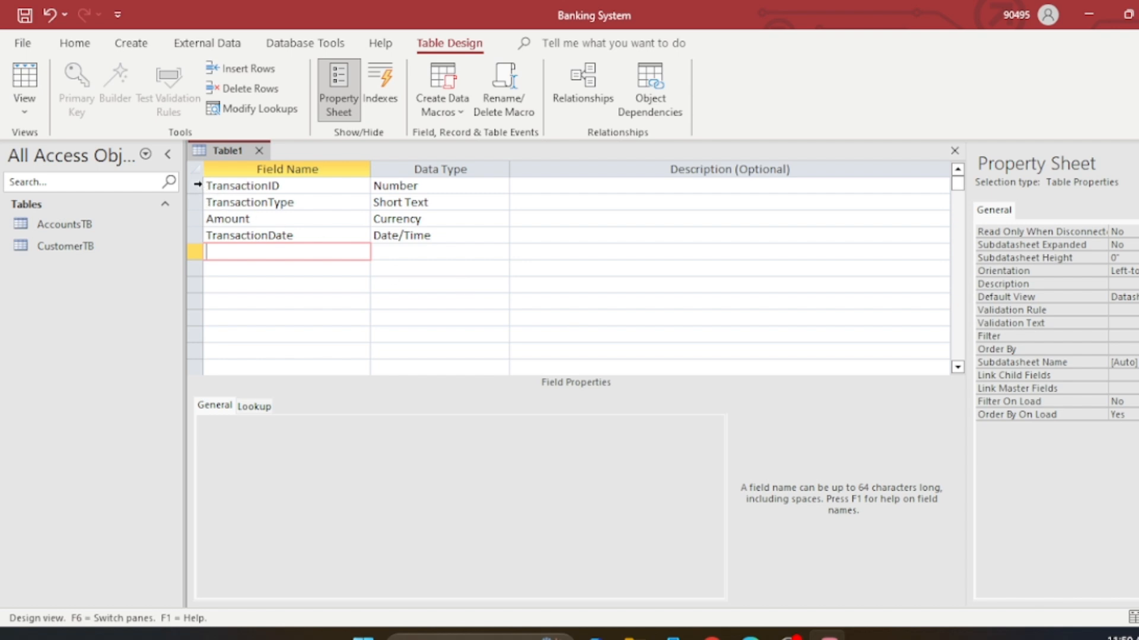
# Set the TransactionID field as the table's primary key
pyautogui.click(198, 185)
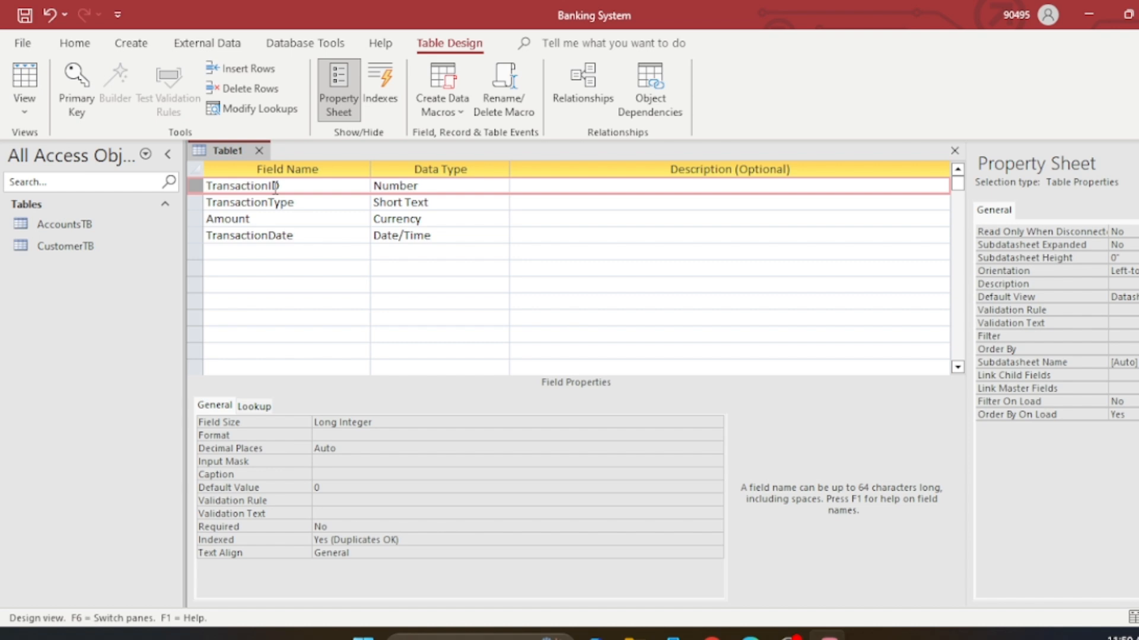
pyautogui.click(77, 89)
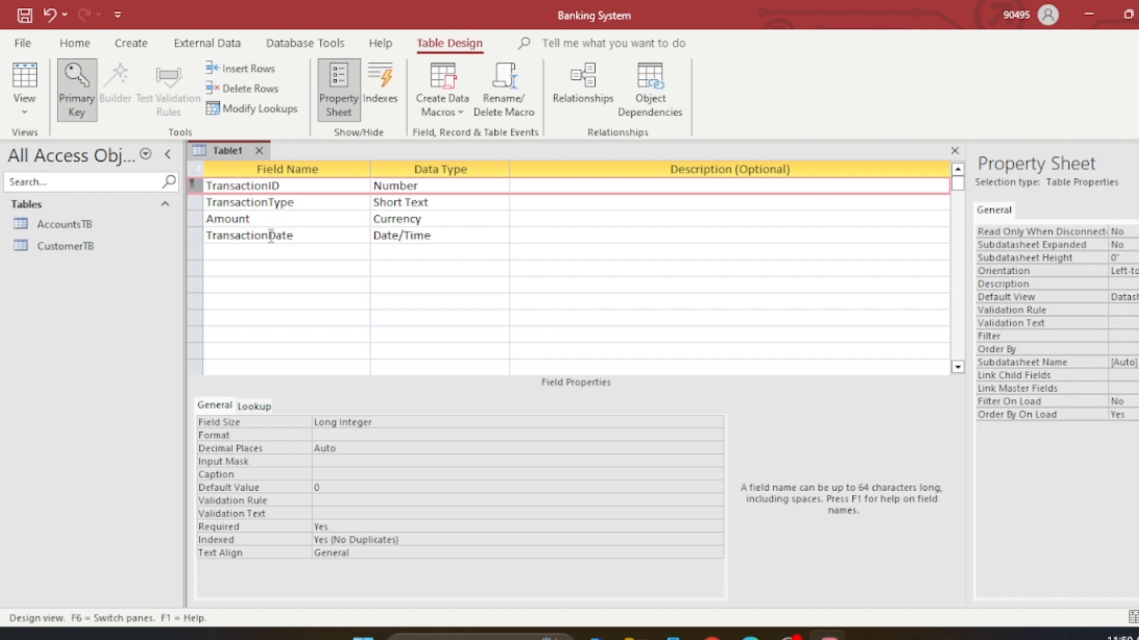
pyautogui.click(335, 238)
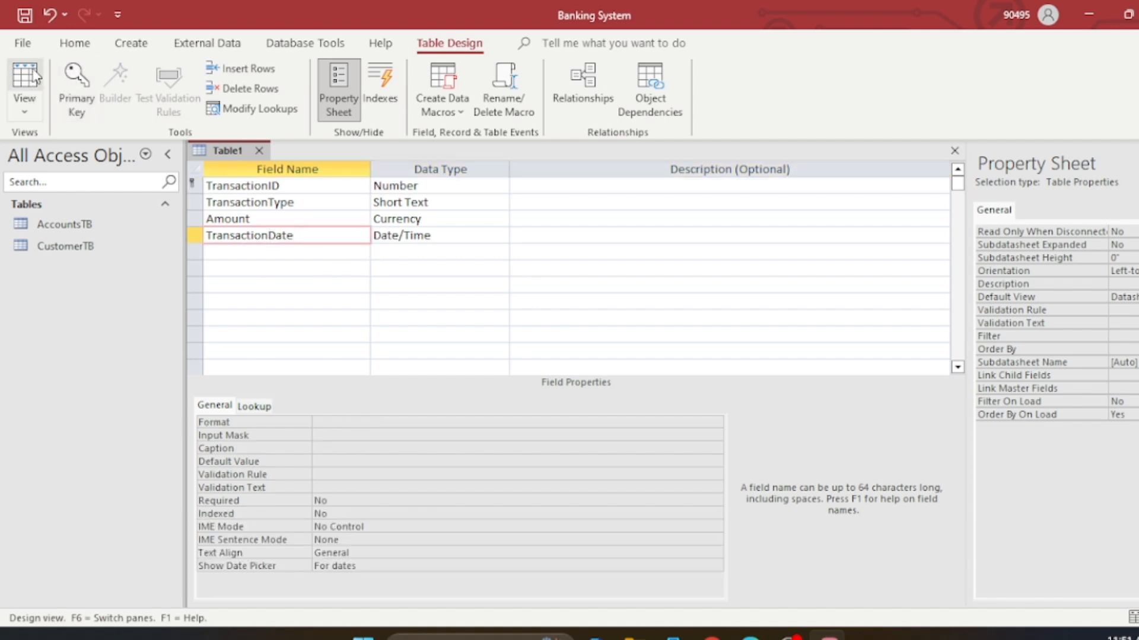
# Save the new table under the name "TransactionTB"
pyautogui.click(24, 15)
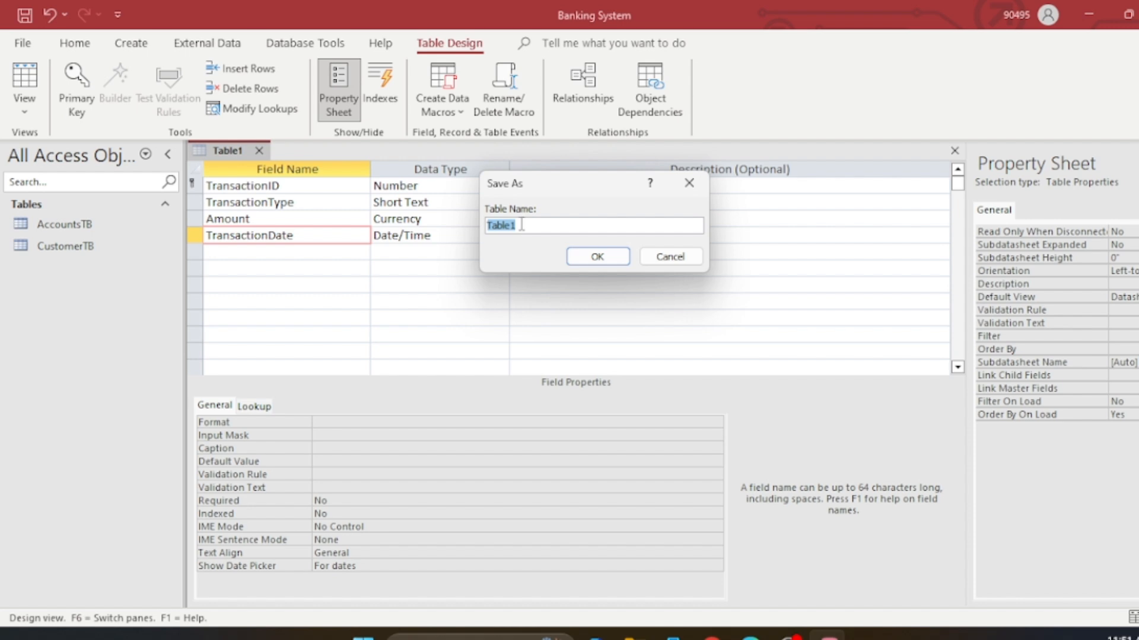
pyautogui.press('BackSpace')
pyautogui.press('capslock')
pyautogui.write('T')
pyautogui.press('capslock')
pyautogui.write('ransaction')
pyautogui.press('capslock')
pyautogui.write('I')
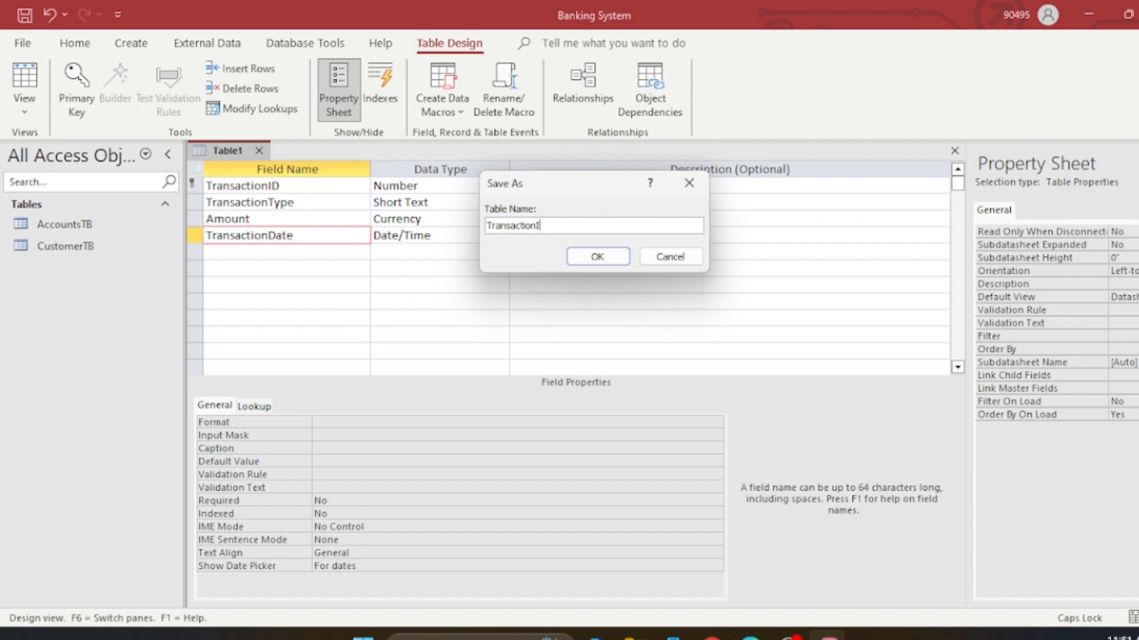
pyautogui.press('BackSpace')
pyautogui.write('TB')
pyautogui.click(597, 256)
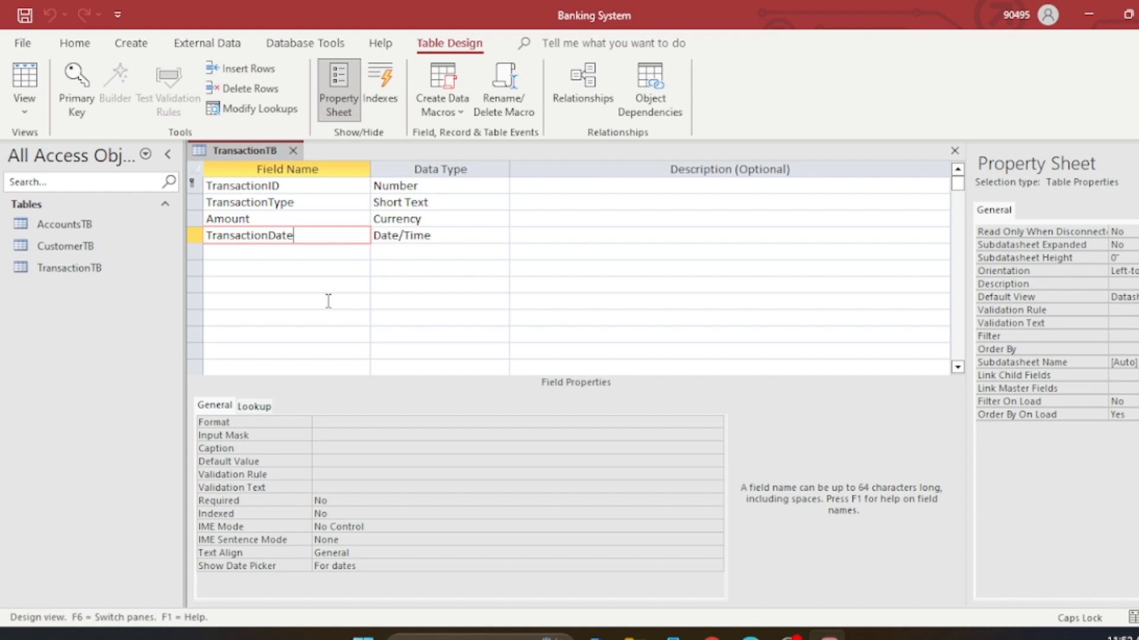
# Open the AccountsTB table in Design View
pyautogui.click(69, 232)
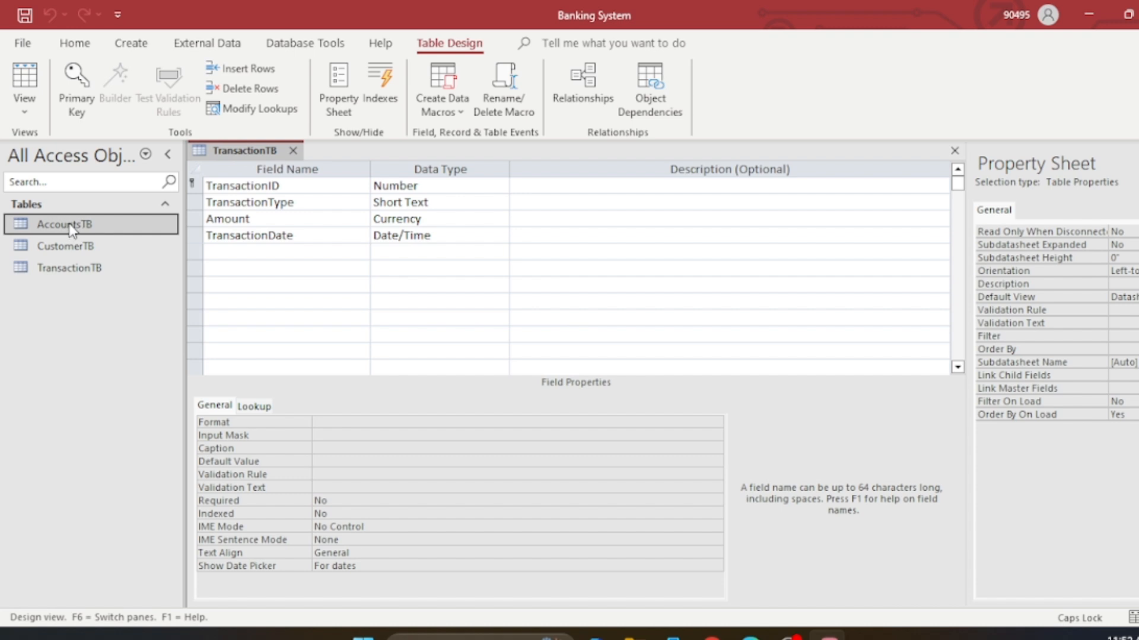
pyautogui.doubleClick(70, 231)
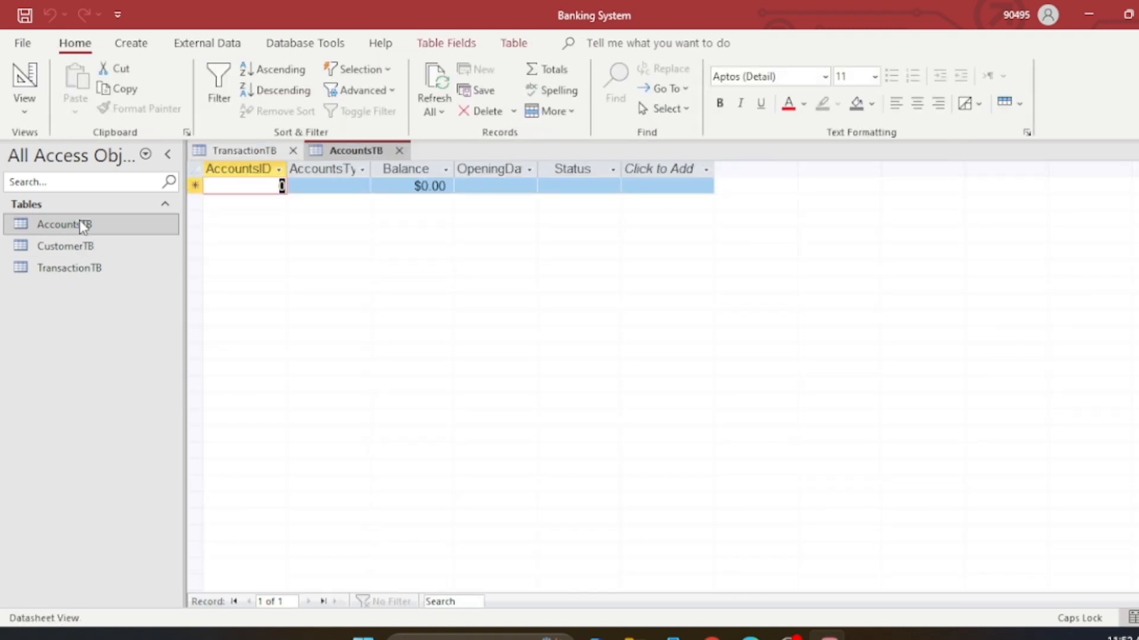
pyautogui.click(25, 110)
pyautogui.click(51, 183)
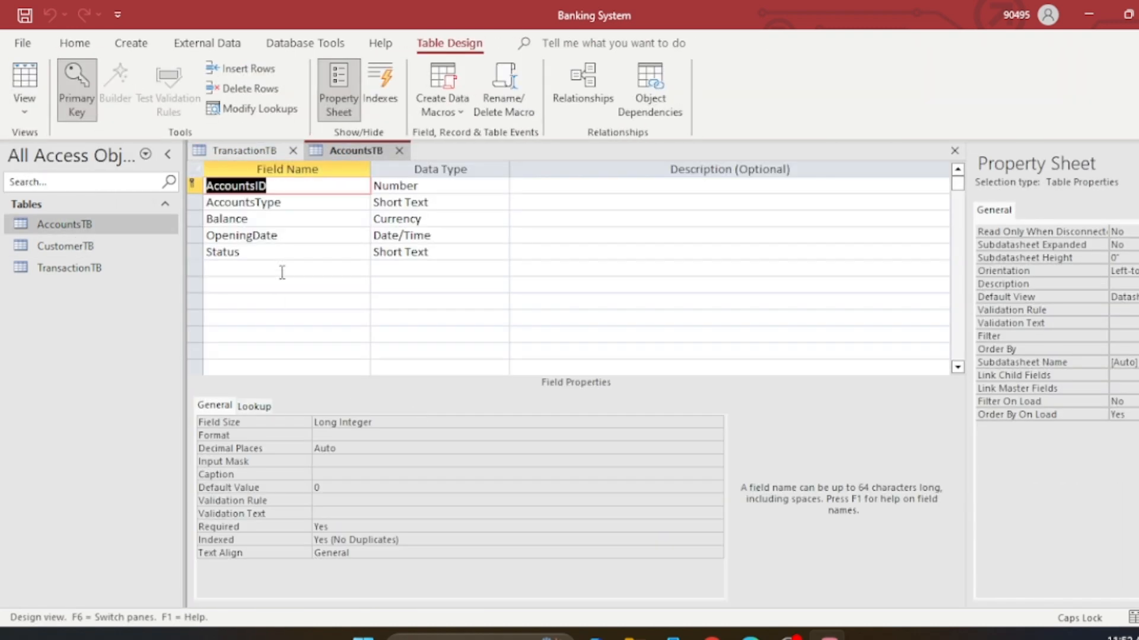
pyautogui.click(229, 268)
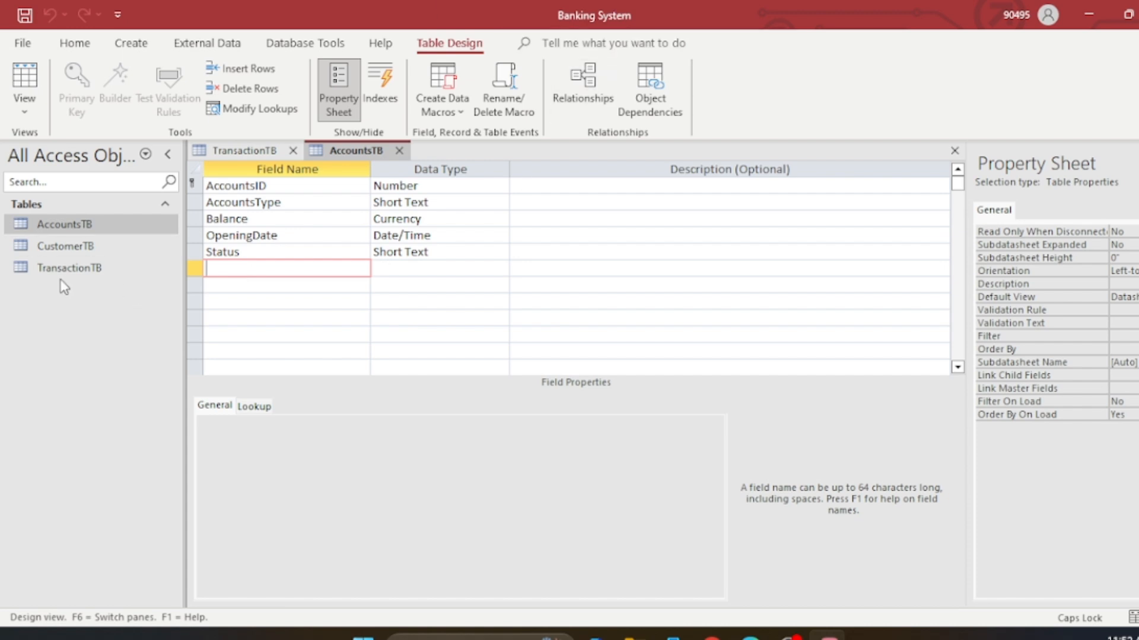
# Open the CustomerTB table in Design View
pyautogui.click(61, 247)
pyautogui.doubleClick(61, 248)
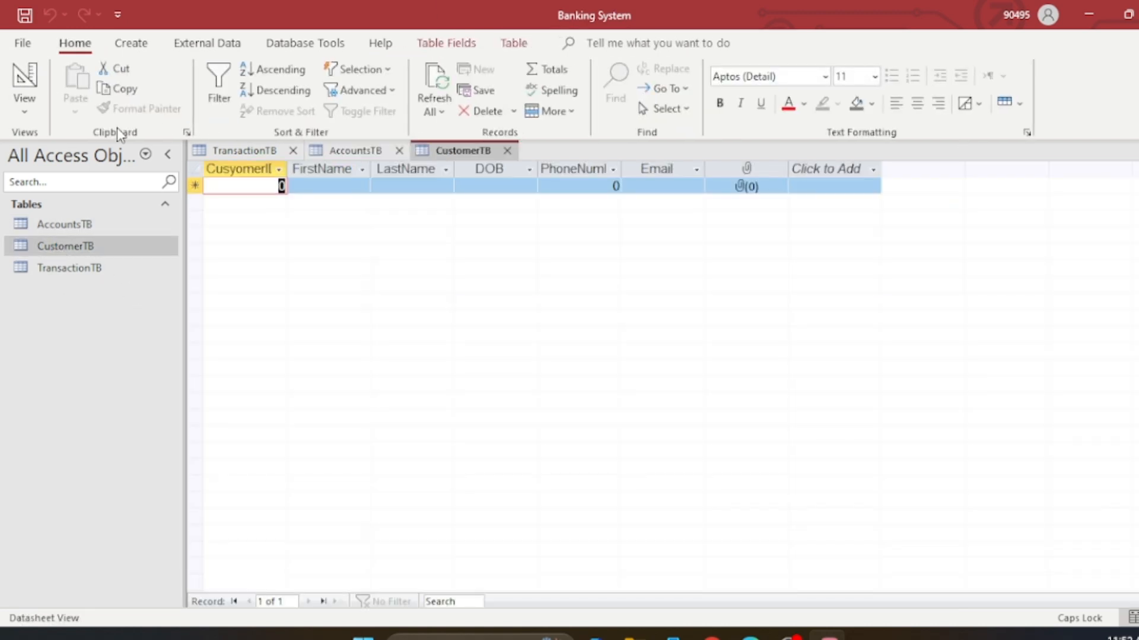
pyautogui.click(26, 101)
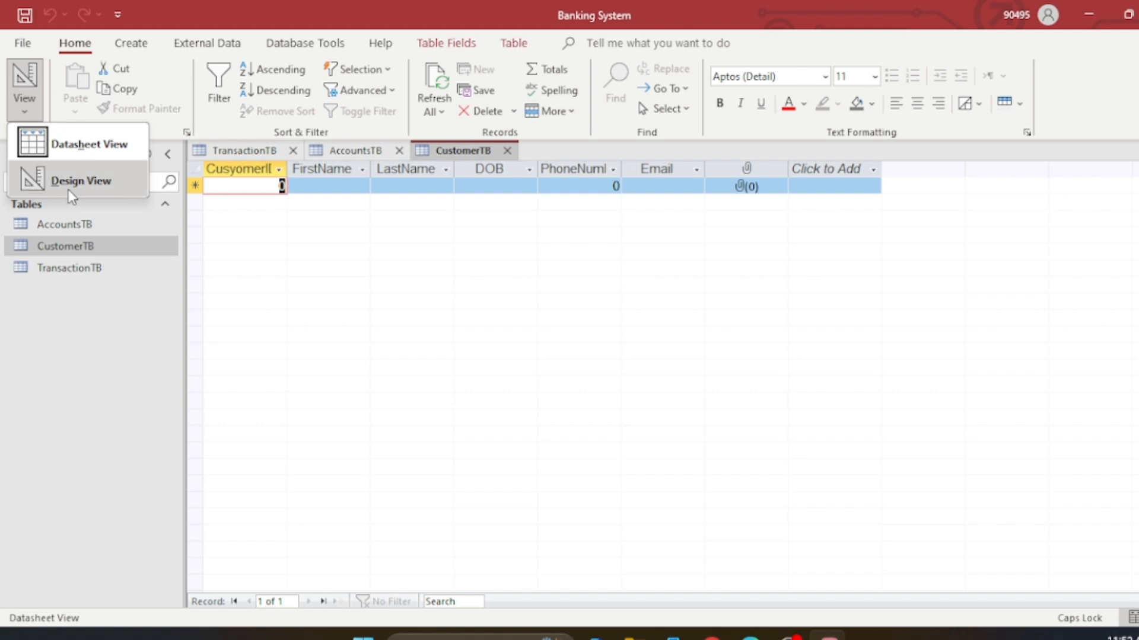
pyautogui.click(68, 184)
# Add an "AccountsID" field with the Number data type below Photo in the CustomerTB table
pyautogui.click(225, 301)
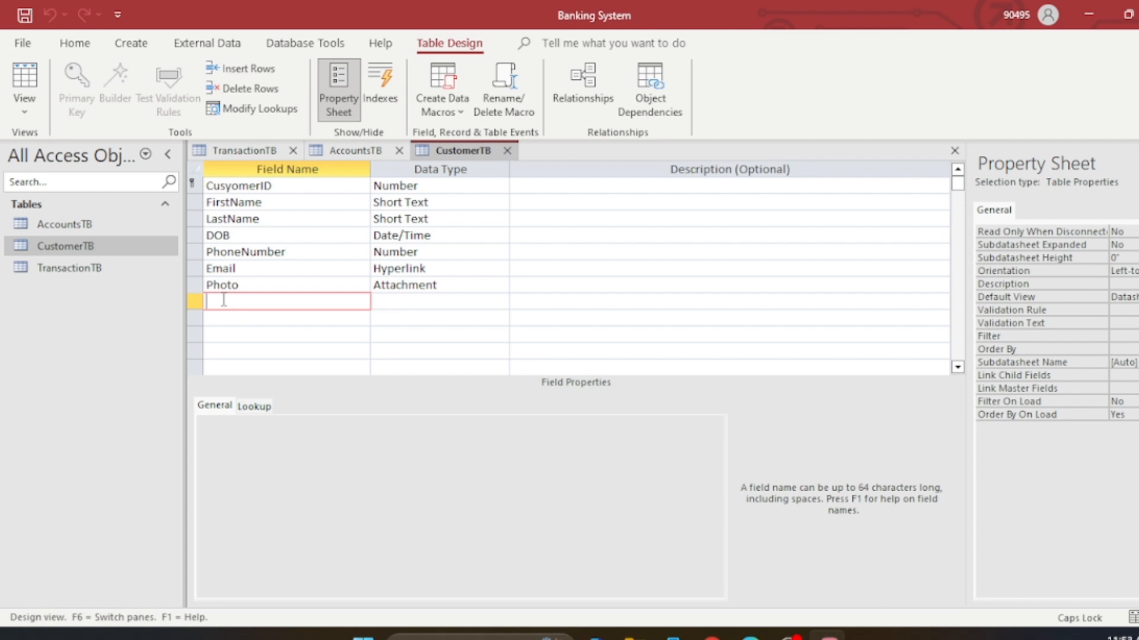
pyautogui.write('a')
pyautogui.press('BackSpace')
pyautogui.write('A')
pyautogui.press('capslock')
pyautogui.write('ccounts')
pyautogui.press('capslock')
pyautogui.write('ID')
pyautogui.click(450, 301)
pyautogui.click(501, 301)
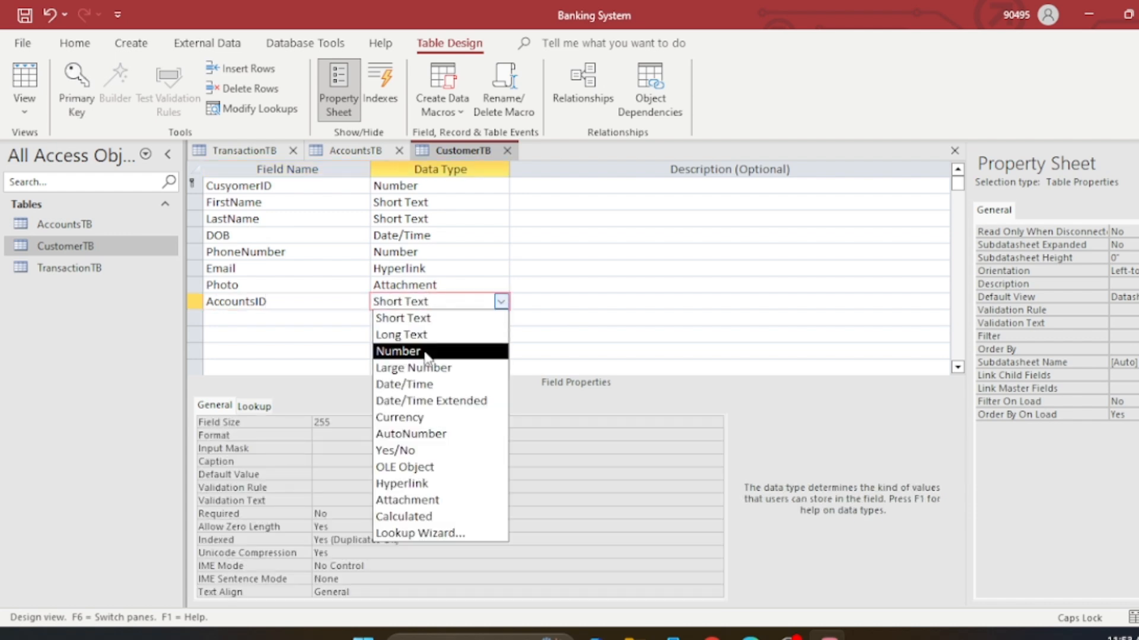
pyautogui.click(425, 353)
pyautogui.click(595, 318)
pyautogui.click(259, 334)
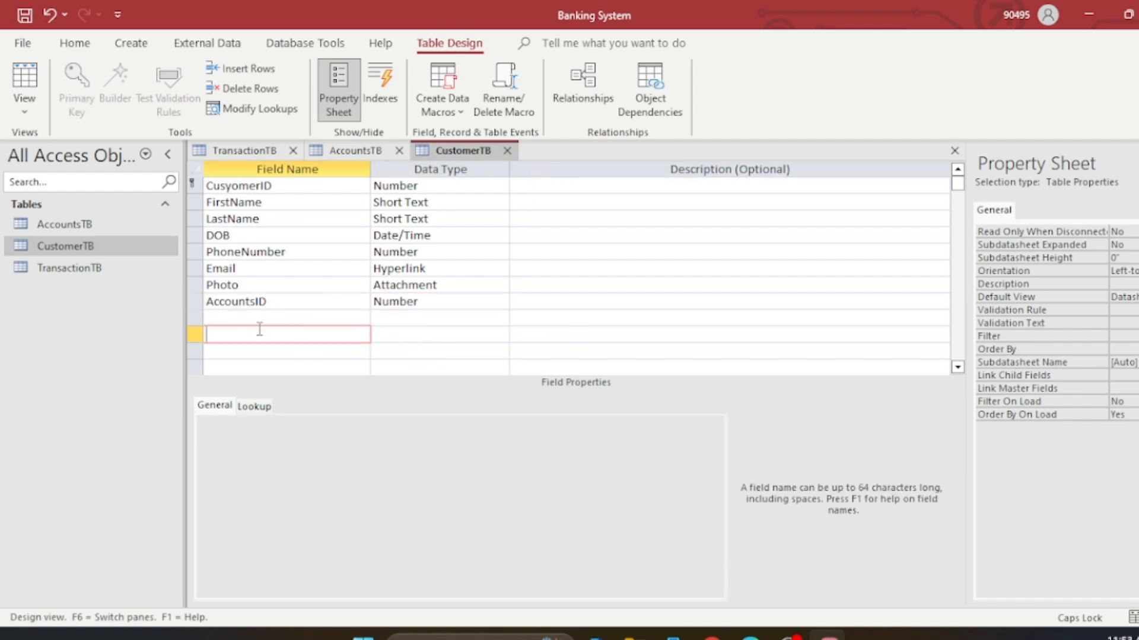
pyautogui.click(252, 318)
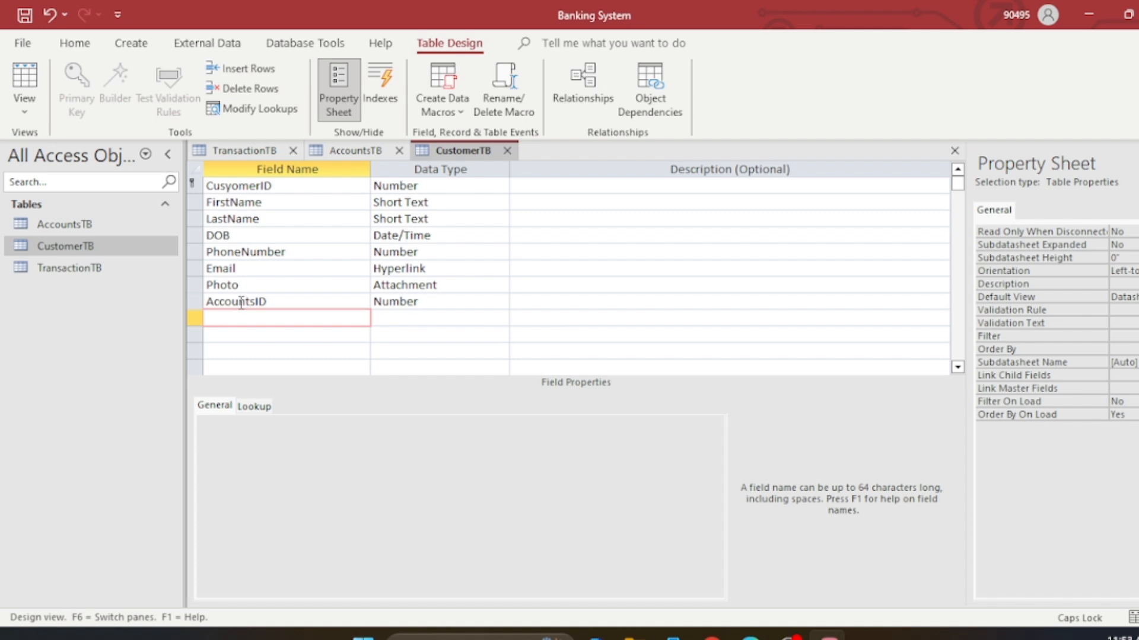
# Add an "AccountsID" field with the Number data type below TransactionDate in the TransactionTB table
pyautogui.click(354, 149)
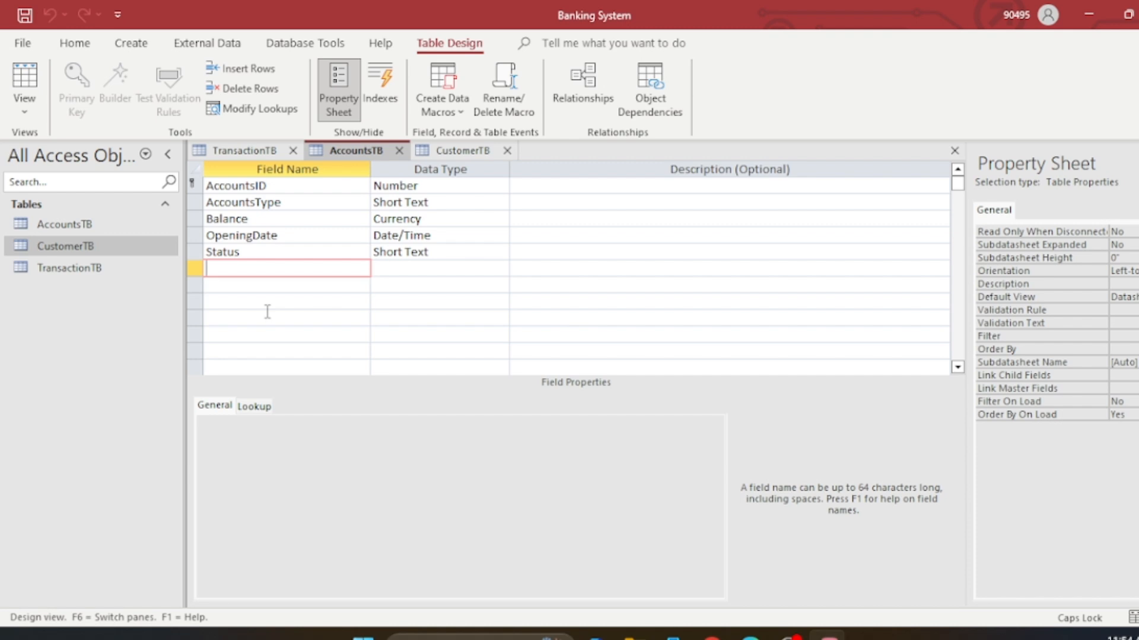
pyautogui.click(237, 151)
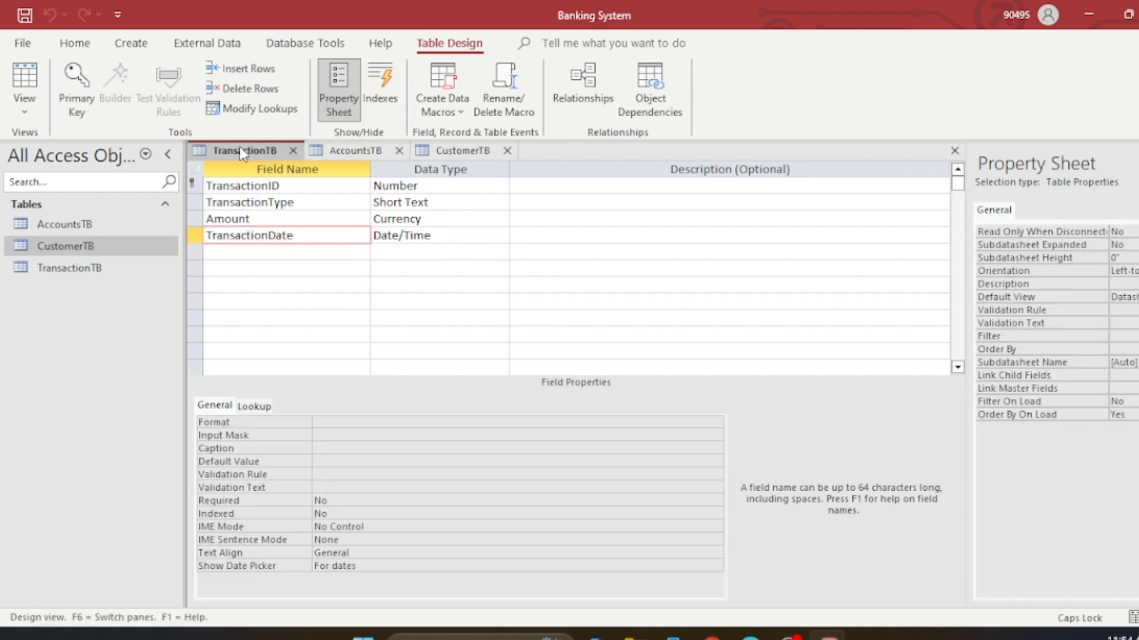
pyautogui.click(216, 253)
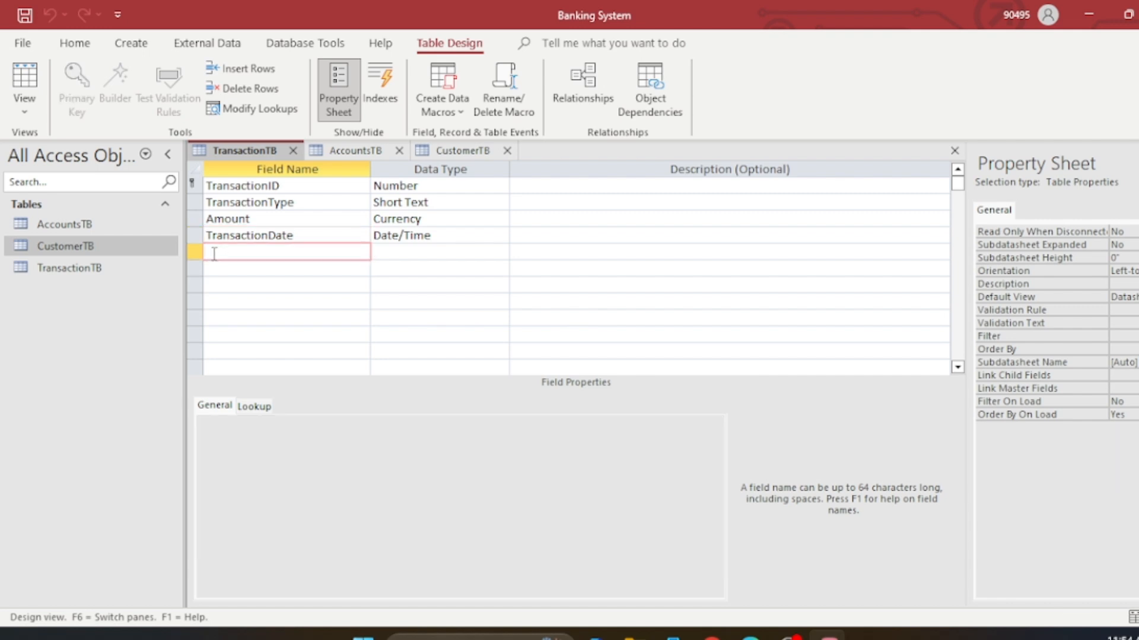
pyautogui.write('a')
pyautogui.press('BackSpace')
pyautogui.write('Accounts')
pyautogui.press('capslock')
pyautogui.write('ID')
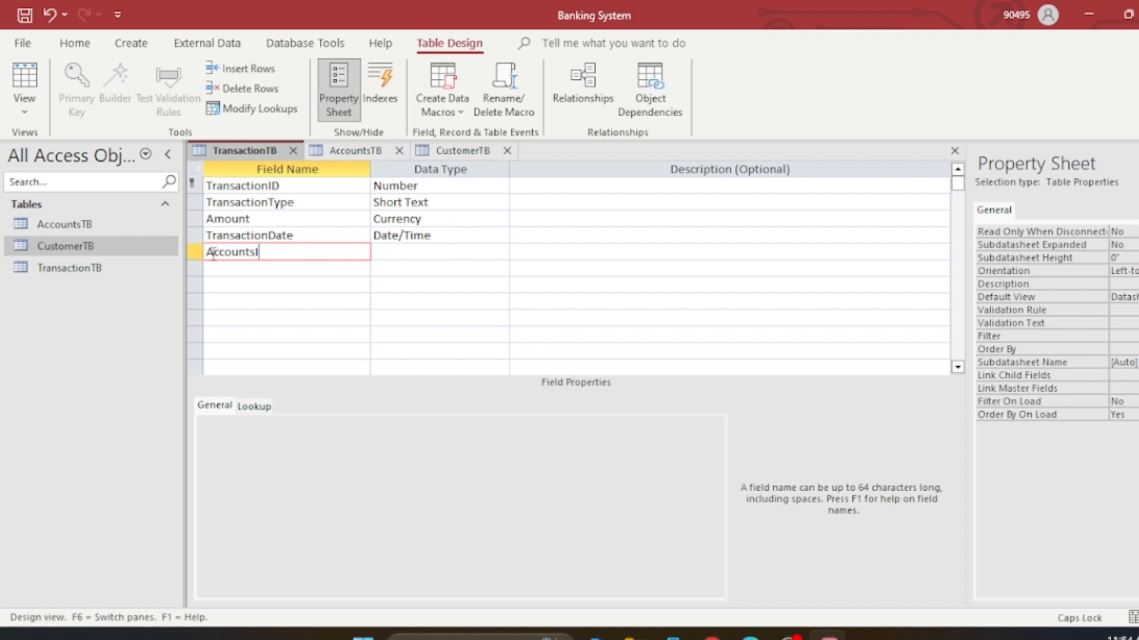
pyautogui.click(431, 249)
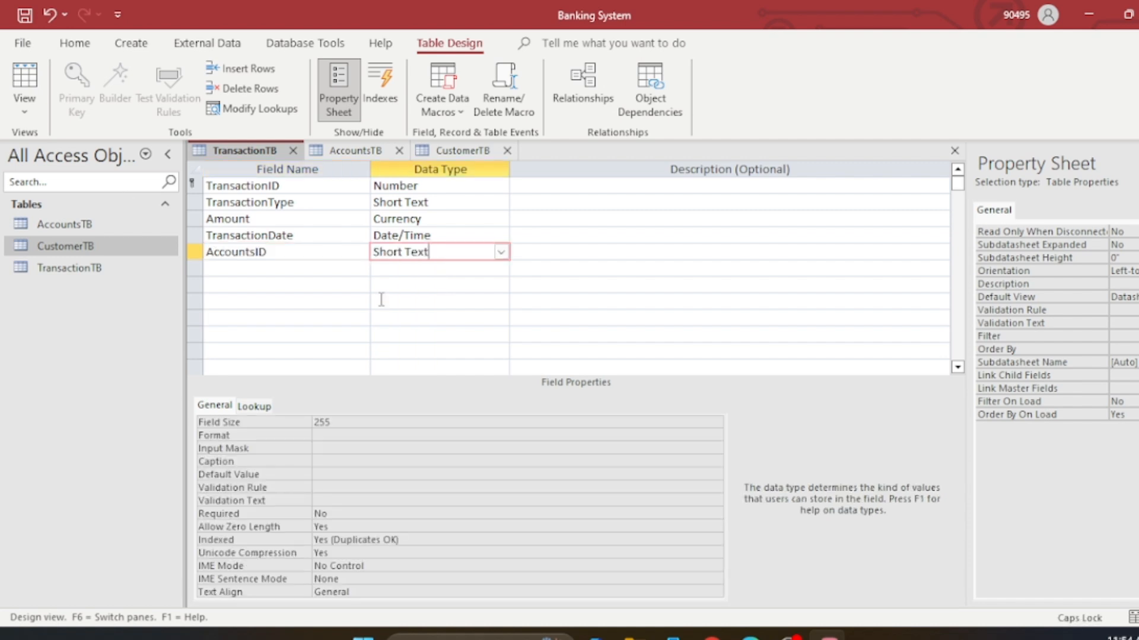
pyautogui.click(501, 253)
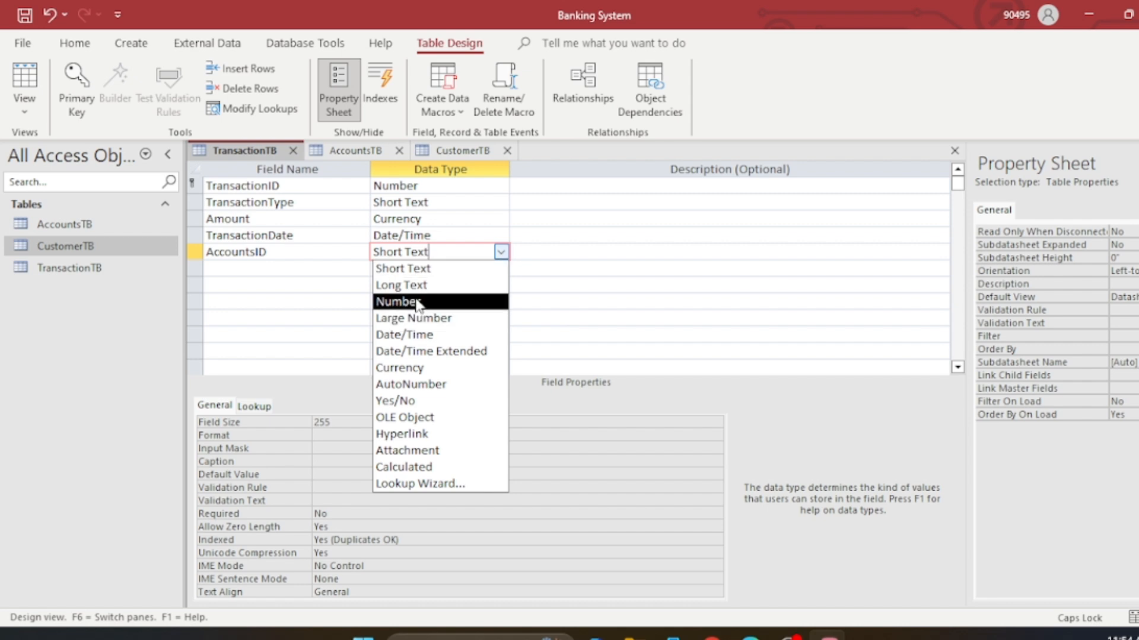
pyautogui.click(397, 302)
pyautogui.click(522, 287)
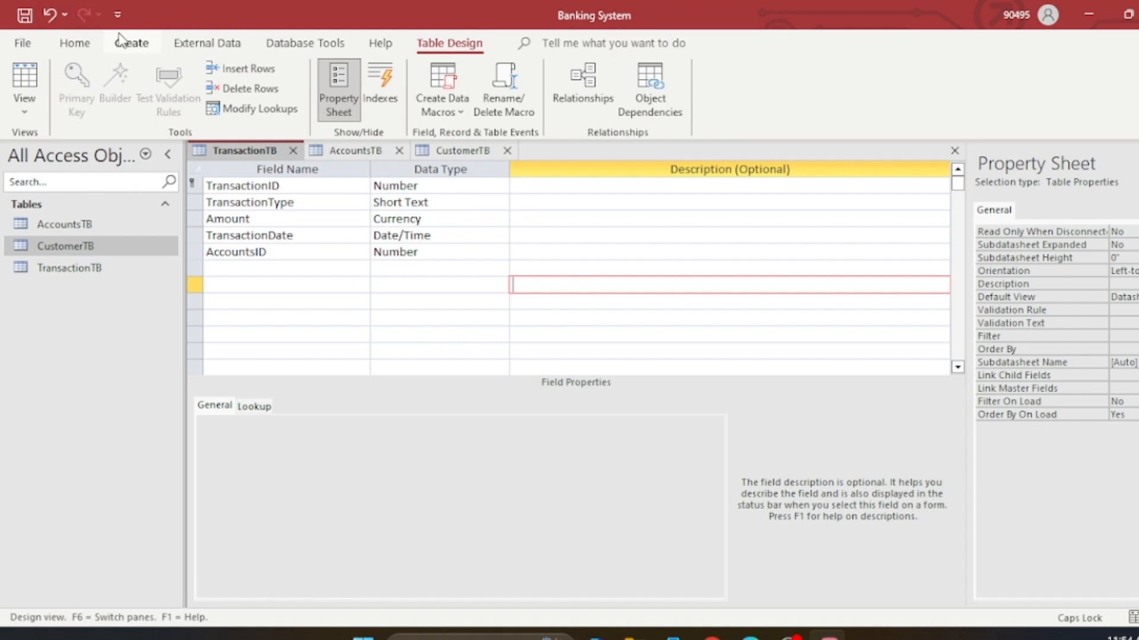
# Open the Relationships window and close the three open table designs, saving the changes to CustomerTB and TransactionTB
pyautogui.click(296, 46)
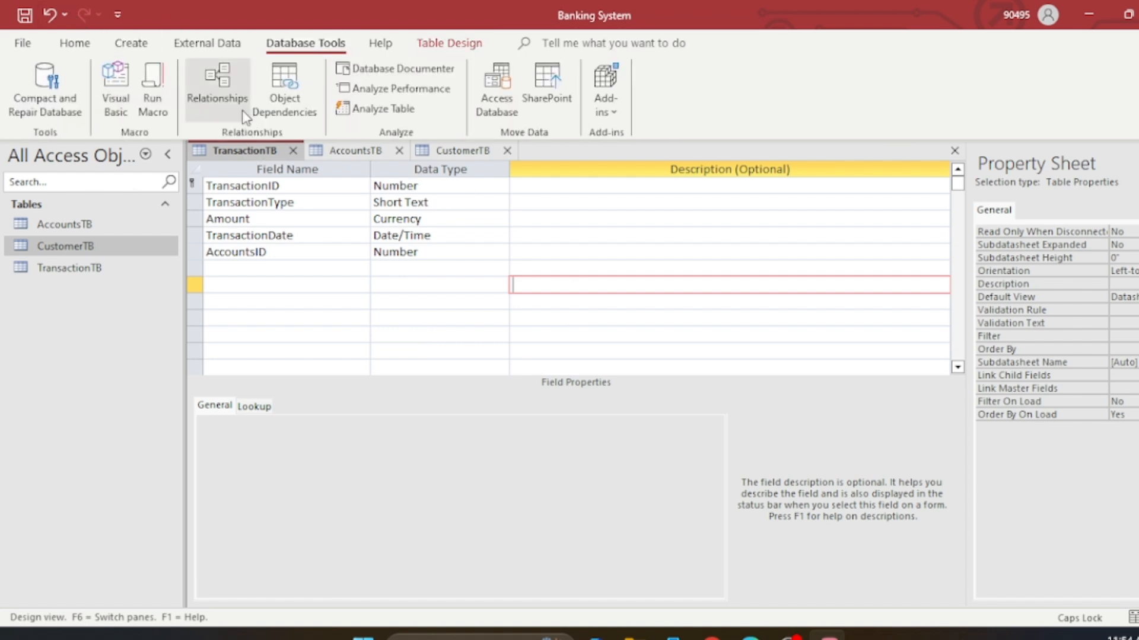
pyautogui.click(222, 74)
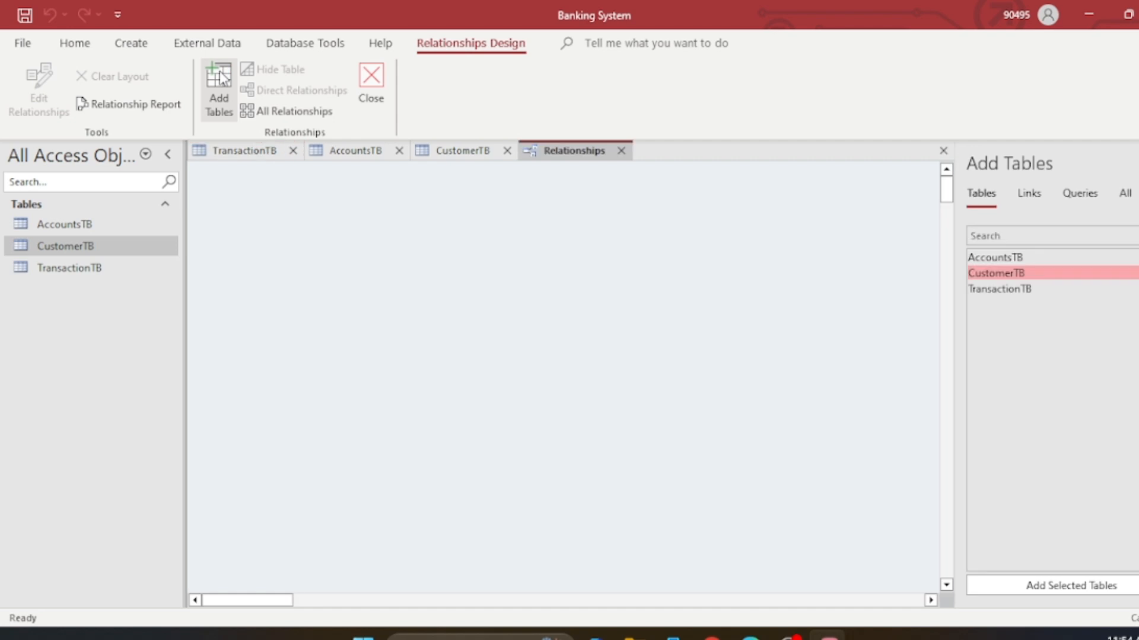
pyautogui.click(399, 151)
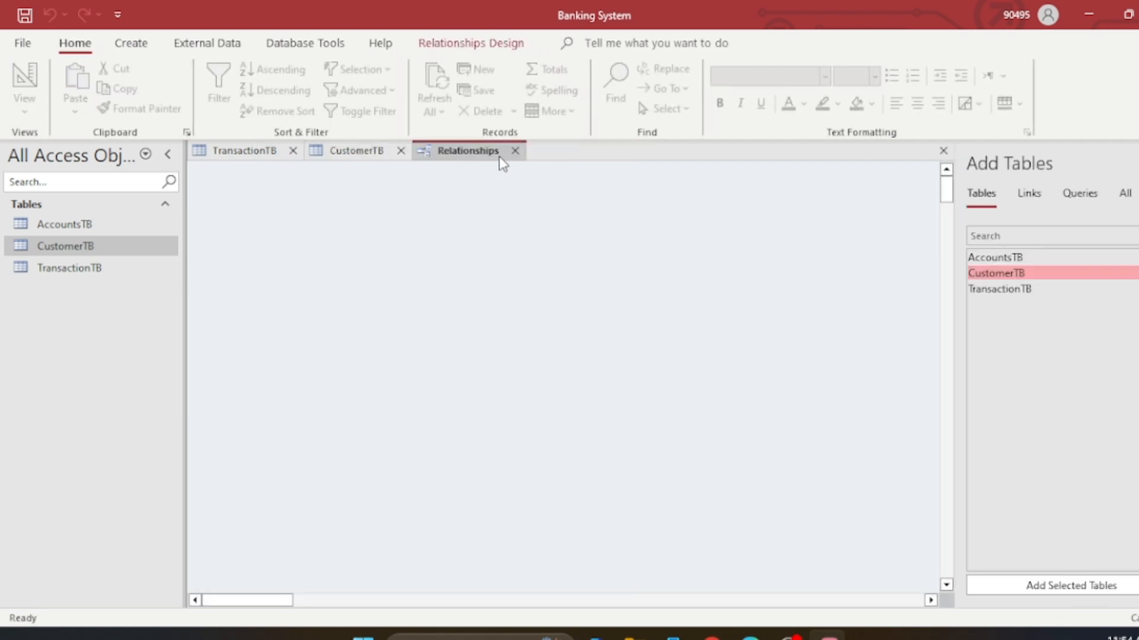
pyautogui.click(399, 151)
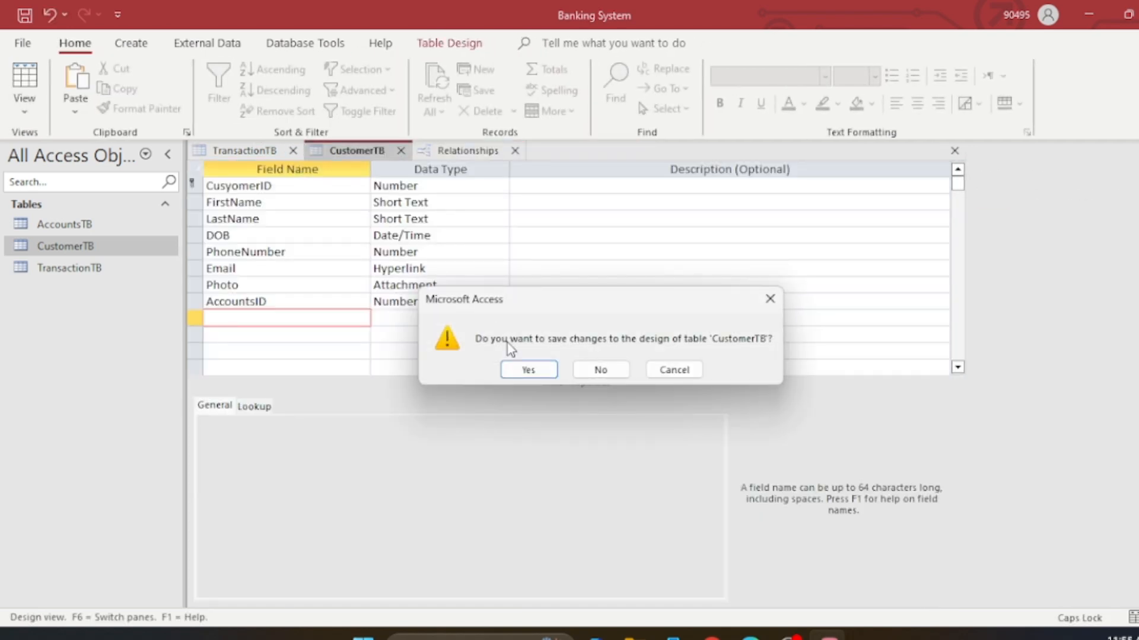
pyautogui.click(528, 370)
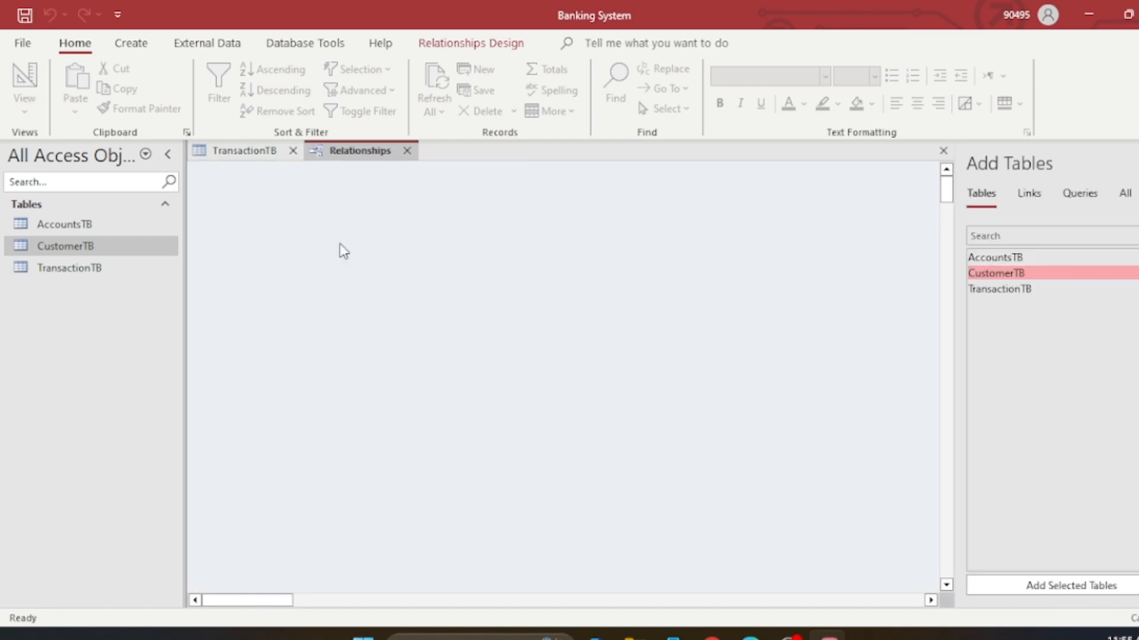
pyautogui.click(295, 150)
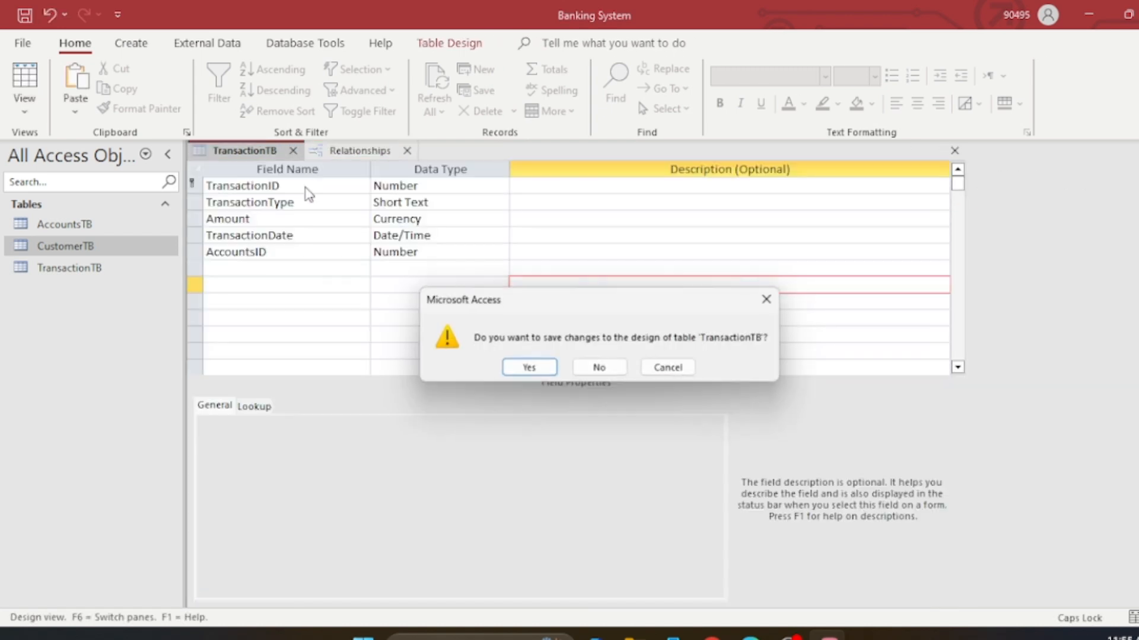
pyautogui.click(524, 370)
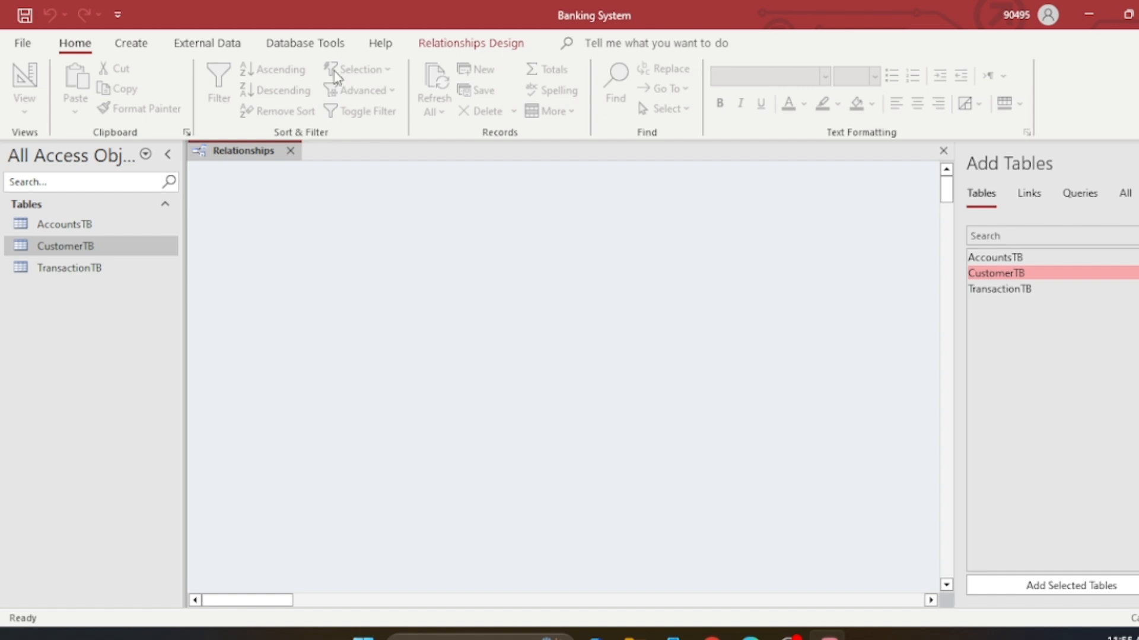
pyautogui.click(305, 43)
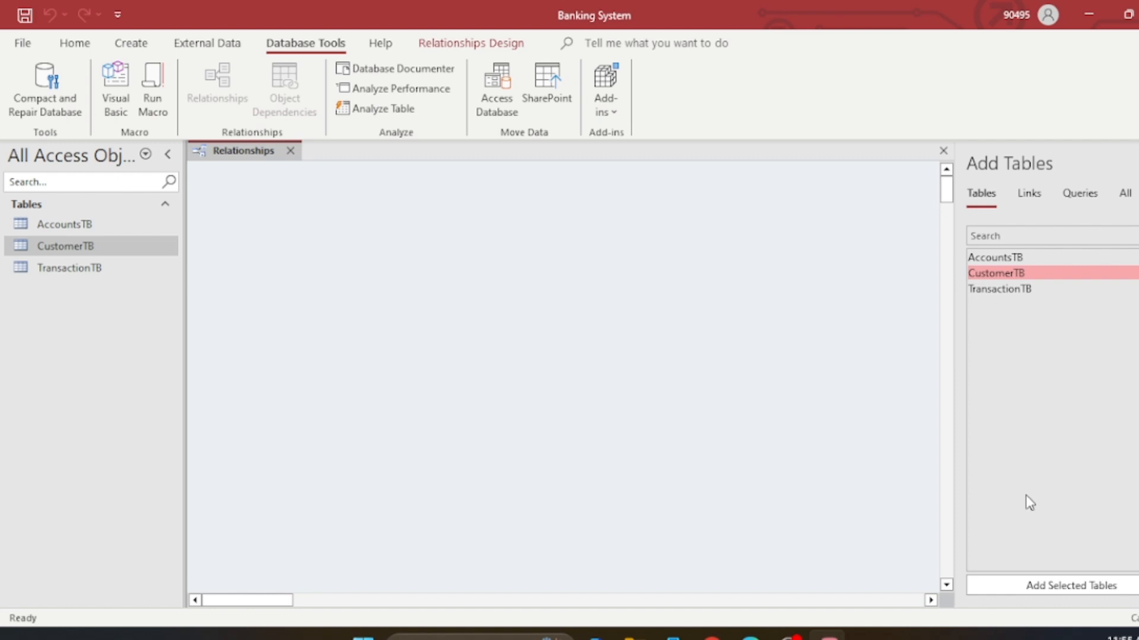
# Add AccountsTB and CustomerTB to the relationships layout and enlarge the CustomerTB box to fit all its fields
pyautogui.moveTo(985, 255); pyautogui.dragTo(557, 230)
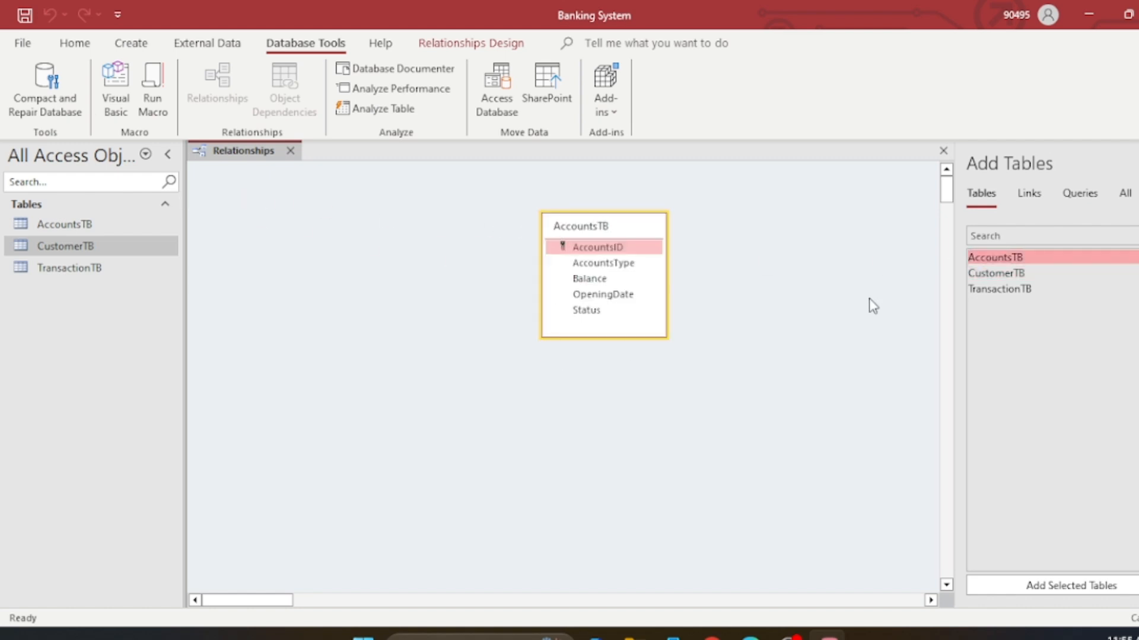
pyautogui.moveTo(1000, 274); pyautogui.dragTo(239, 226)
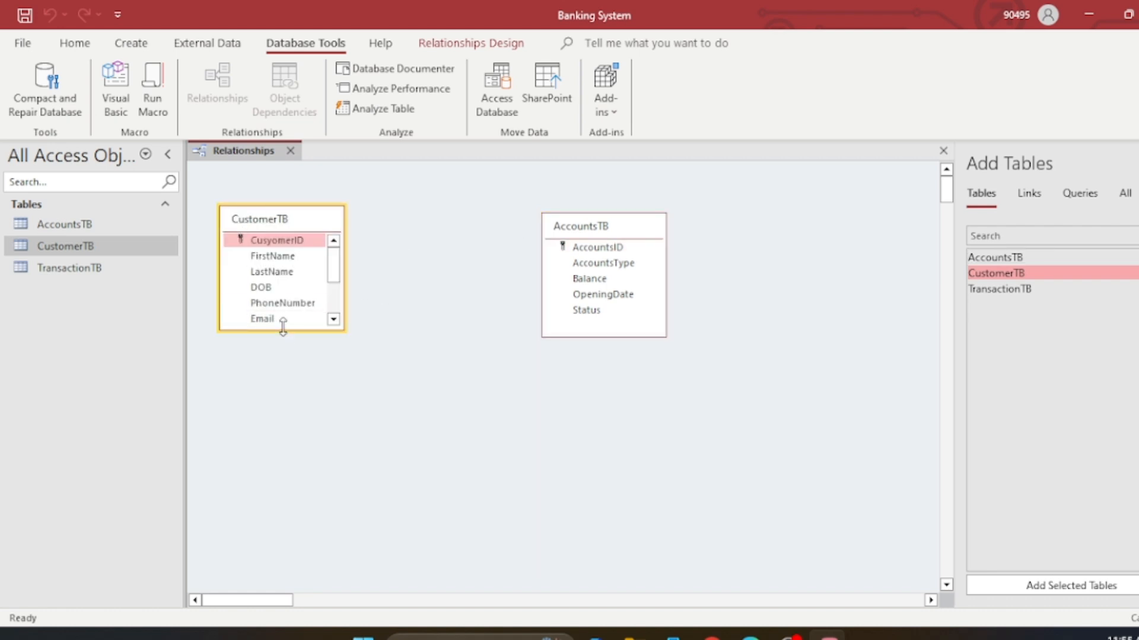
pyautogui.moveTo(283, 326); pyautogui.dragTo(296, 412)
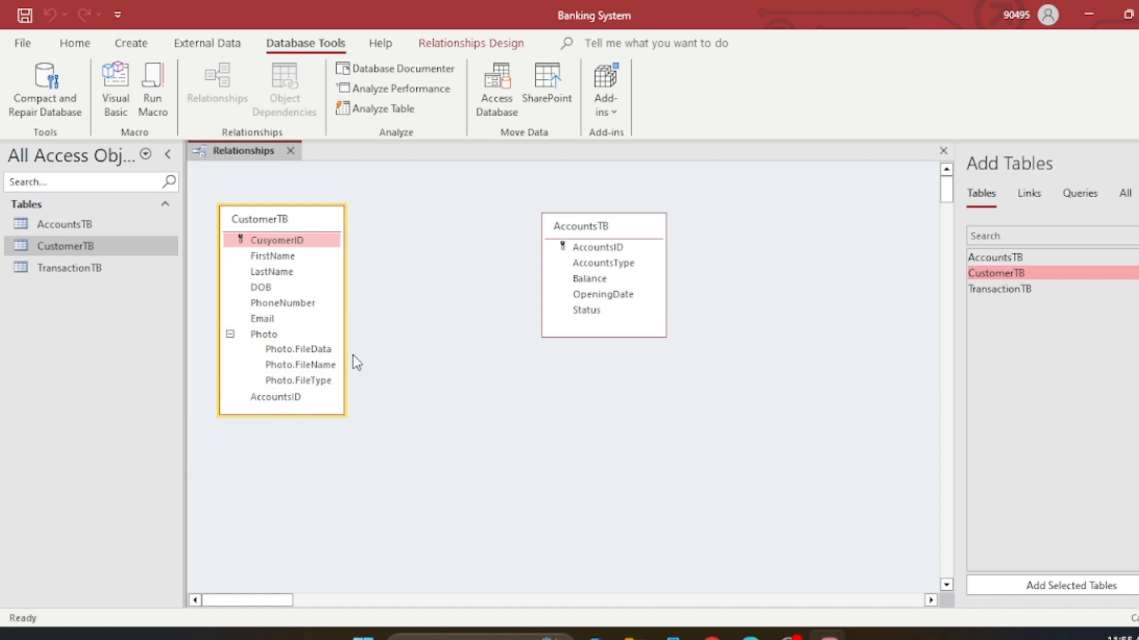
pyautogui.click(350, 354)
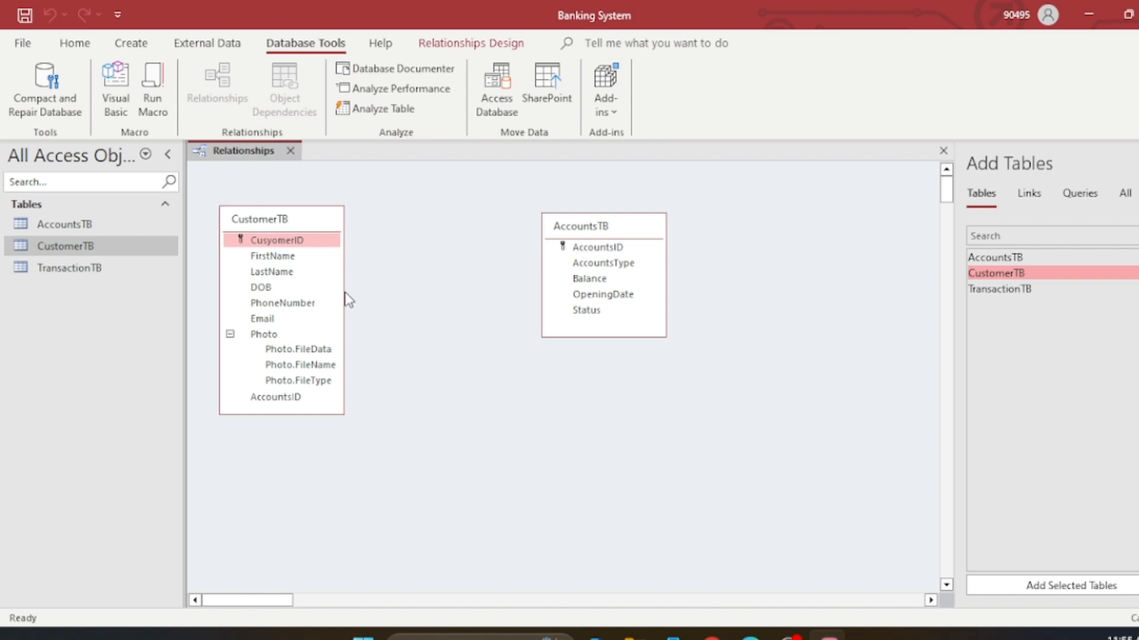
pyautogui.moveTo(343, 279); pyautogui.dragTo(357, 279)
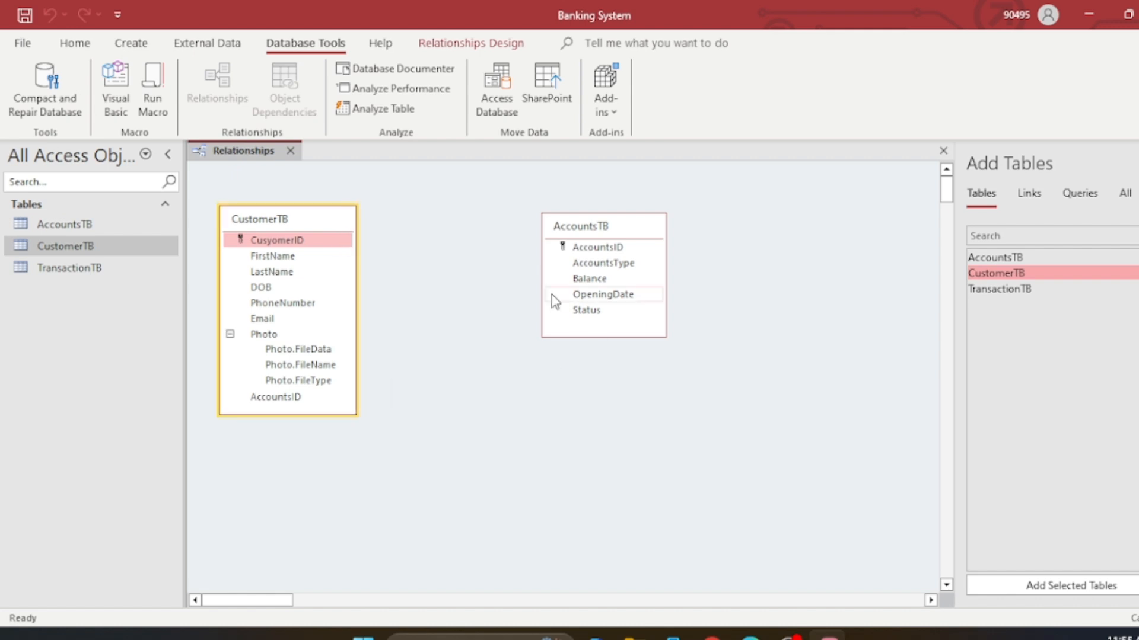
# Enlarge the AccountsTB box and shift both table boxes slightly up and to the left in the layout
pyautogui.moveTo(638, 337); pyautogui.dragTo(638, 377)
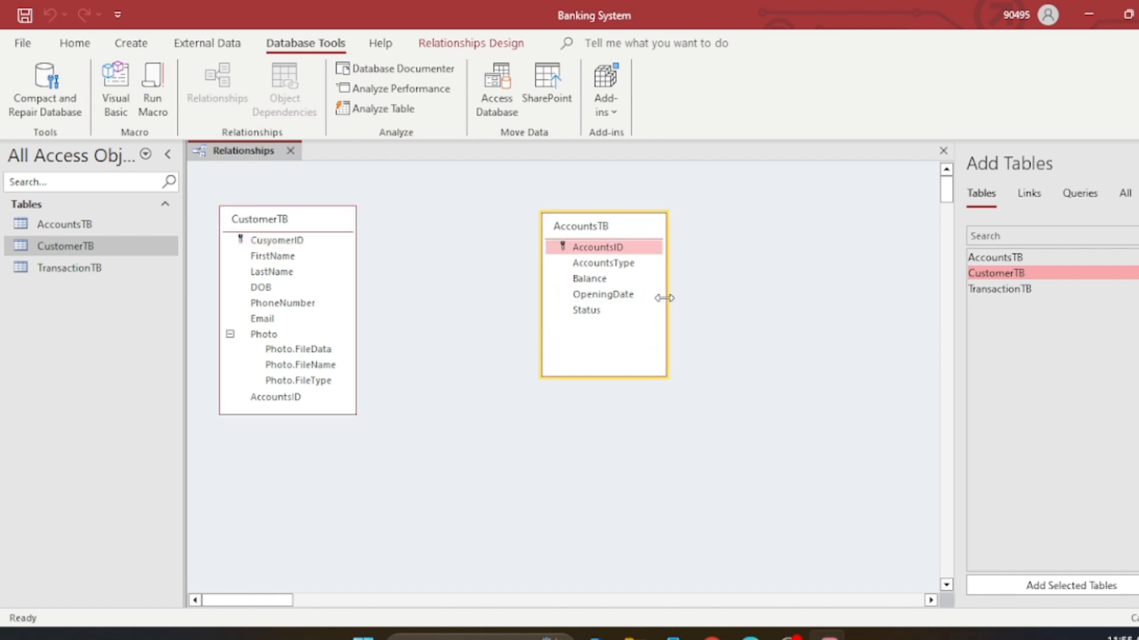
pyautogui.moveTo(664, 298); pyautogui.dragTo(683, 298)
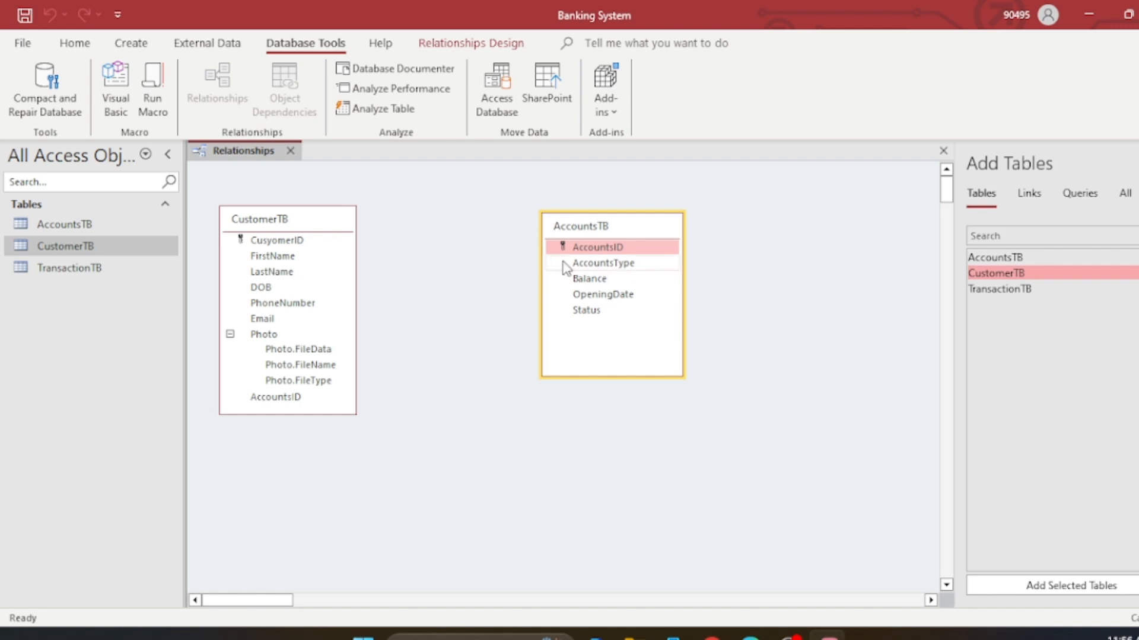
pyautogui.click(601, 251)
pyautogui.moveTo(308, 220); pyautogui.dragTo(300, 189)
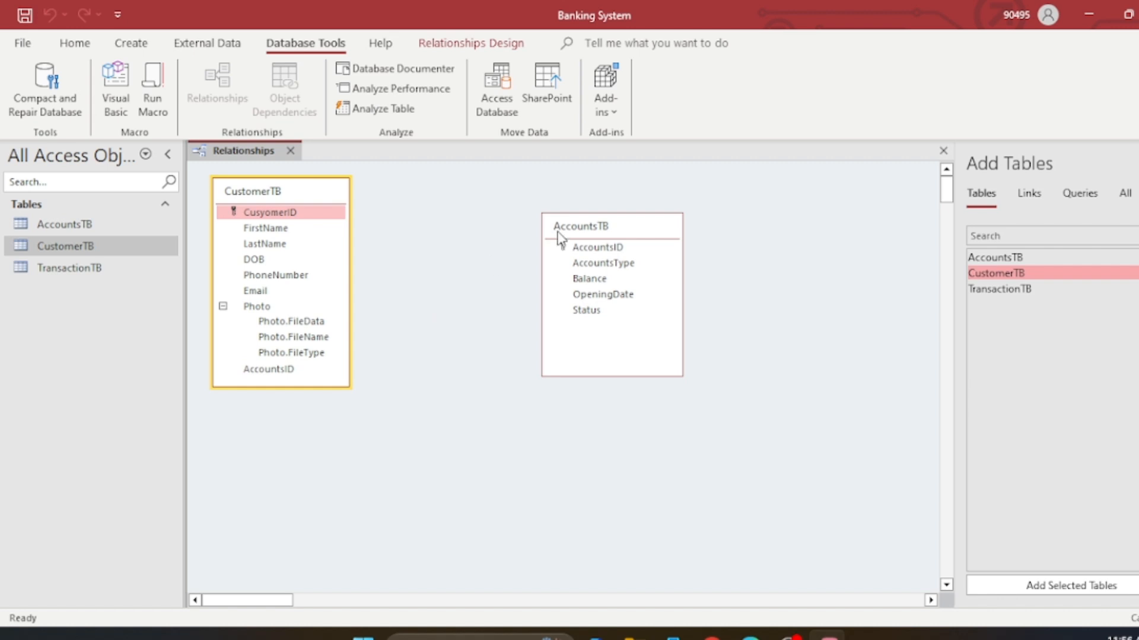
pyautogui.moveTo(628, 225); pyautogui.dragTo(573, 204)
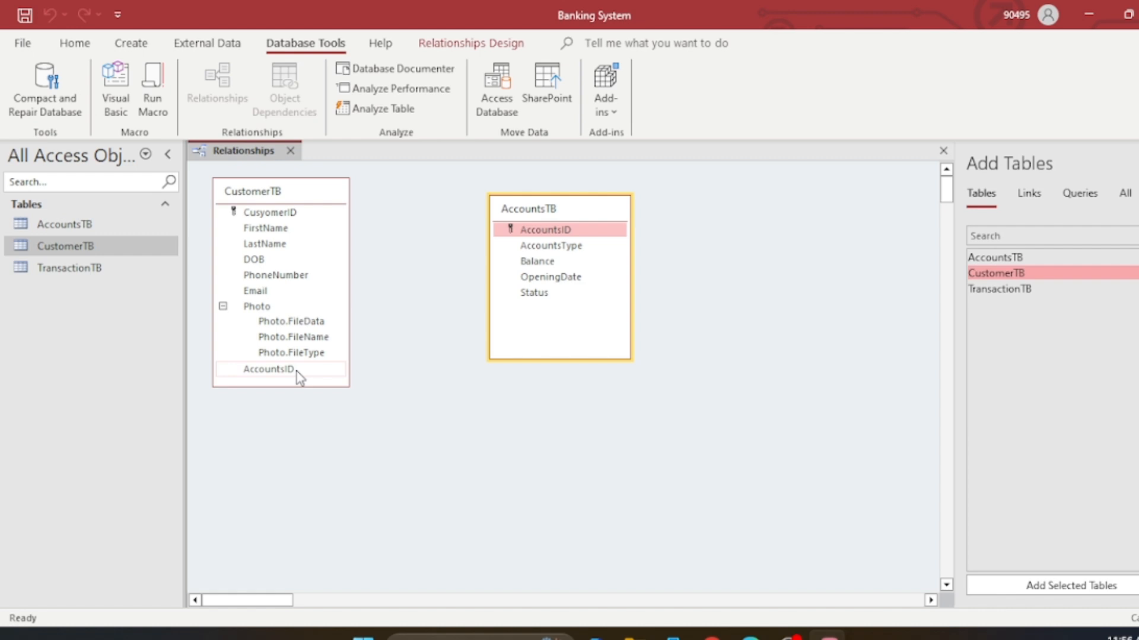
# Create a one-to-many relationship from AccountsID in AccountsTB to AccountsID in CustomerTB with referential integrity enforced
pyautogui.moveTo(300, 377)
pyautogui.mouseDown()
pyautogui.moveTo(325, 358)
pyautogui.moveTo(290, 377)
pyautogui.mouseUp()
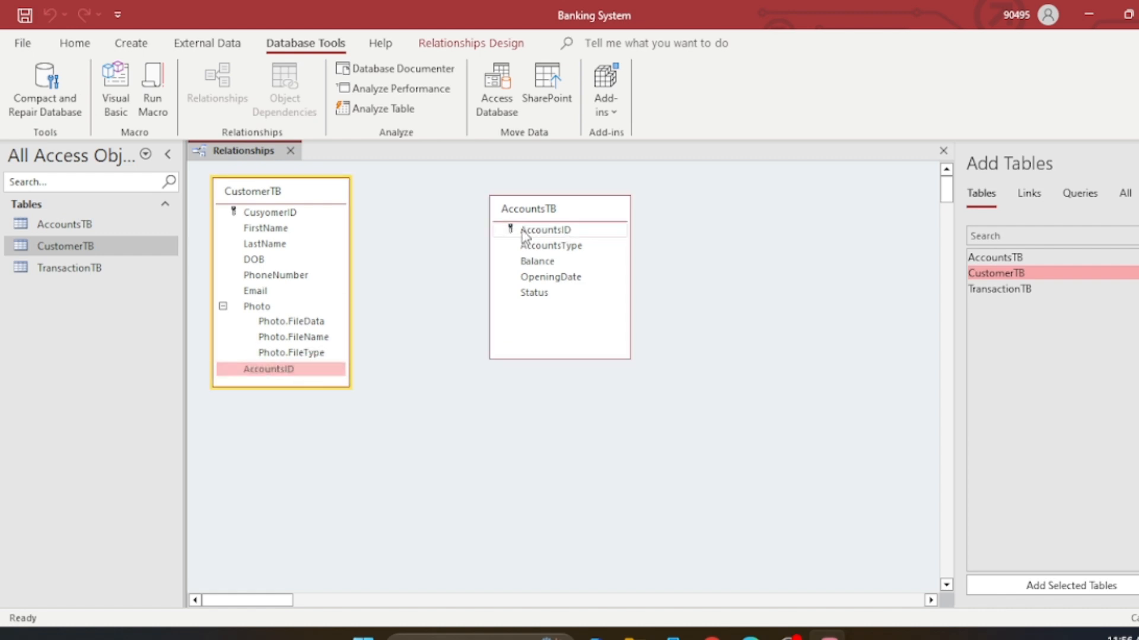
pyautogui.moveTo(521, 232); pyautogui.dragTo(283, 375)
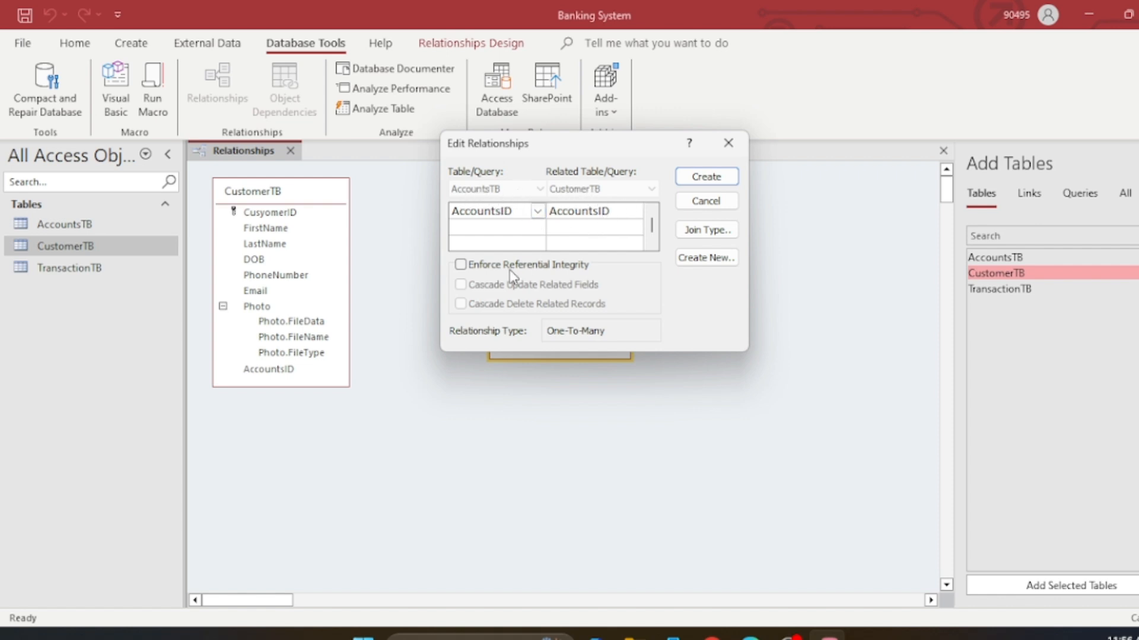
pyautogui.click(460, 265)
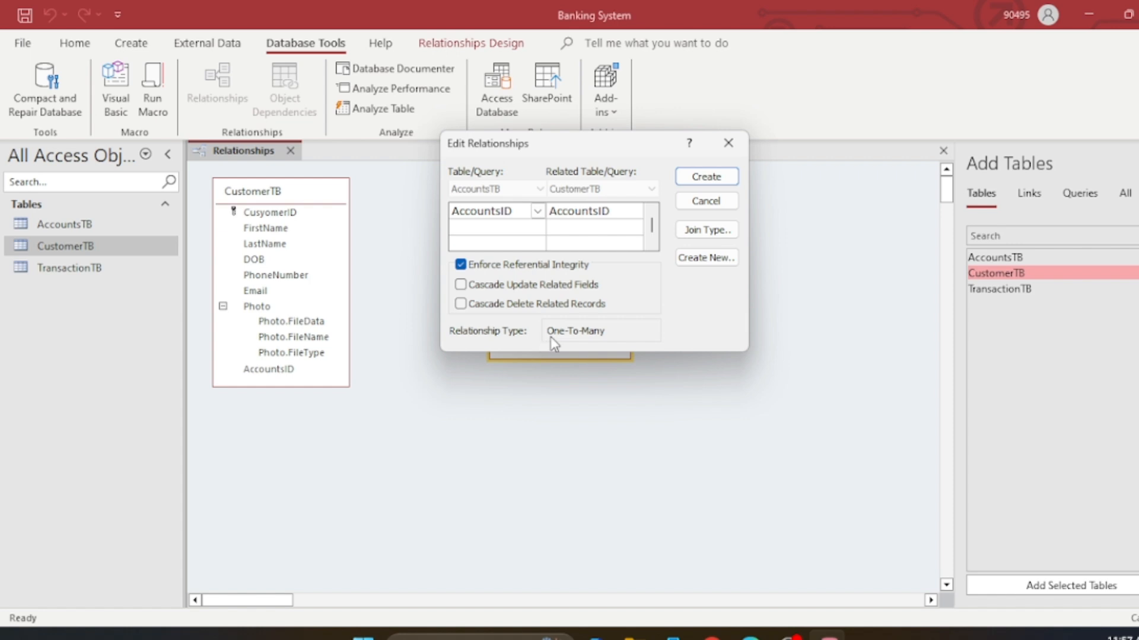
pyautogui.click(709, 178)
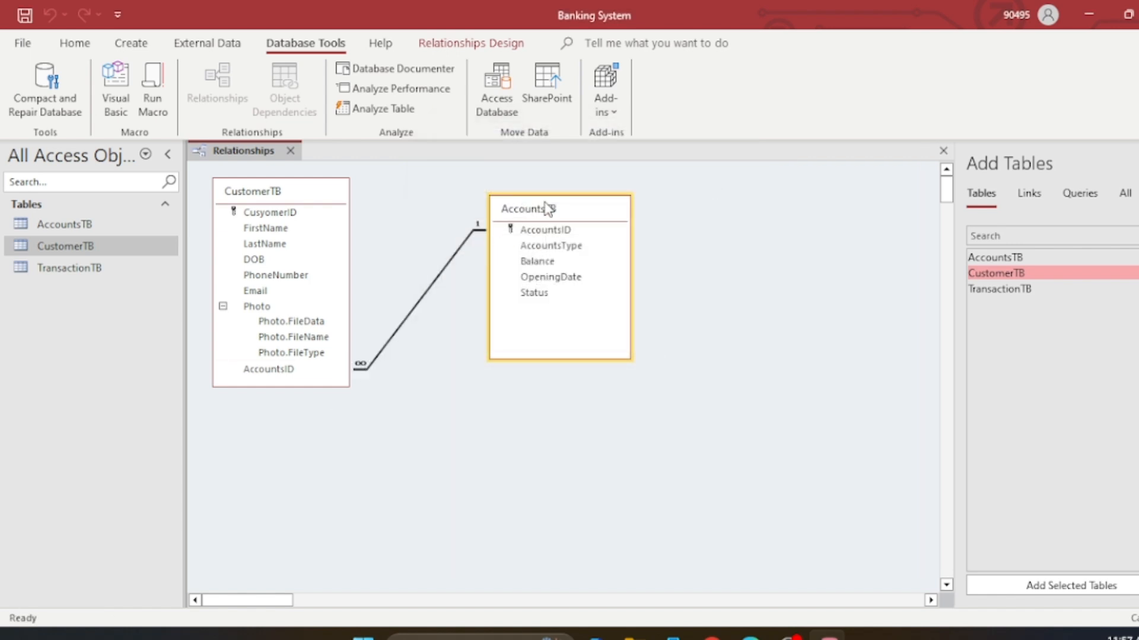
# Shift the AccountsTB box slightly right and add TransactionTB to the layout, placing it to the right of AccountsTB
pyautogui.click(578, 210)
pyautogui.moveTo(576, 204); pyautogui.dragTo(603, 199)
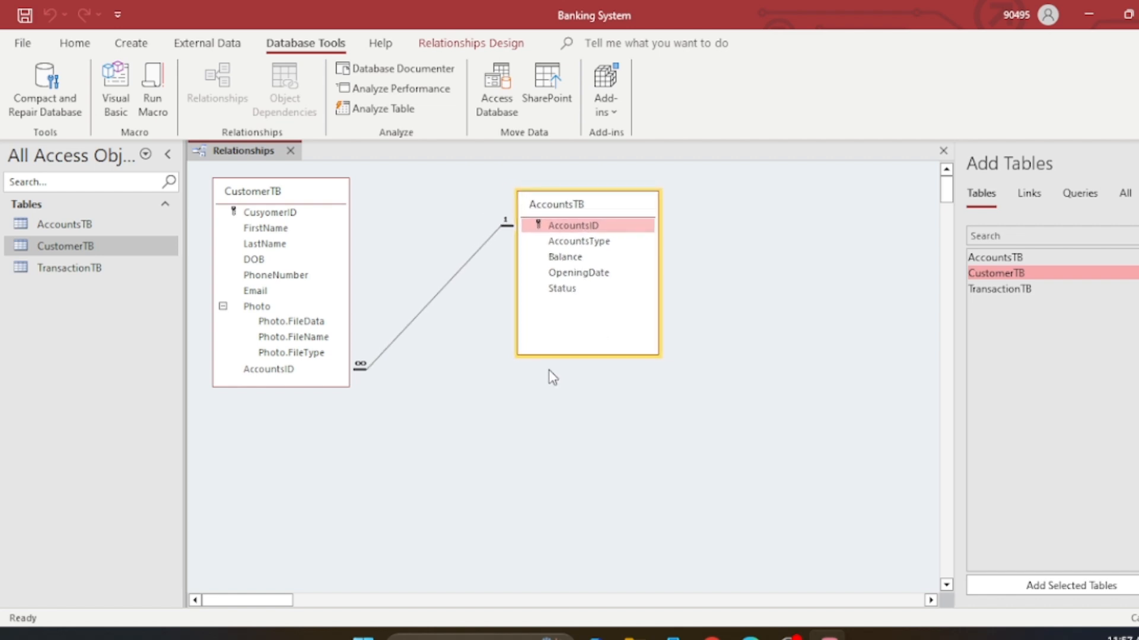
pyautogui.moveTo(1016, 290); pyautogui.dragTo(771, 379)
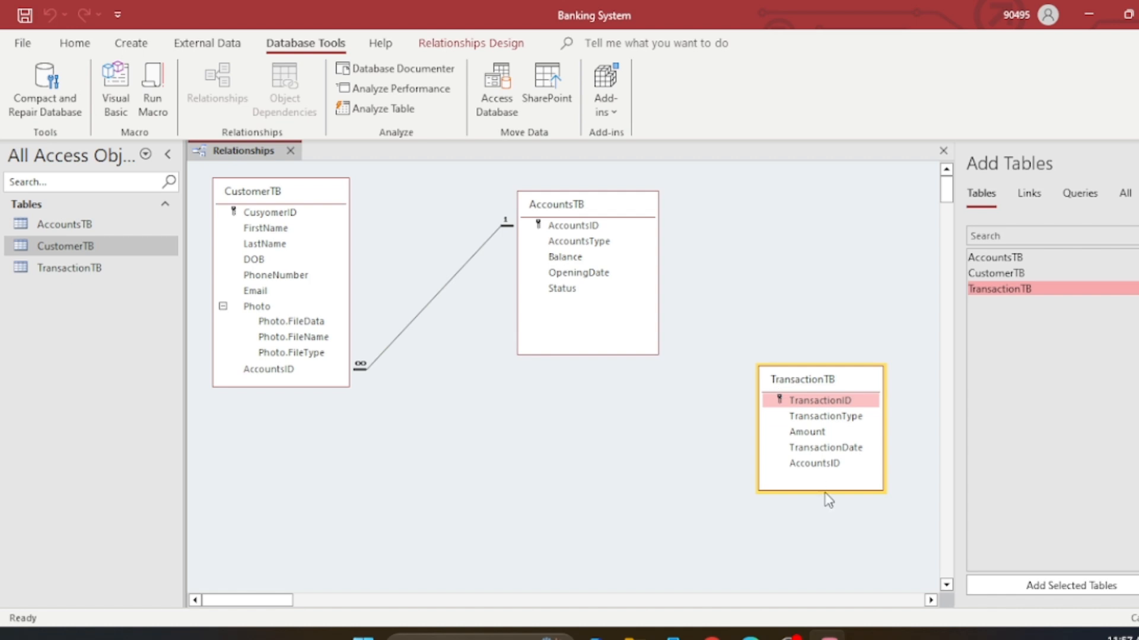
pyautogui.moveTo(826, 486)
pyautogui.mouseDown()
pyautogui.moveTo(821, 546)
pyautogui.moveTo(820, 485)
pyautogui.mouseUp()
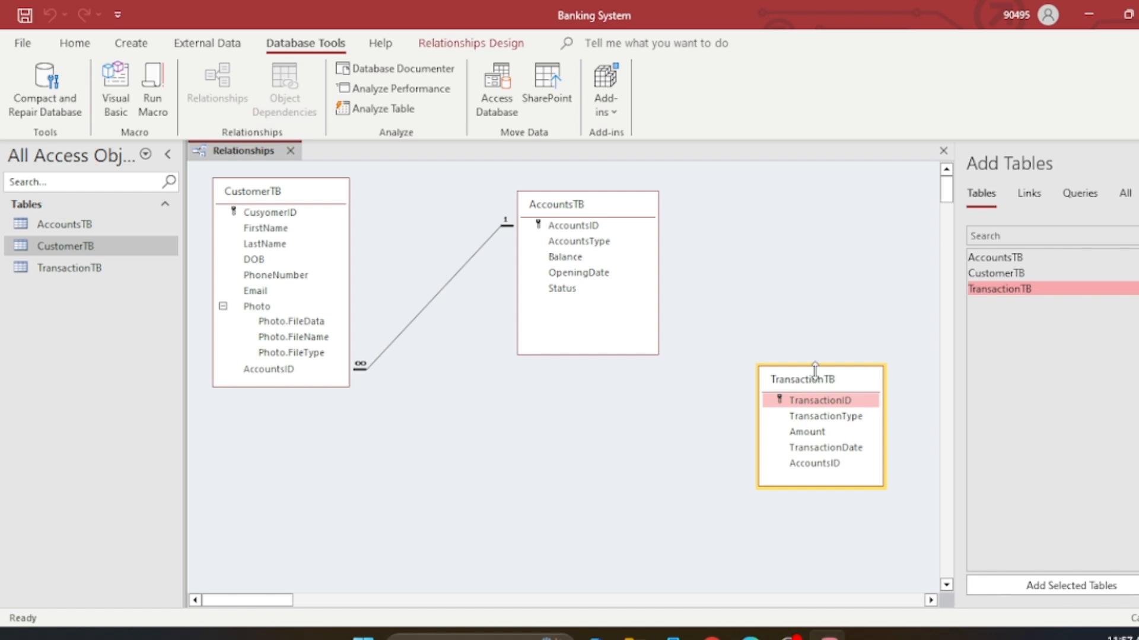
pyautogui.moveTo(818, 380); pyautogui.dragTo(838, 229)
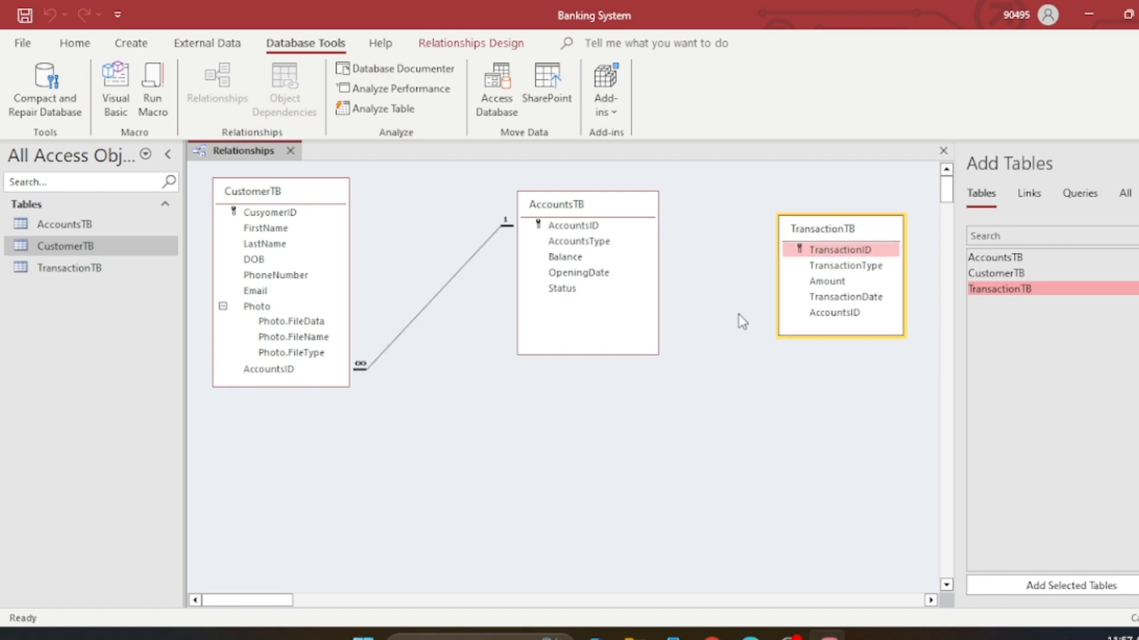
pyautogui.click(698, 291)
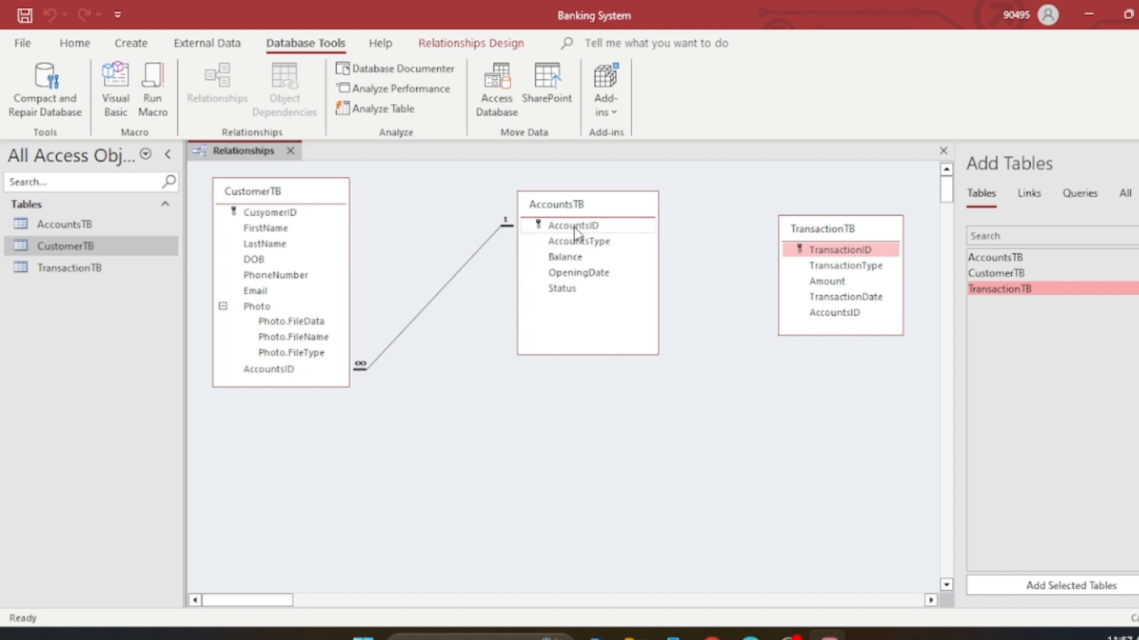
# Create a one-to-many relationship from AccountsID in AccountsTB to AccountsID in TransactionTB with referential integrity enforced
pyautogui.moveTo(574, 228); pyautogui.dragTo(812, 318)
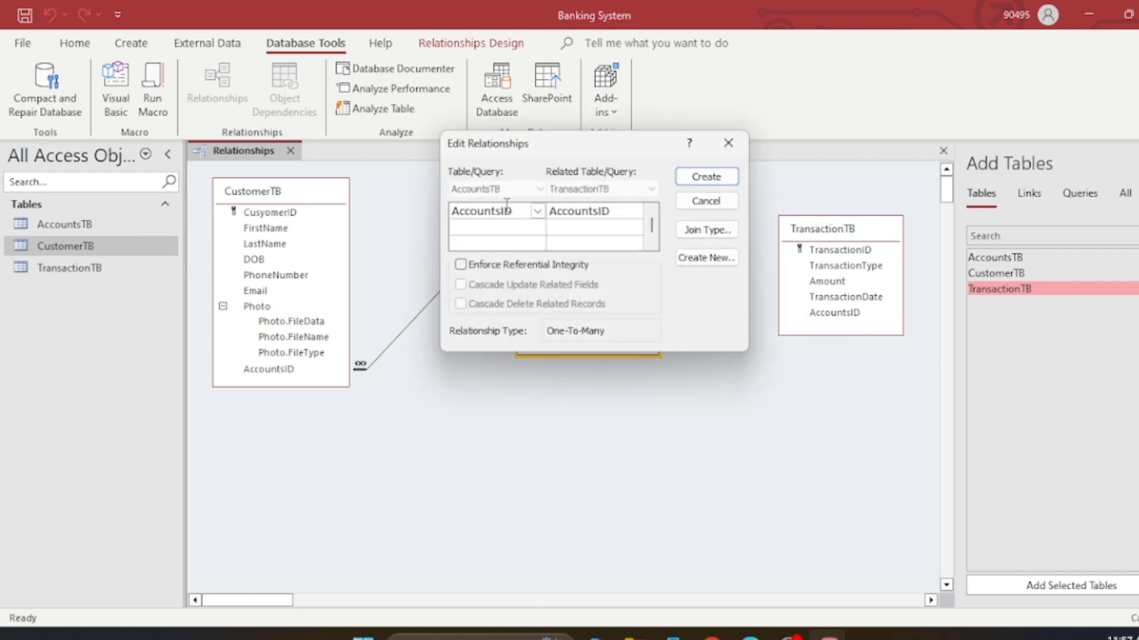
pyautogui.click(461, 265)
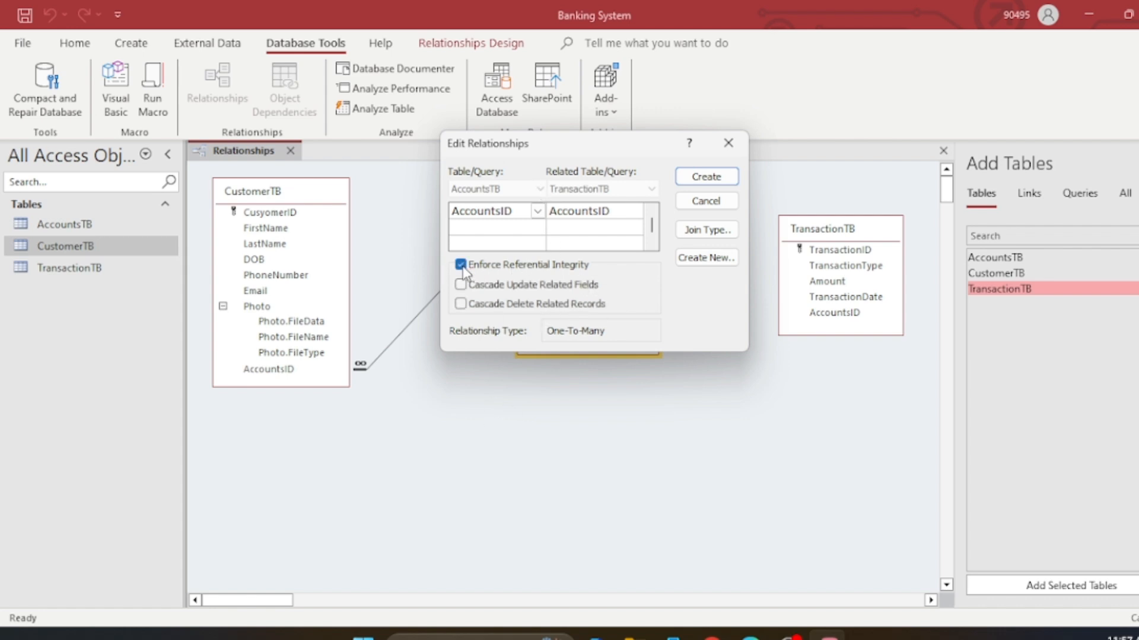
pyautogui.click(699, 183)
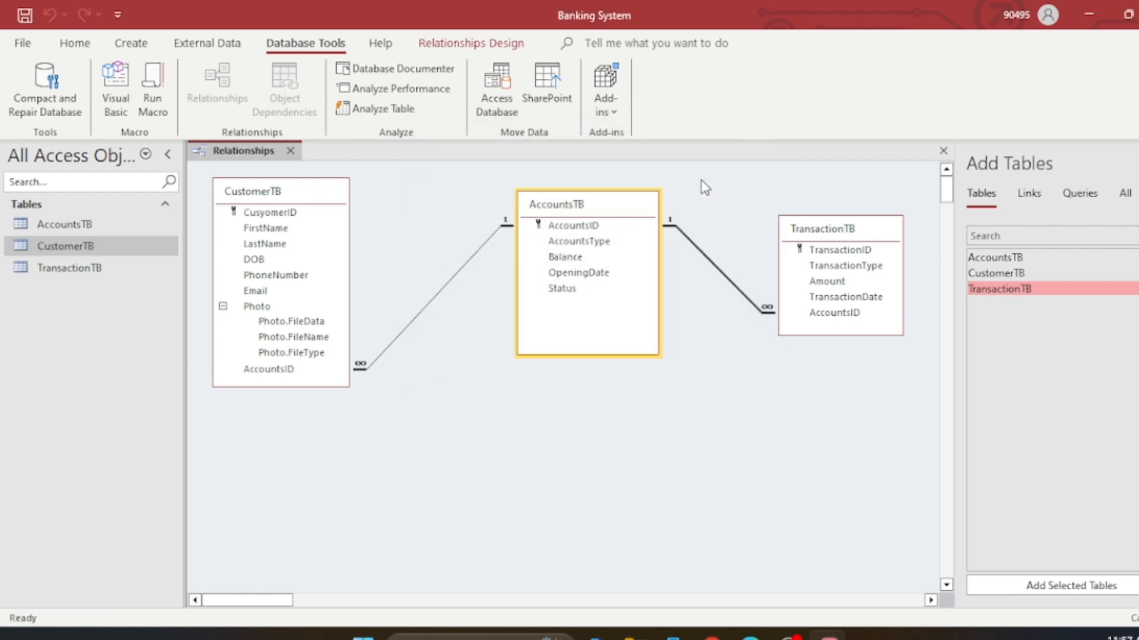
# Rearrange the CustomerTB, AccountsTB and TransactionTB boxes into a spaced row with clear relationship lines
pyautogui.moveTo(872, 232); pyautogui.dragTo(874, 348)
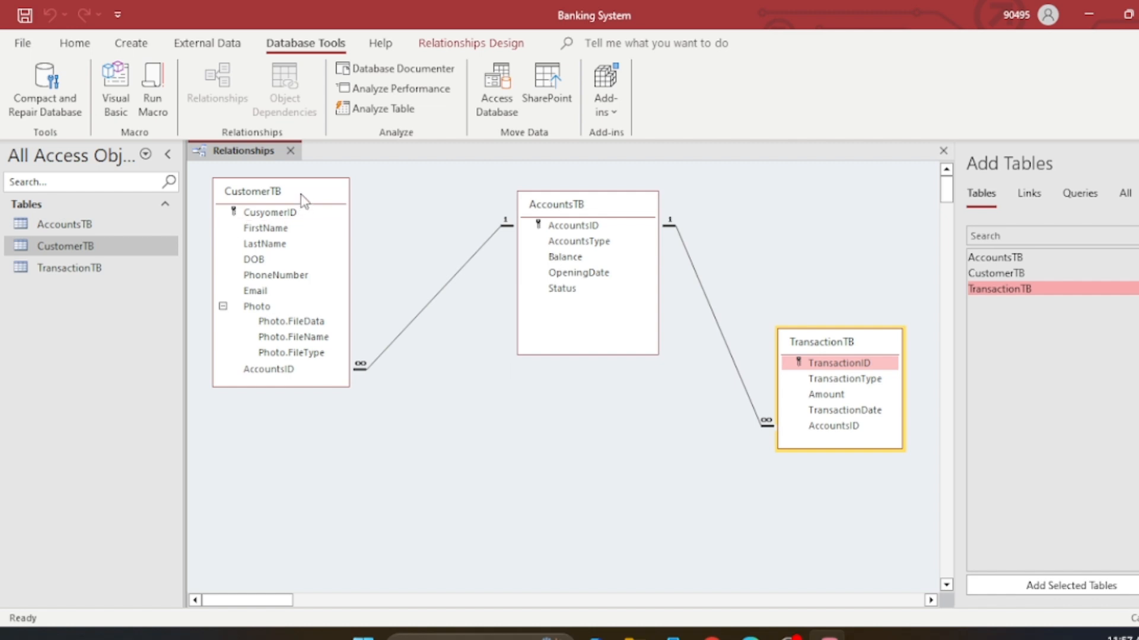
pyautogui.moveTo(304, 200)
pyautogui.mouseDown()
pyautogui.moveTo(297, 308)
pyautogui.moveTo(310, 317)
pyautogui.moveTo(319, 205)
pyautogui.mouseUp()
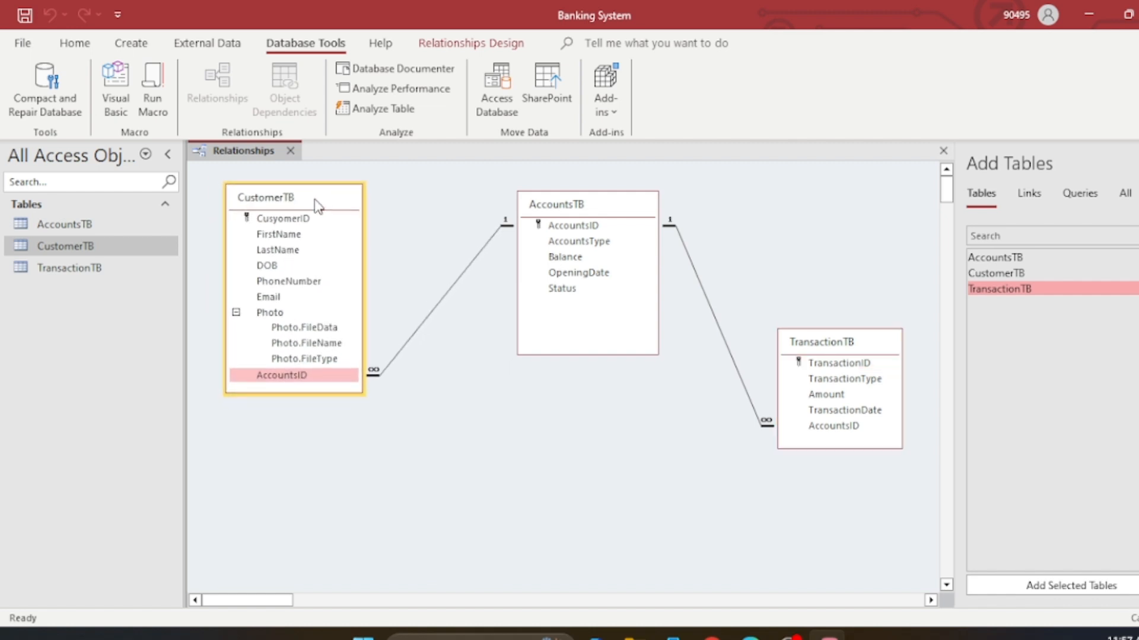
pyautogui.moveTo(867, 343); pyautogui.dragTo(880, 242)
pyautogui.moveTo(625, 209)
pyautogui.mouseDown()
pyautogui.moveTo(621, 283)
pyautogui.moveTo(621, 220)
pyautogui.mouseUp()
pyautogui.click(716, 524)
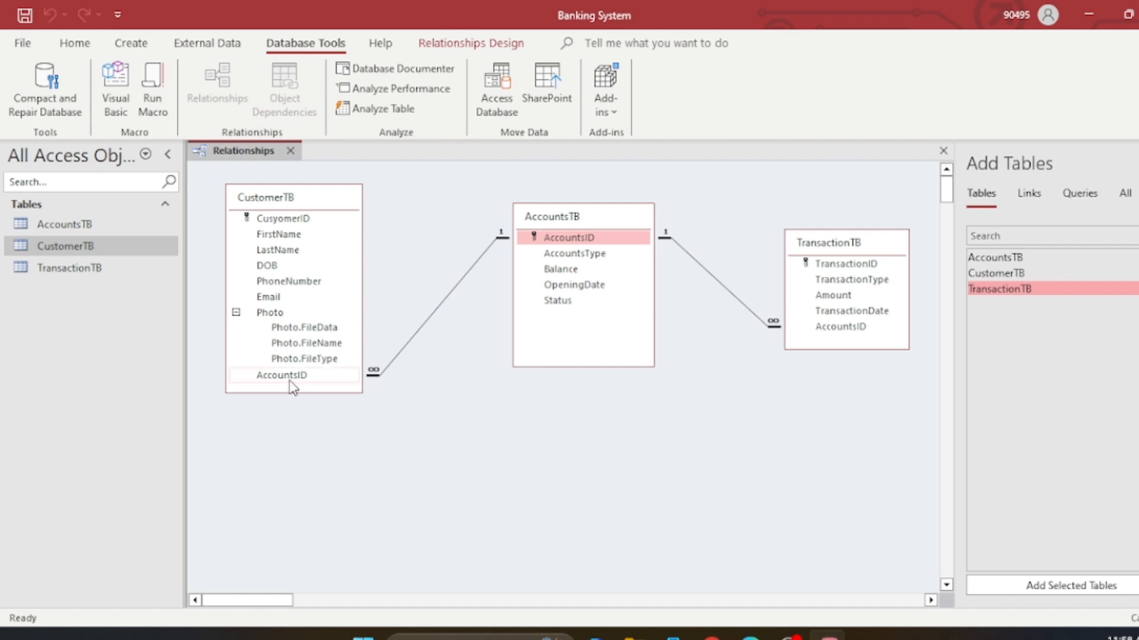
# Start the Form Wizard and move its dialog slightly left over the relationship layout
pyautogui.click(77, 48)
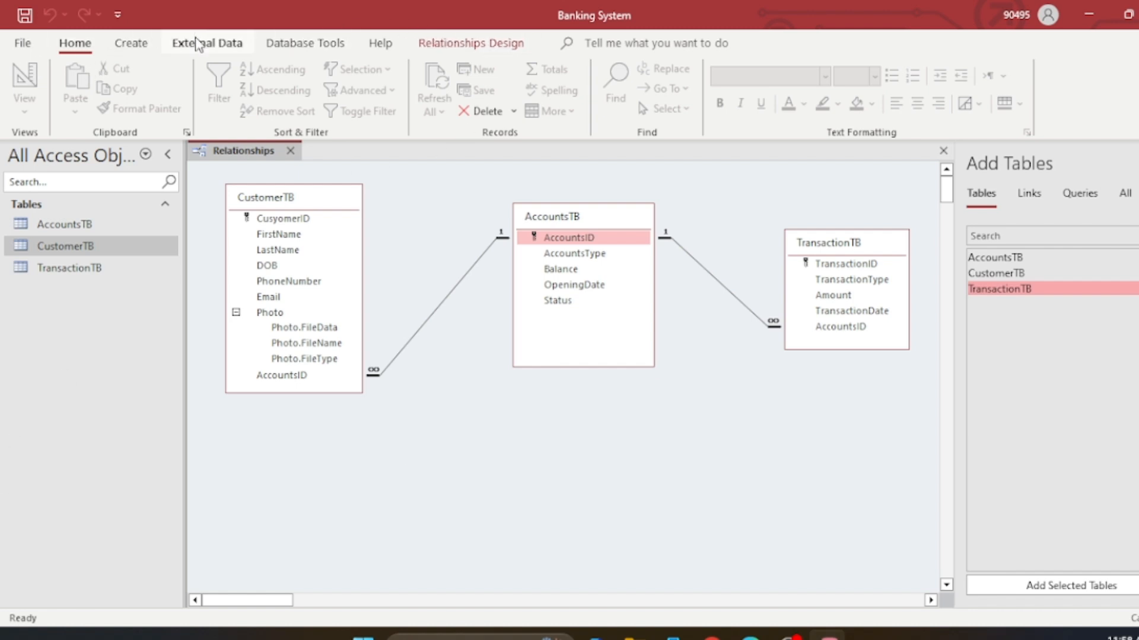
pyautogui.click(127, 47)
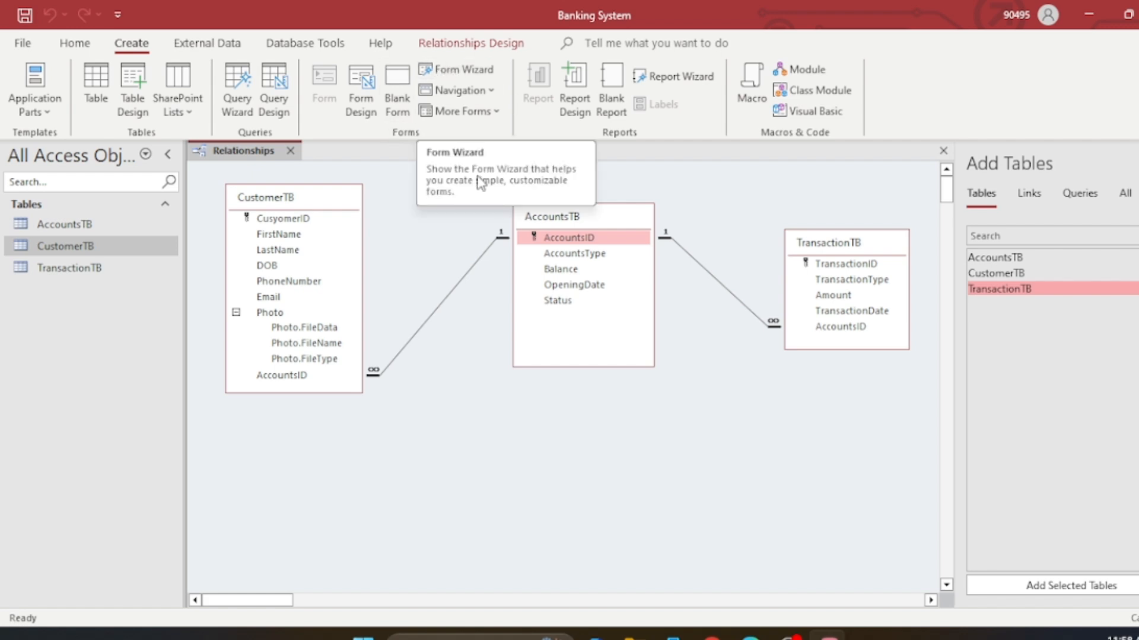
pyautogui.click(457, 72)
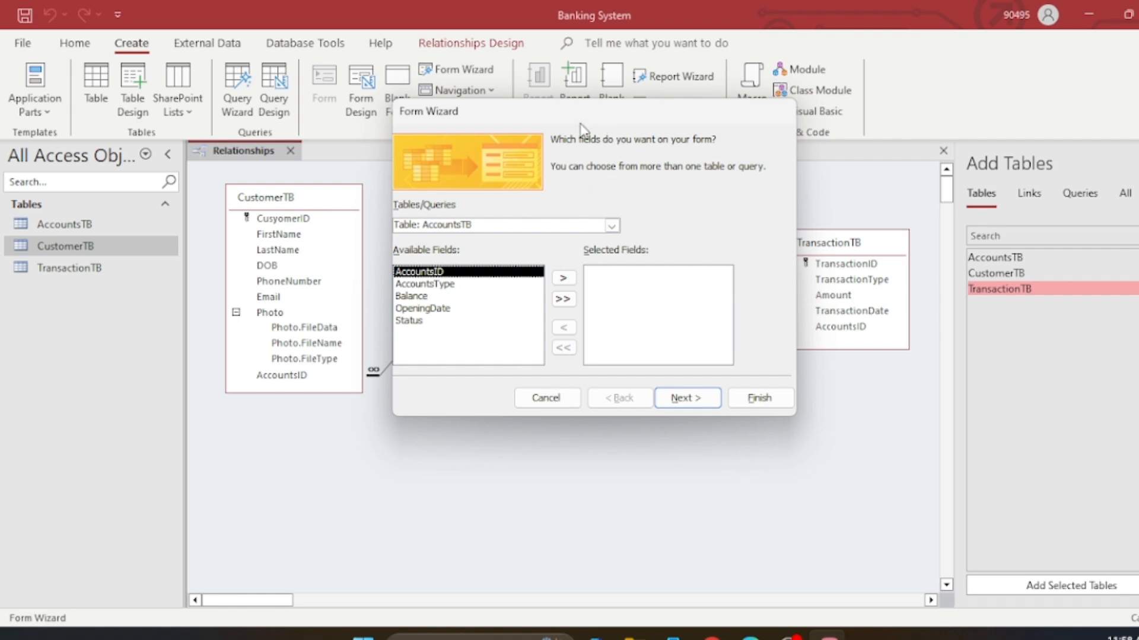
pyautogui.moveTo(581, 125); pyautogui.dragTo(492, 121)
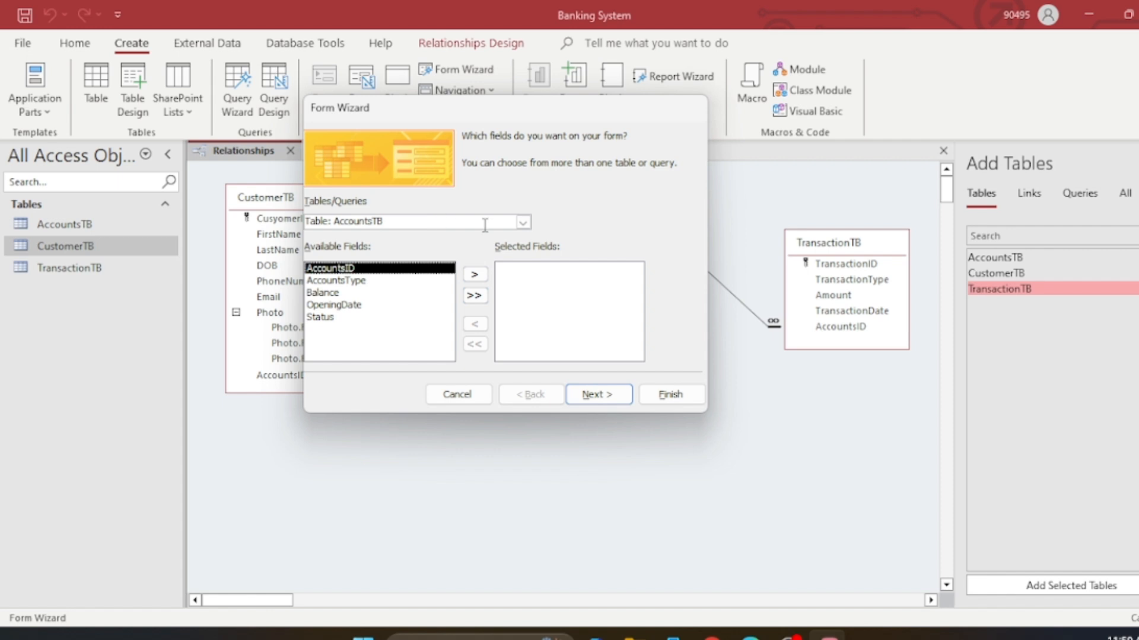
# Add all AccountsTB fields, from AccountsID to Status, to the form's selected fields
pyautogui.click(523, 222)
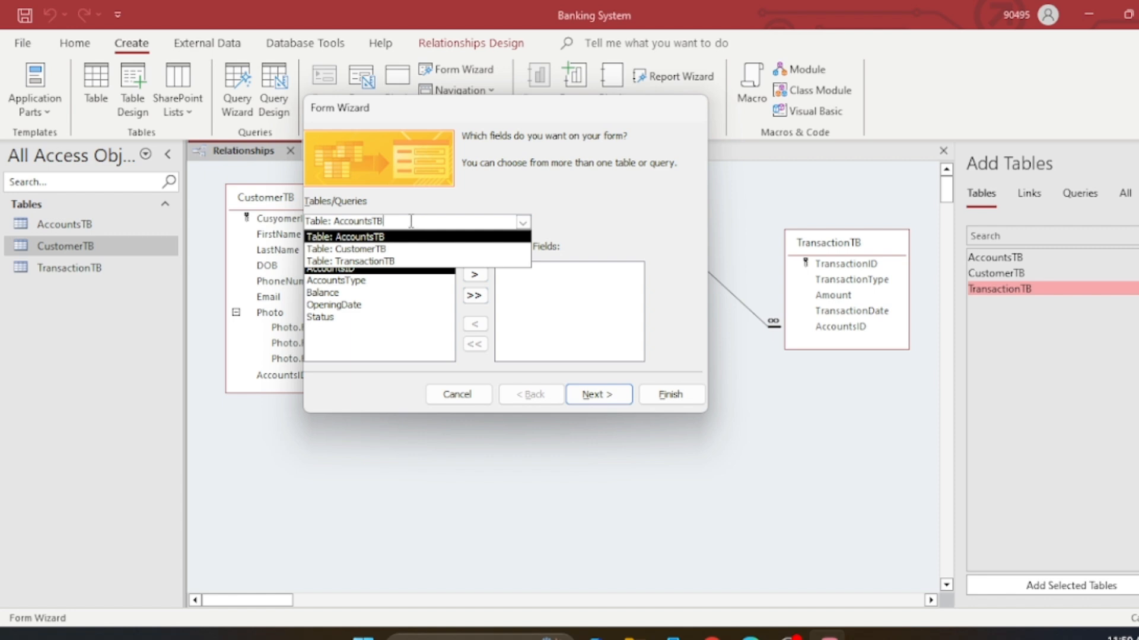
pyautogui.click(593, 213)
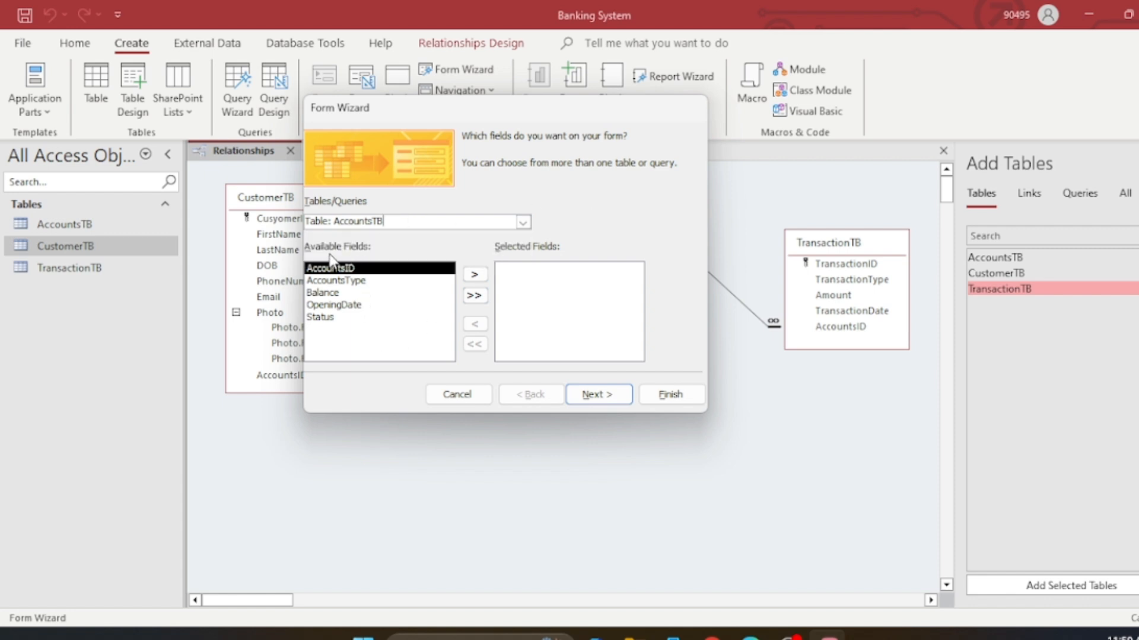
pyautogui.click(475, 276)
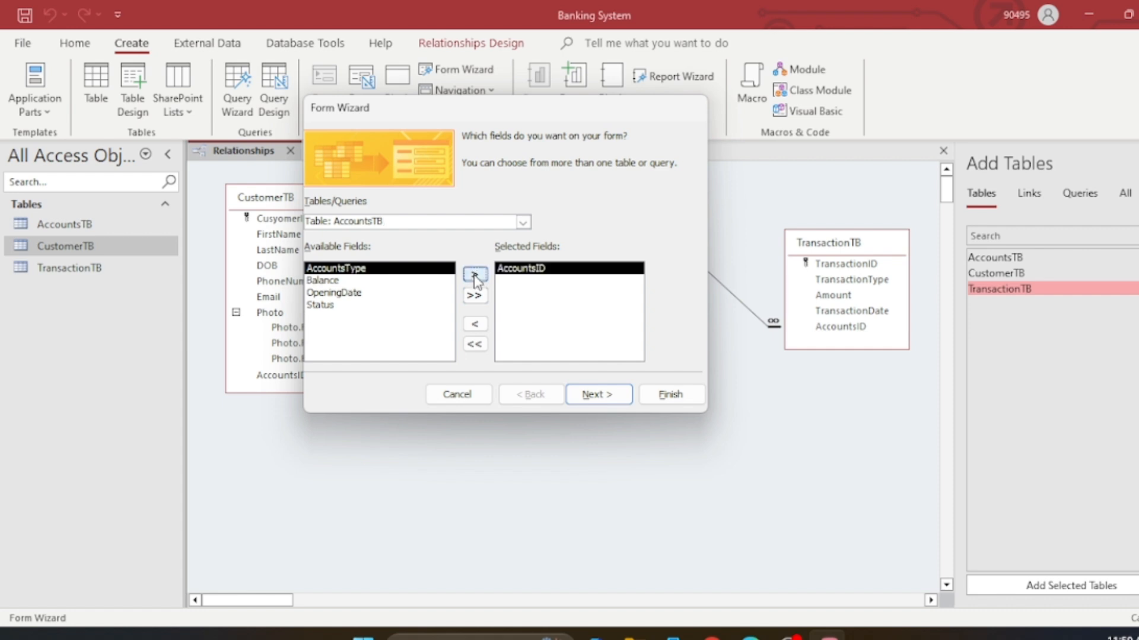
pyautogui.click(474, 297)
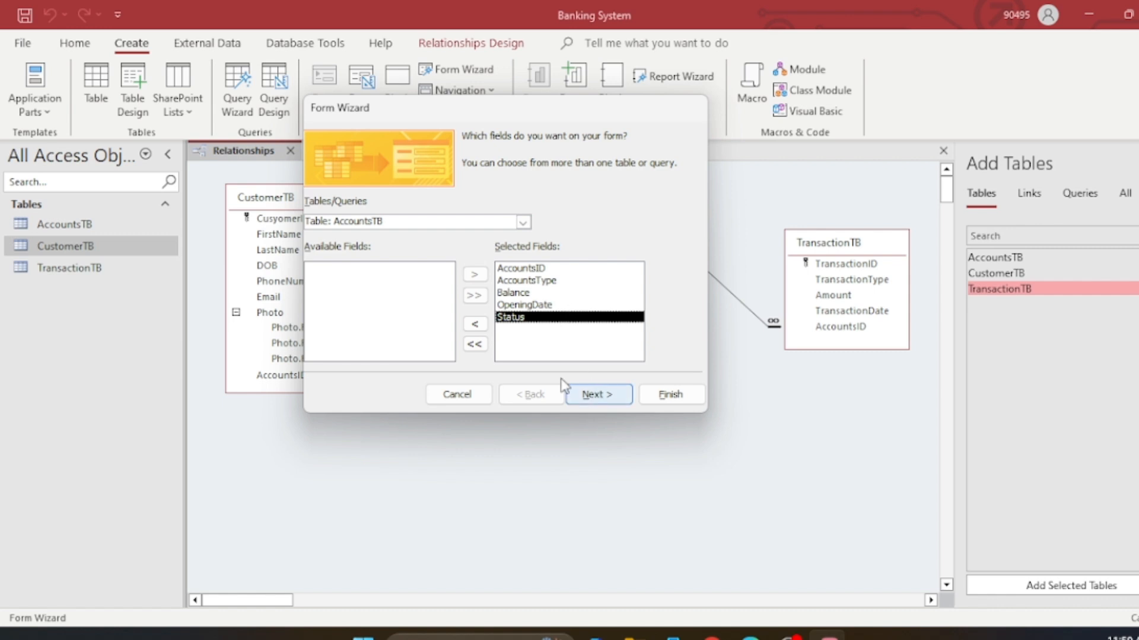
# Add CusyomerID, FirstName, LastName, DOB, PhoneNumber and Email from CustomerTB to the form's selected fields
pyautogui.click(523, 222)
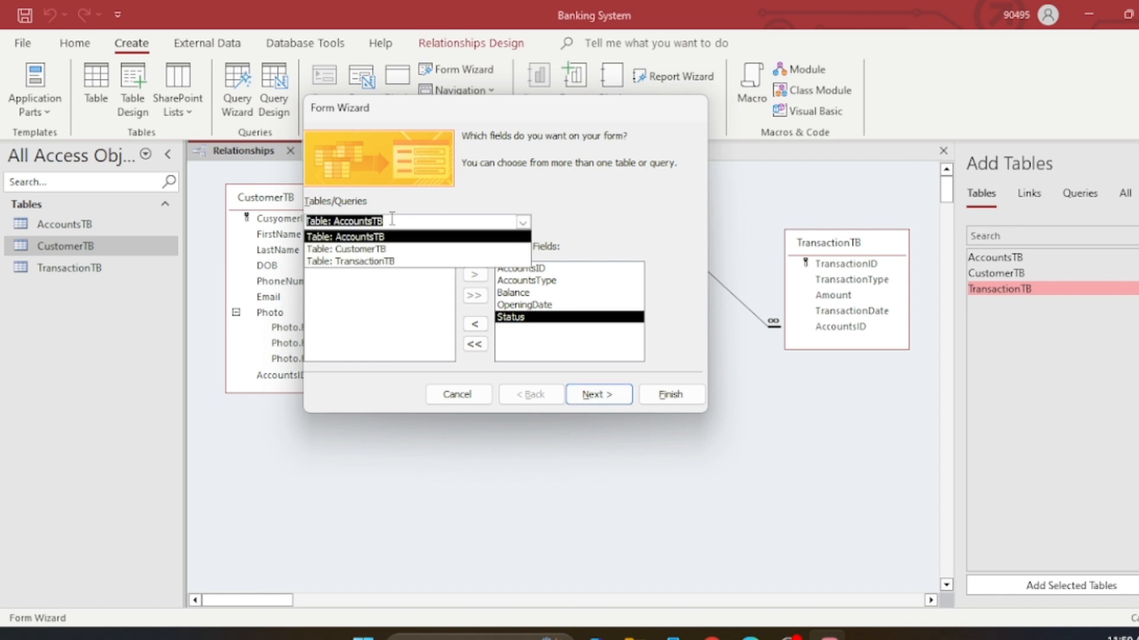
pyautogui.click(359, 250)
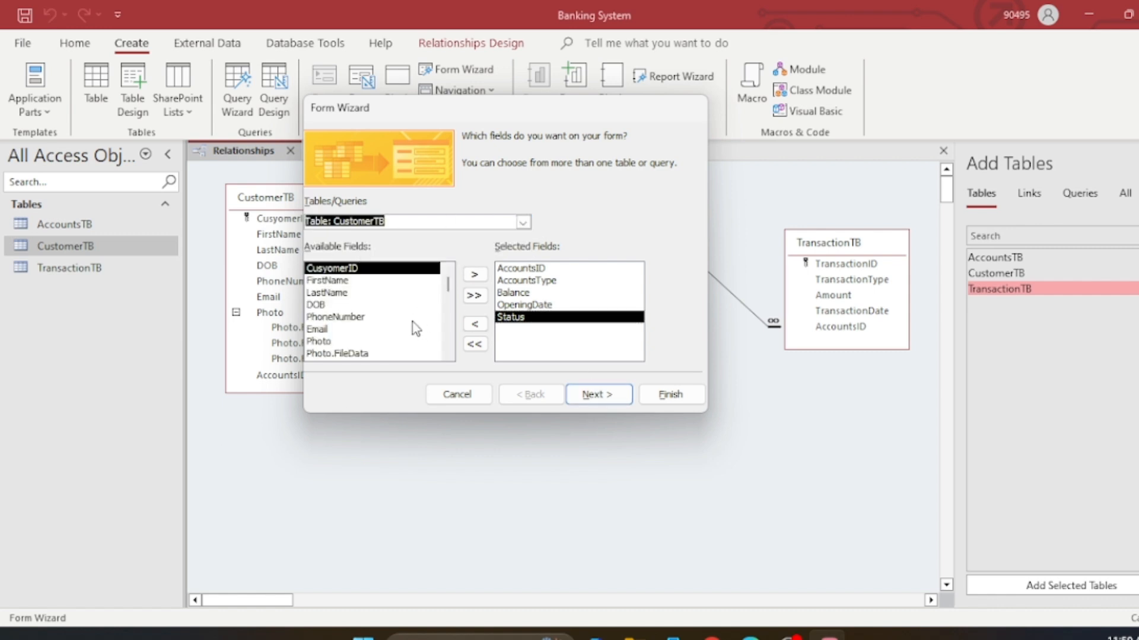
pyautogui.click(448, 285)
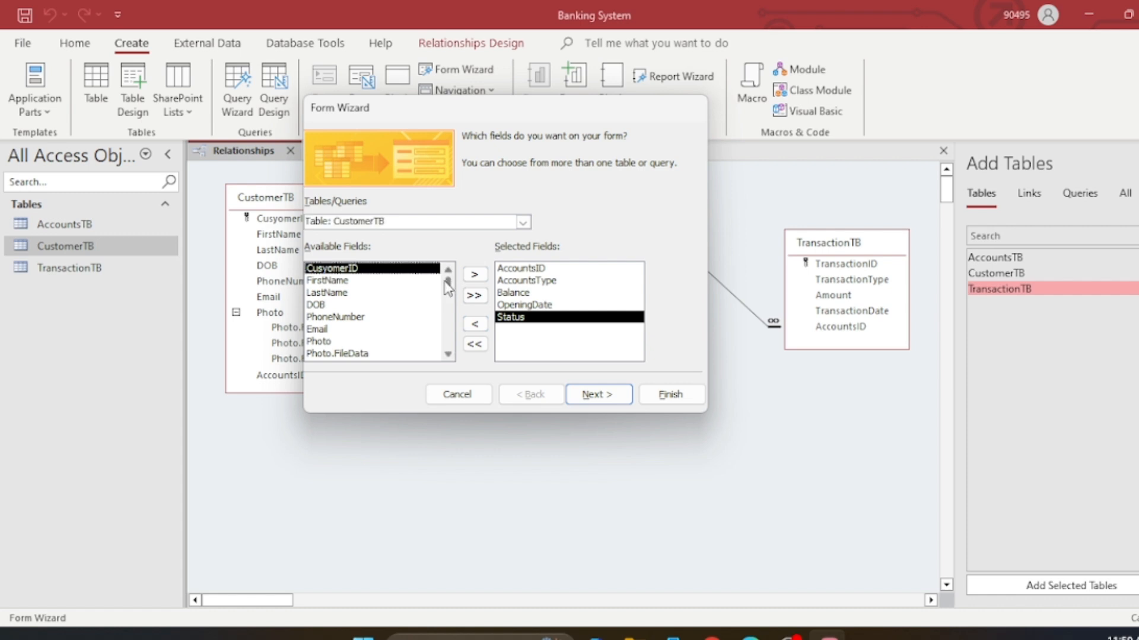
pyautogui.click(478, 277)
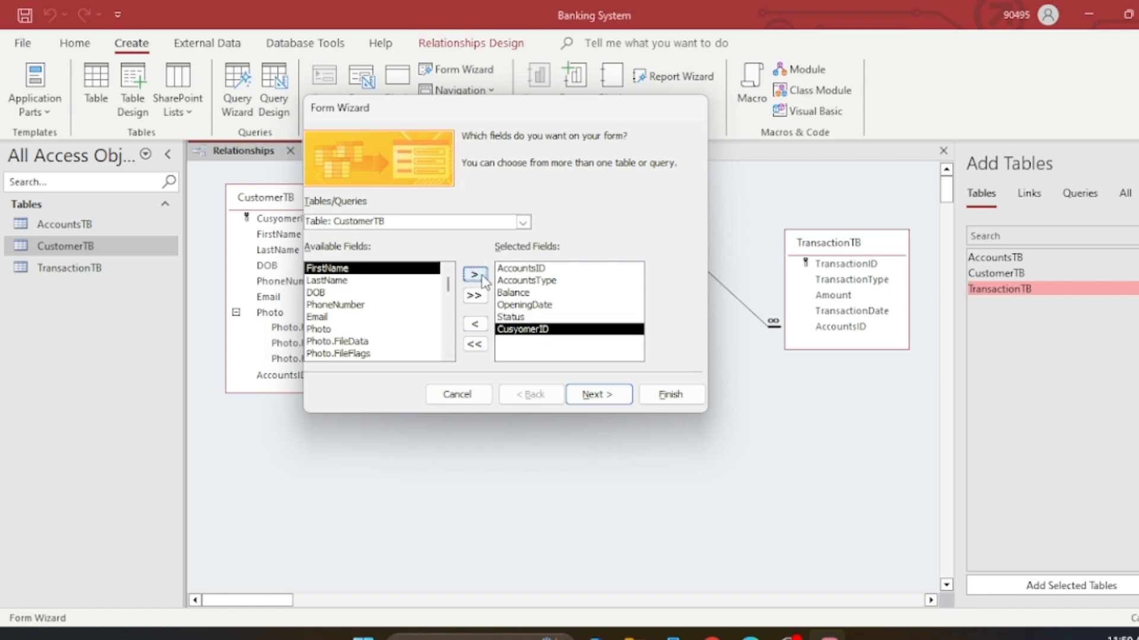
pyautogui.click(482, 277)
pyautogui.click(478, 277)
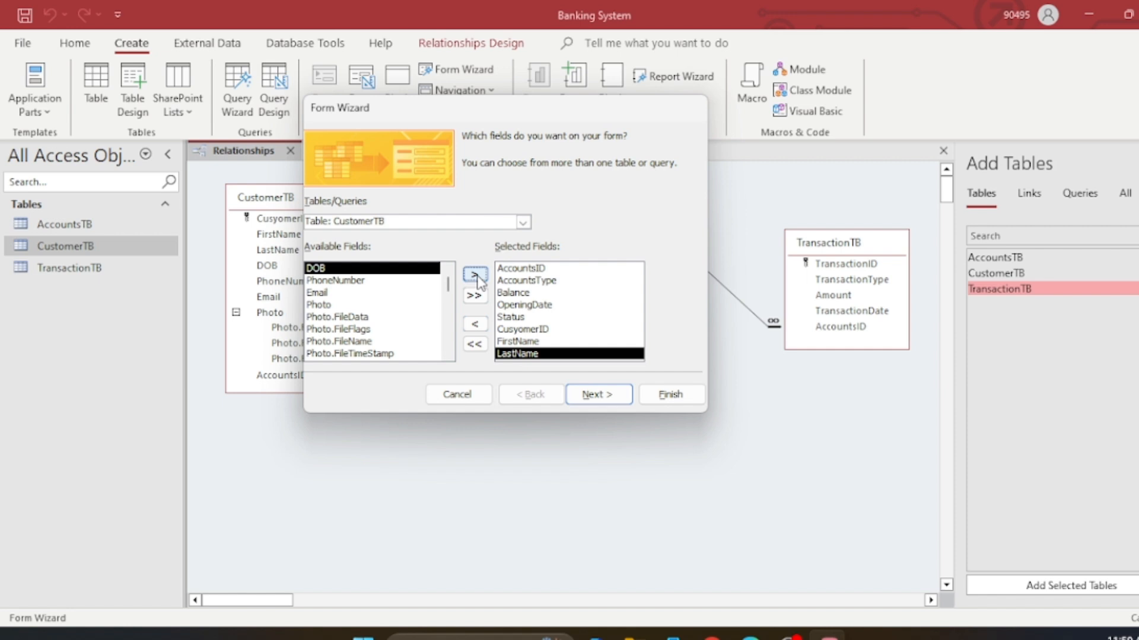
pyautogui.click(478, 277)
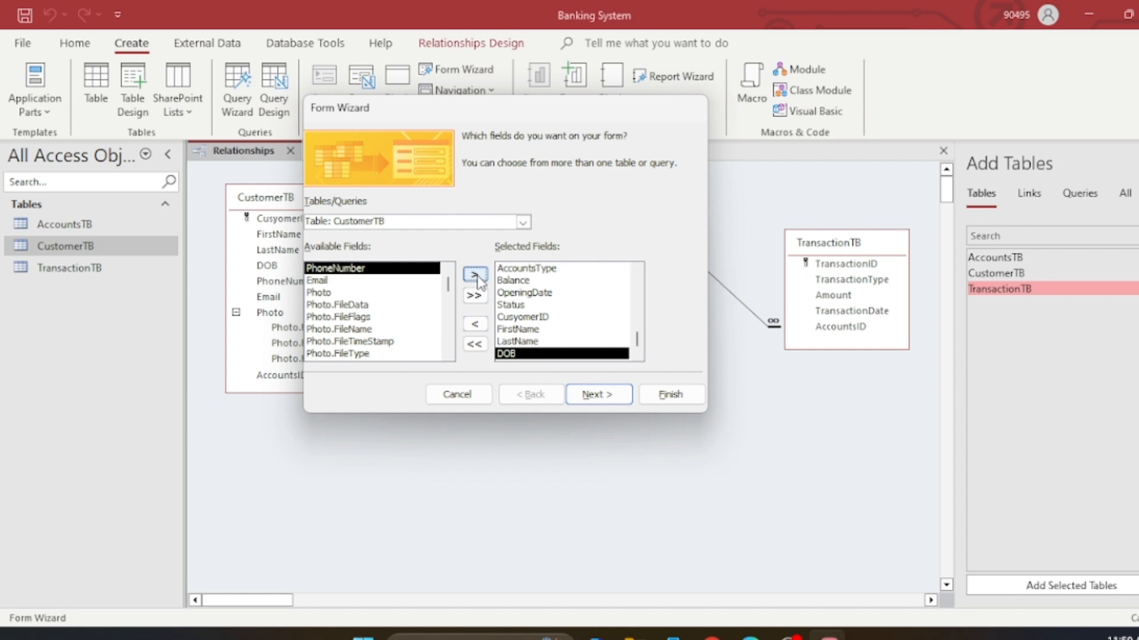
pyautogui.click(478, 277)
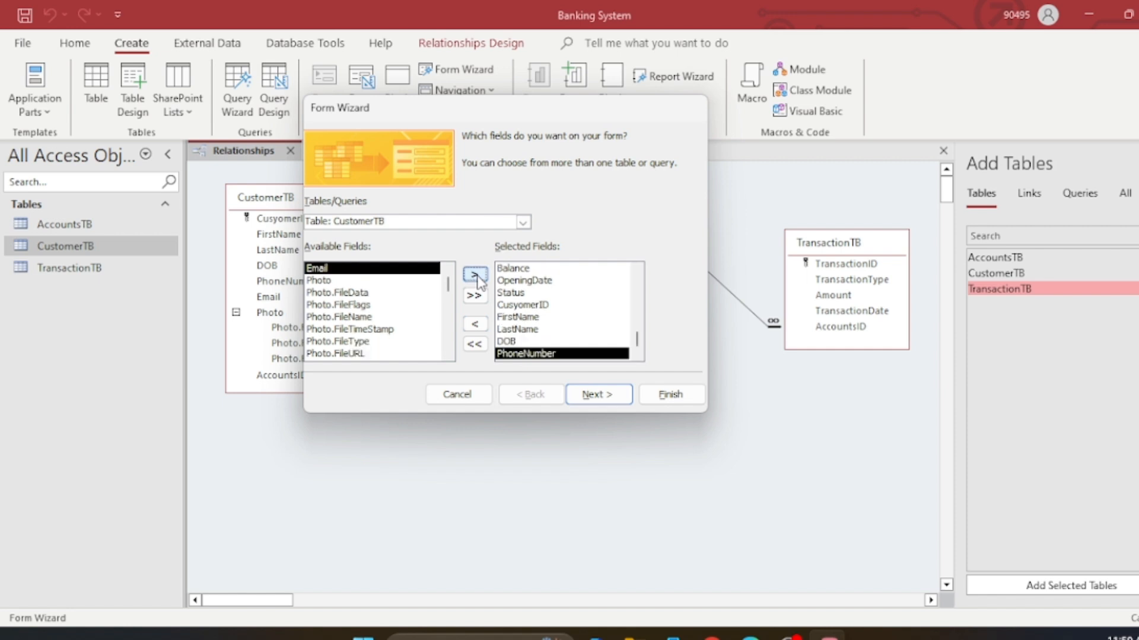
pyautogui.click(478, 277)
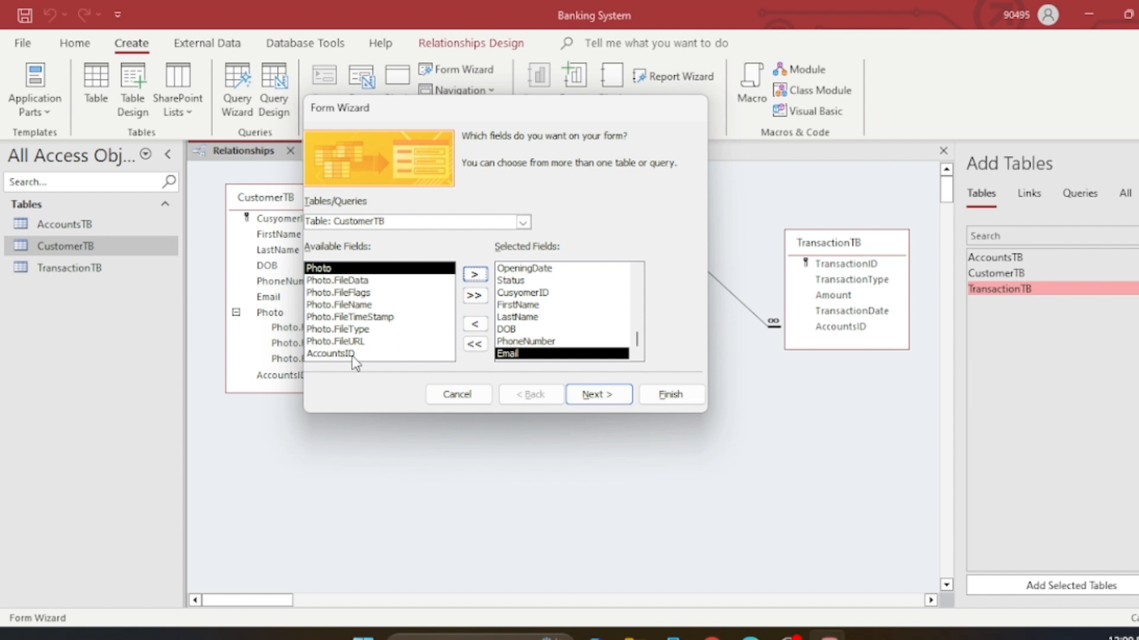
# Add CustomerTB's Photo.FileData to the form's selected fields and review the selection
pyautogui.click(636, 355)
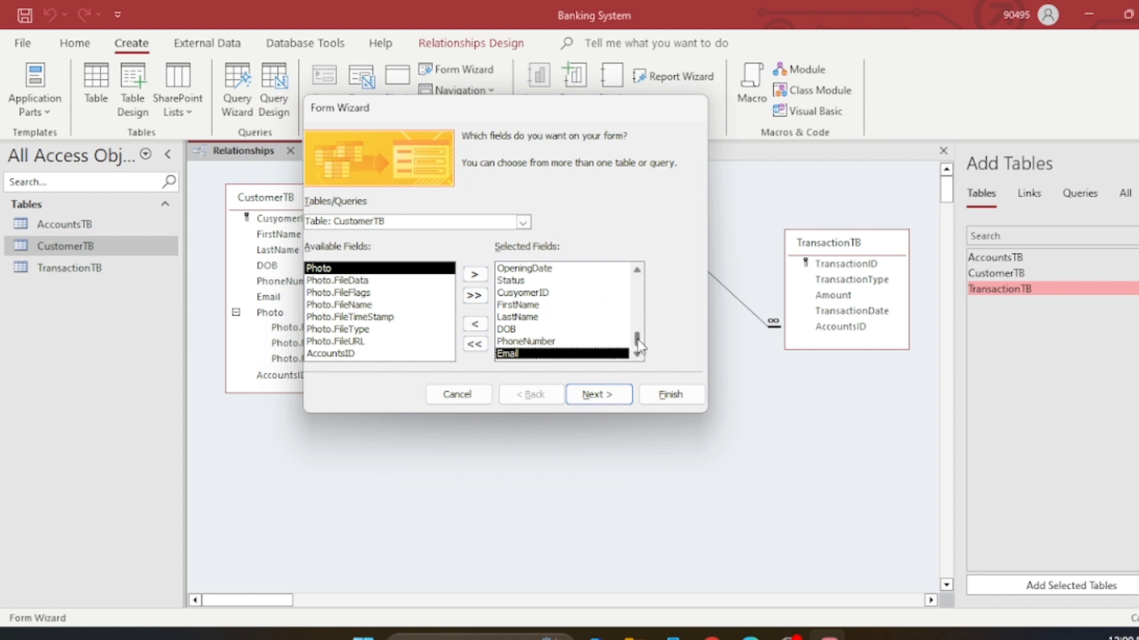
pyautogui.moveTo(636, 339); pyautogui.dragTo(635, 287)
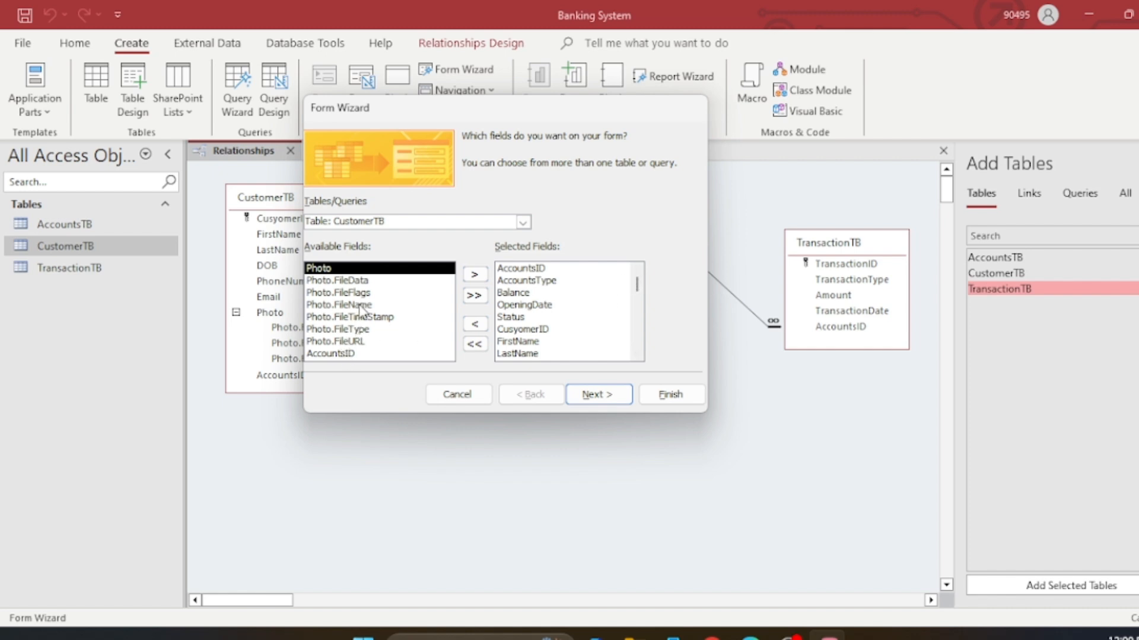
pyautogui.click(360, 283)
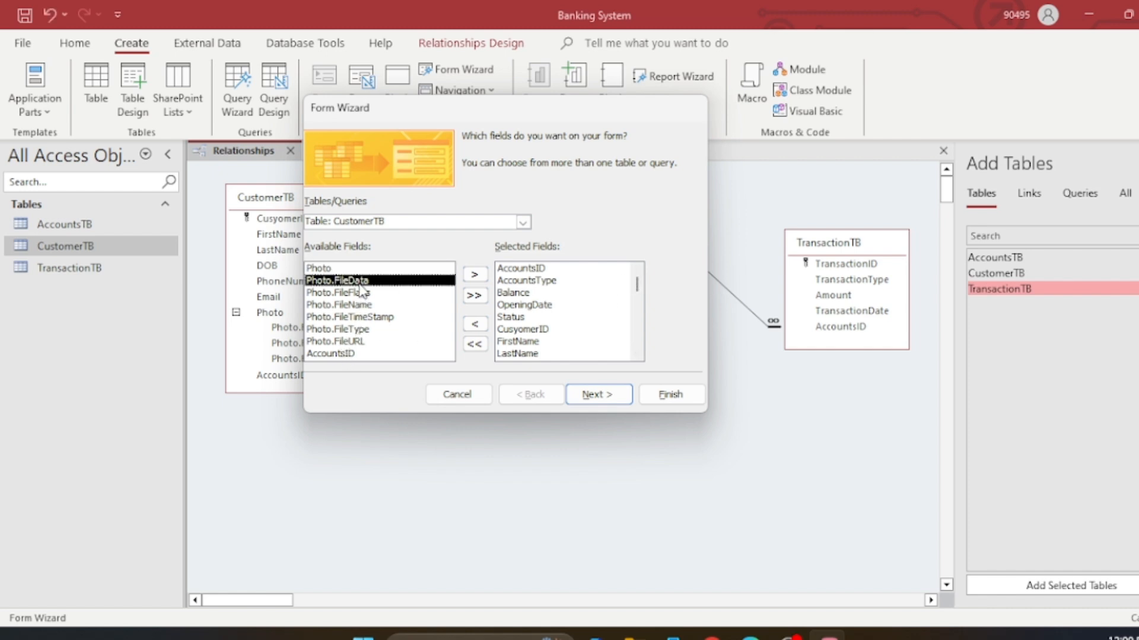
pyautogui.click(471, 276)
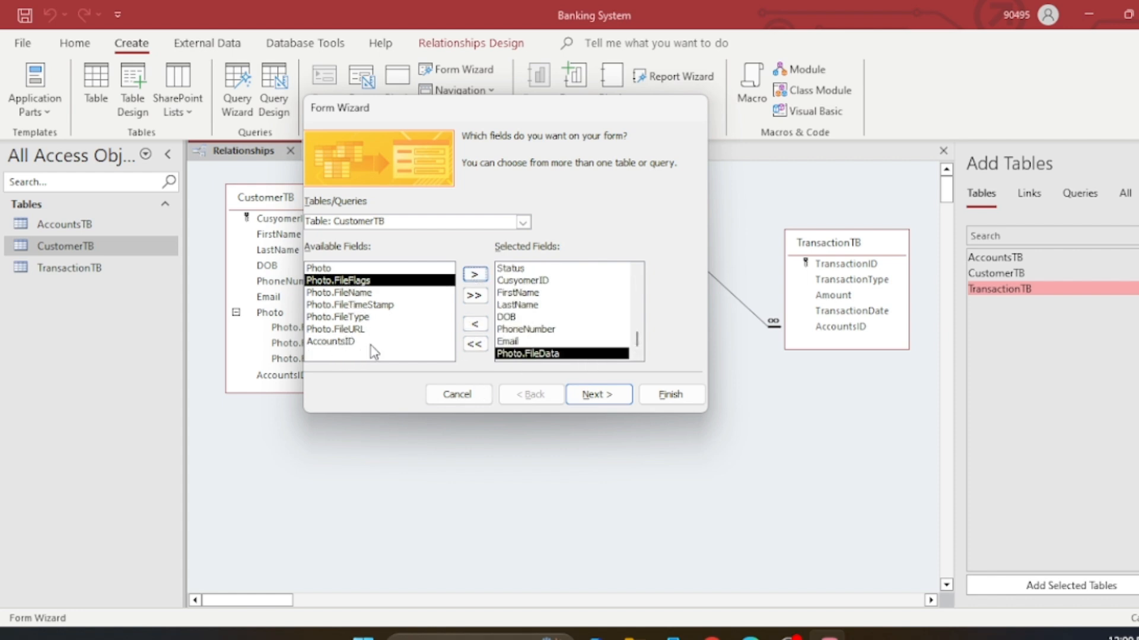
pyautogui.moveTo(637, 337); pyautogui.dragTo(638, 280)
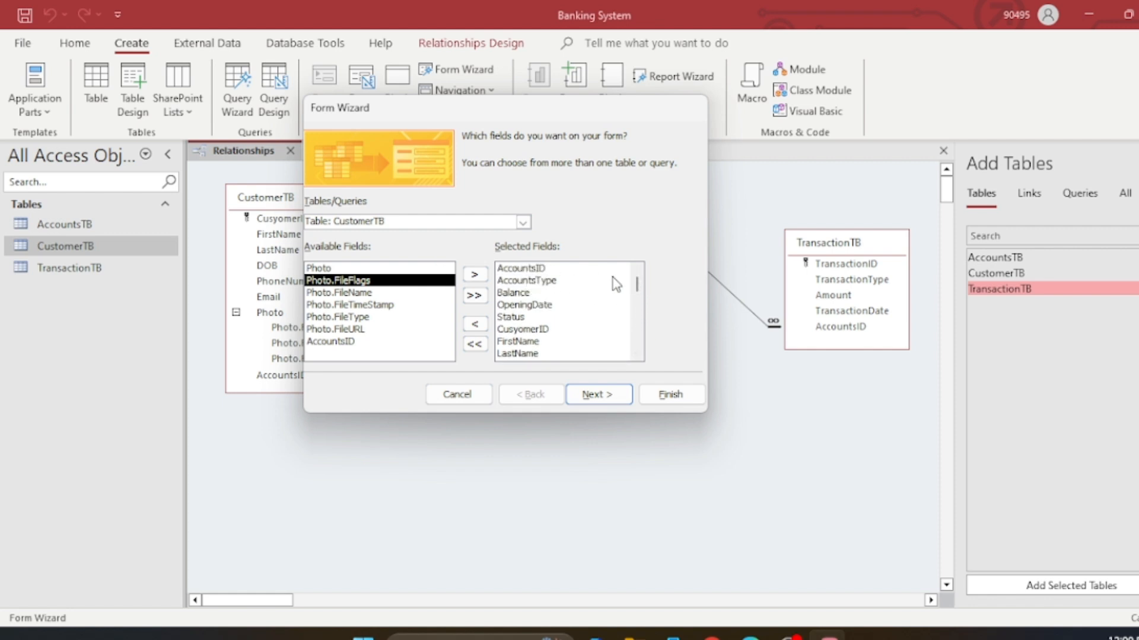
pyautogui.moveTo(639, 286); pyautogui.dragTo(646, 353)
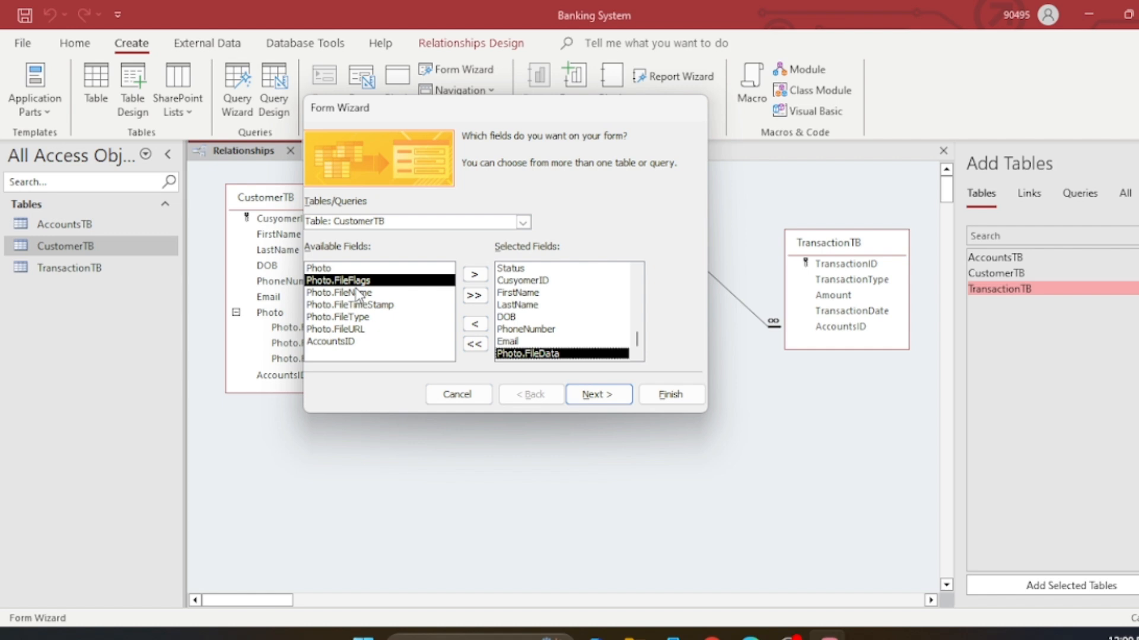
# Switch the form's field source to TransactionTB and remove all previously selected fields
pyautogui.click(523, 222)
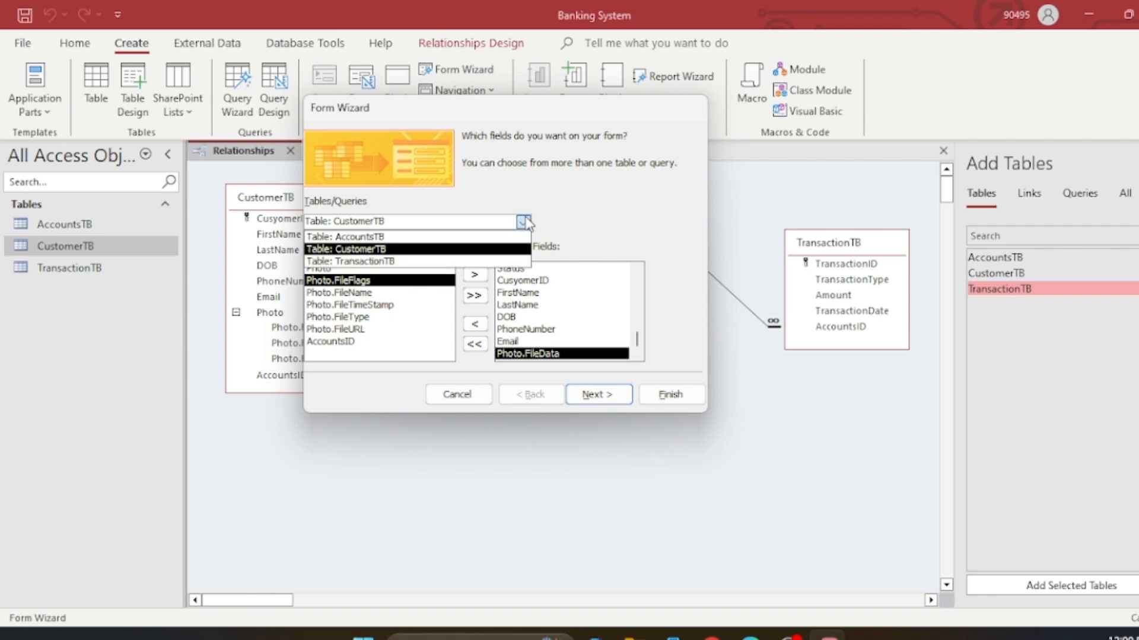
pyautogui.click(370, 262)
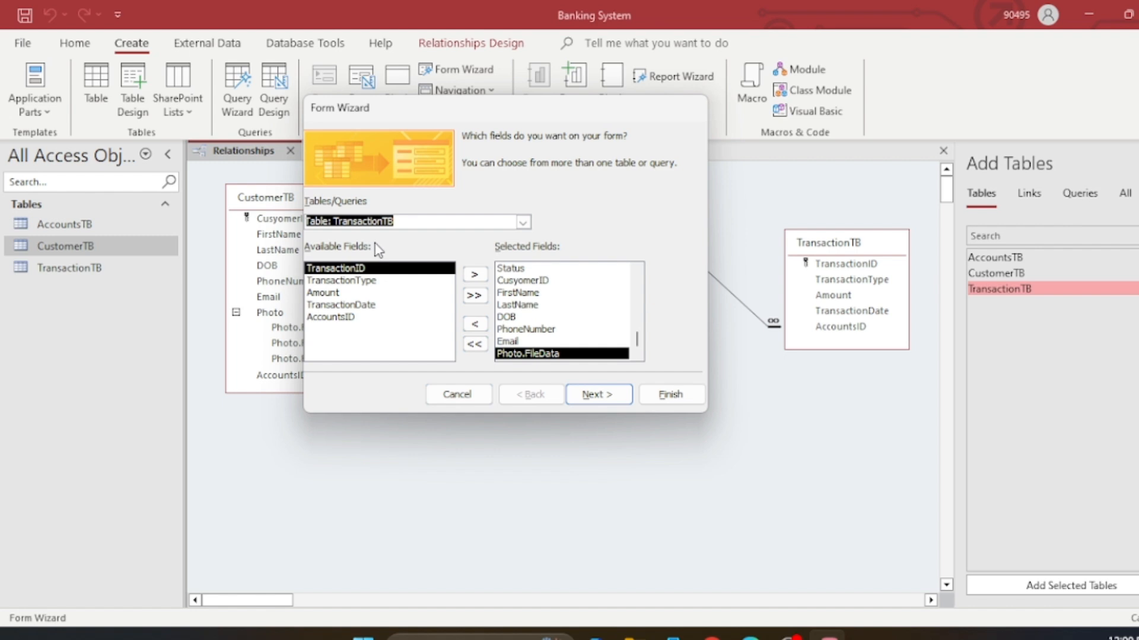
pyautogui.click(523, 222)
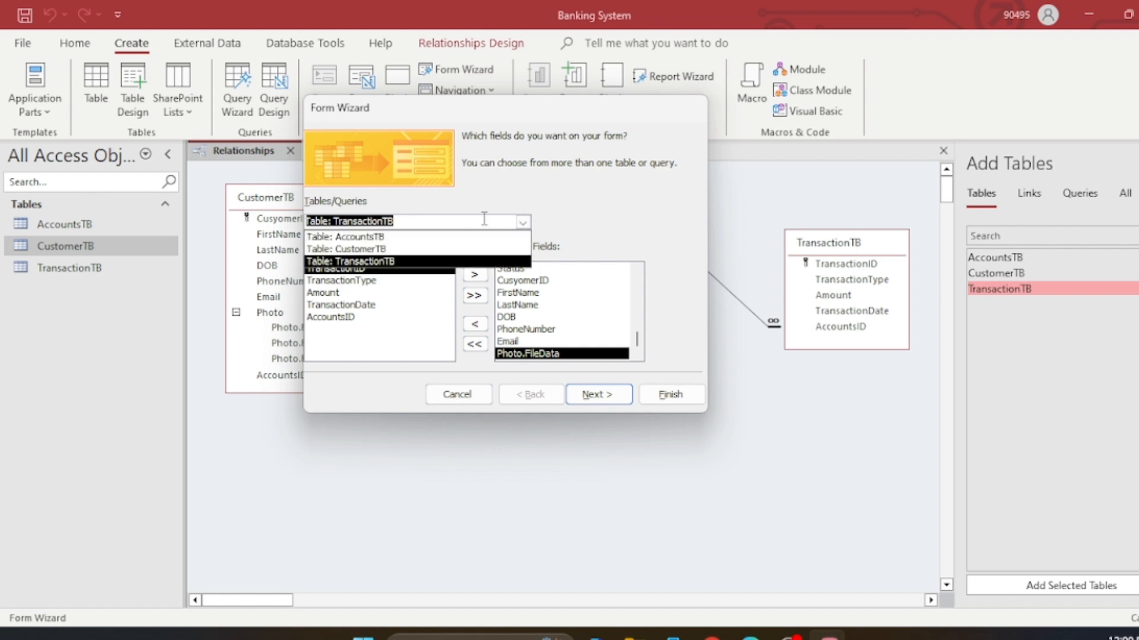
pyautogui.click(612, 179)
pyautogui.moveTo(635, 335); pyautogui.dragTo(637, 282)
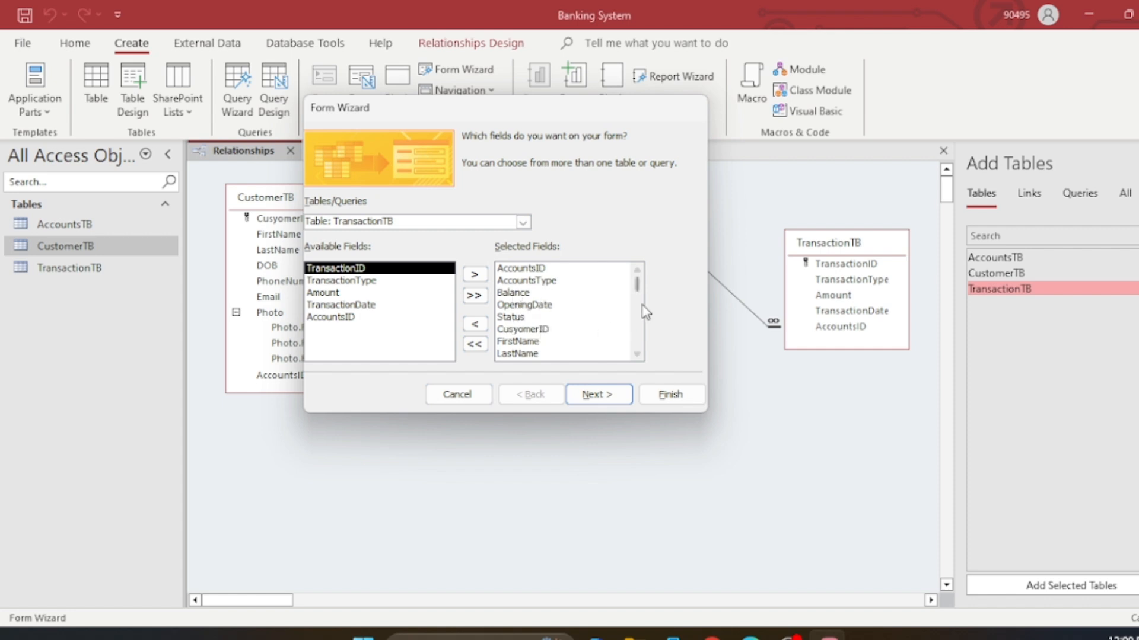
pyautogui.moveTo(638, 289); pyautogui.dragTo(640, 293)
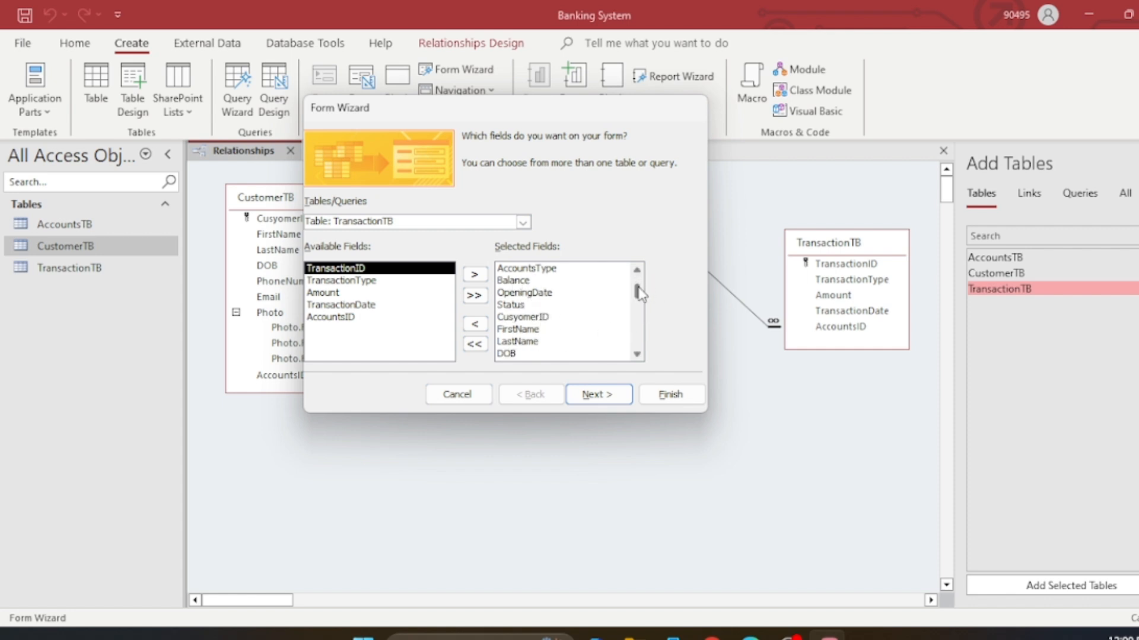
pyautogui.click(475, 344)
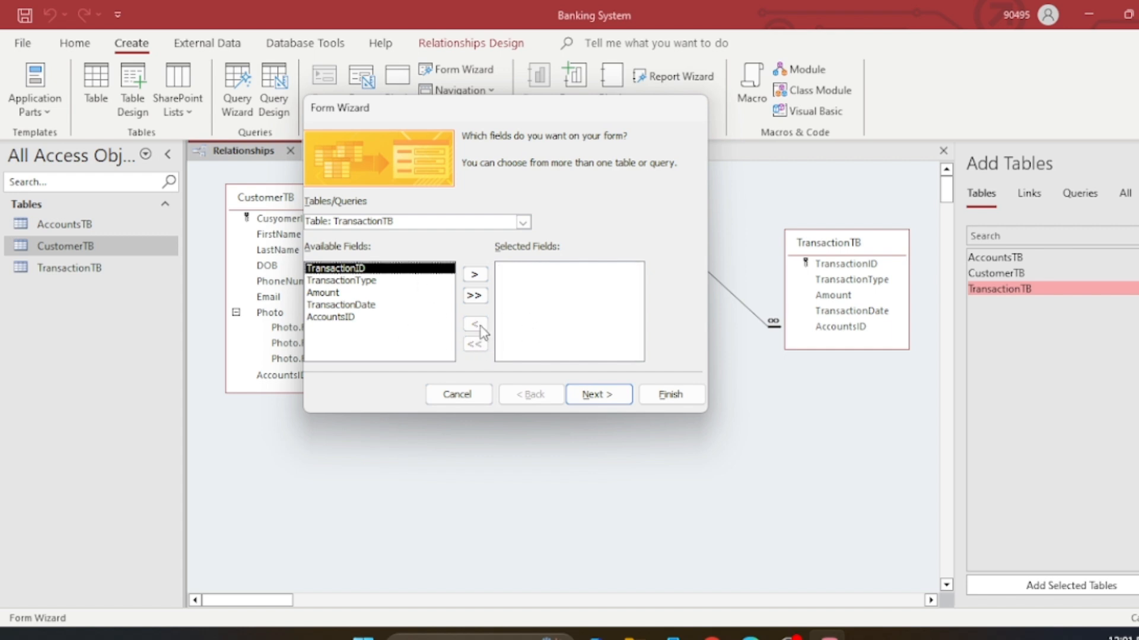
pyautogui.click(523, 222)
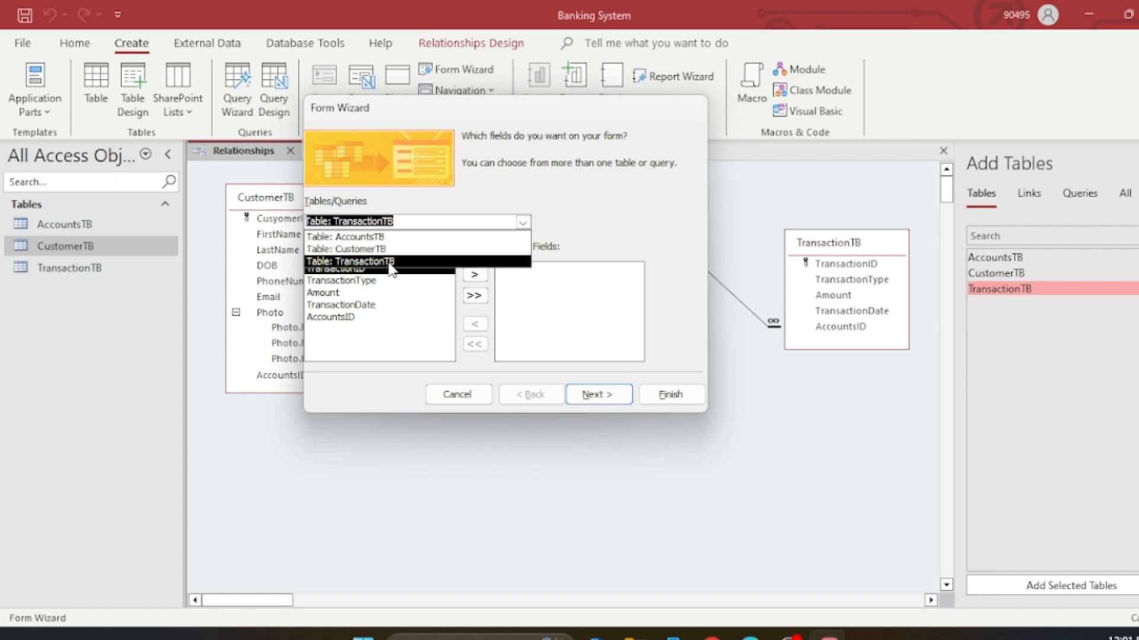
pyautogui.click(565, 223)
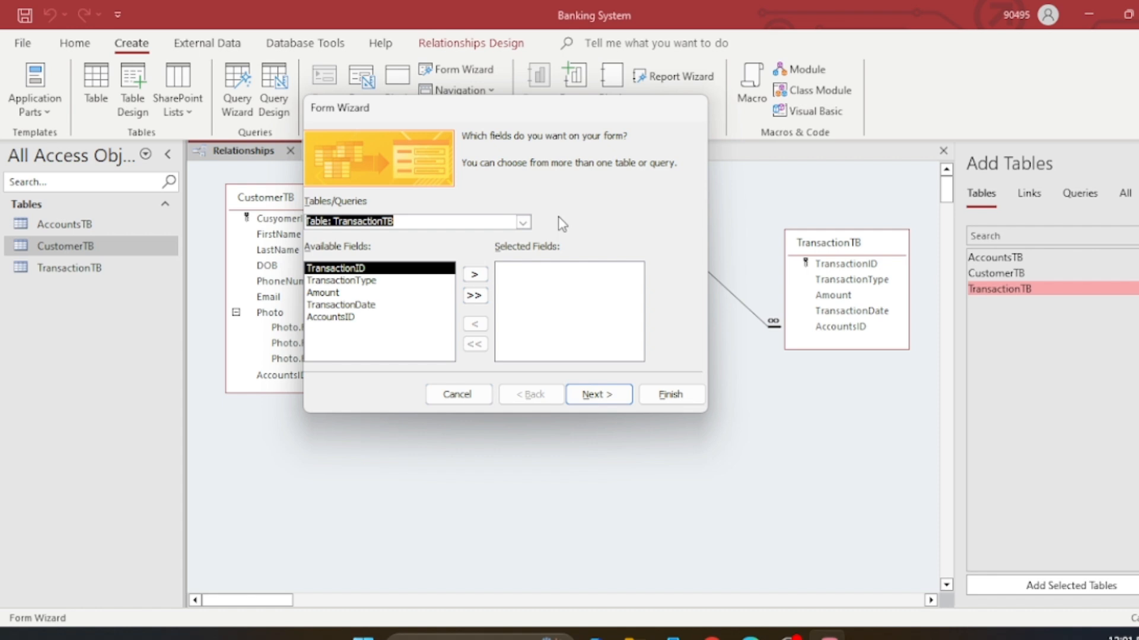
pyautogui.click(523, 222)
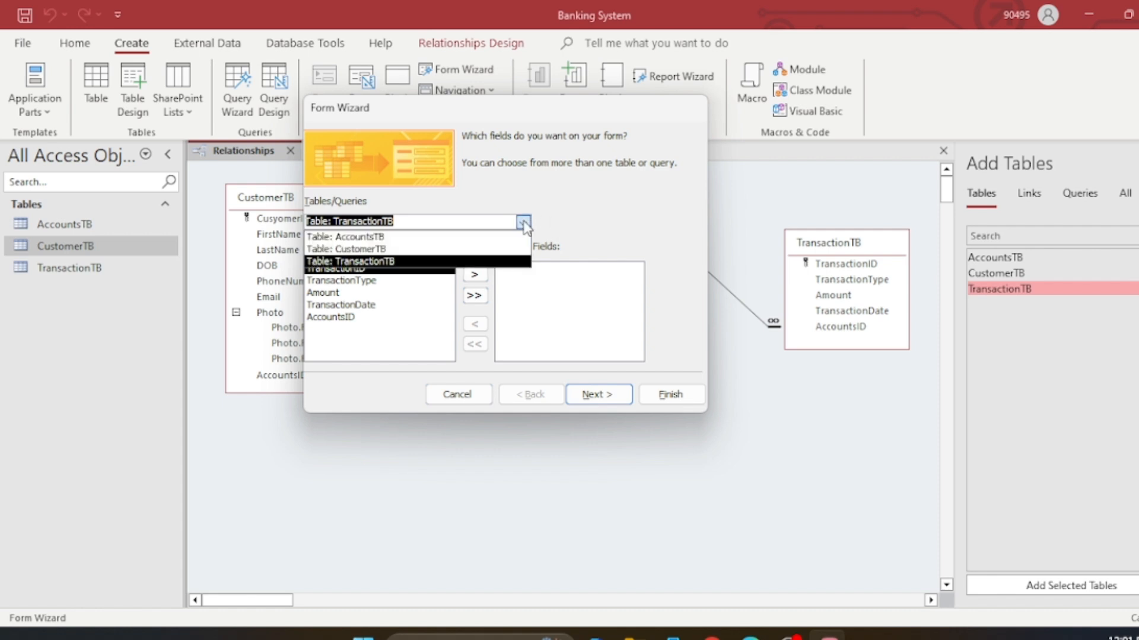
pyautogui.click(576, 219)
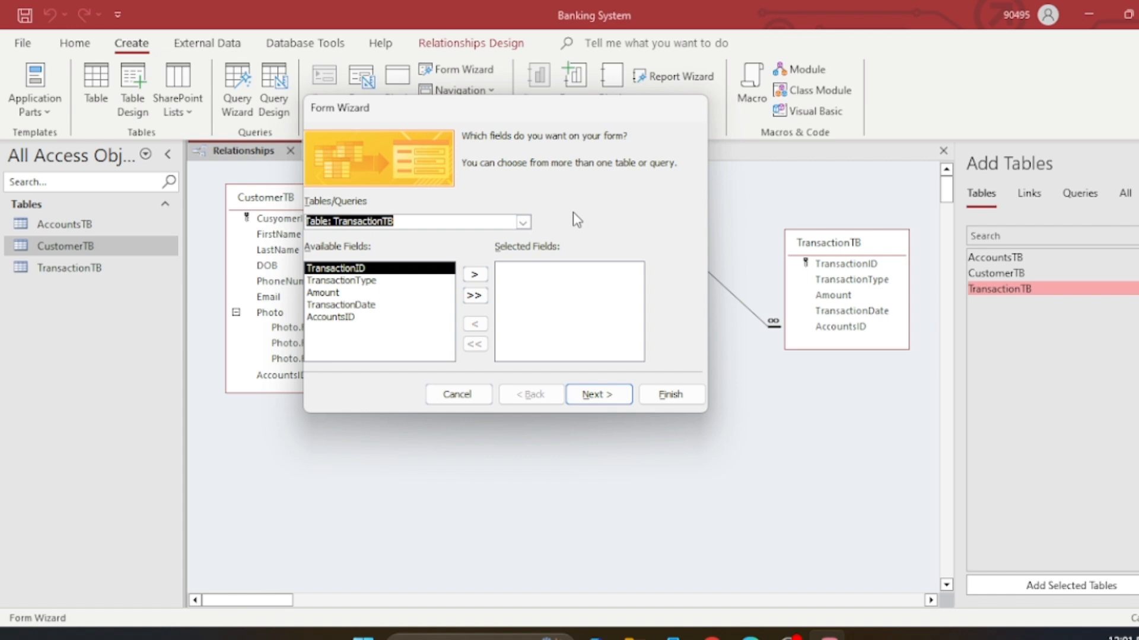